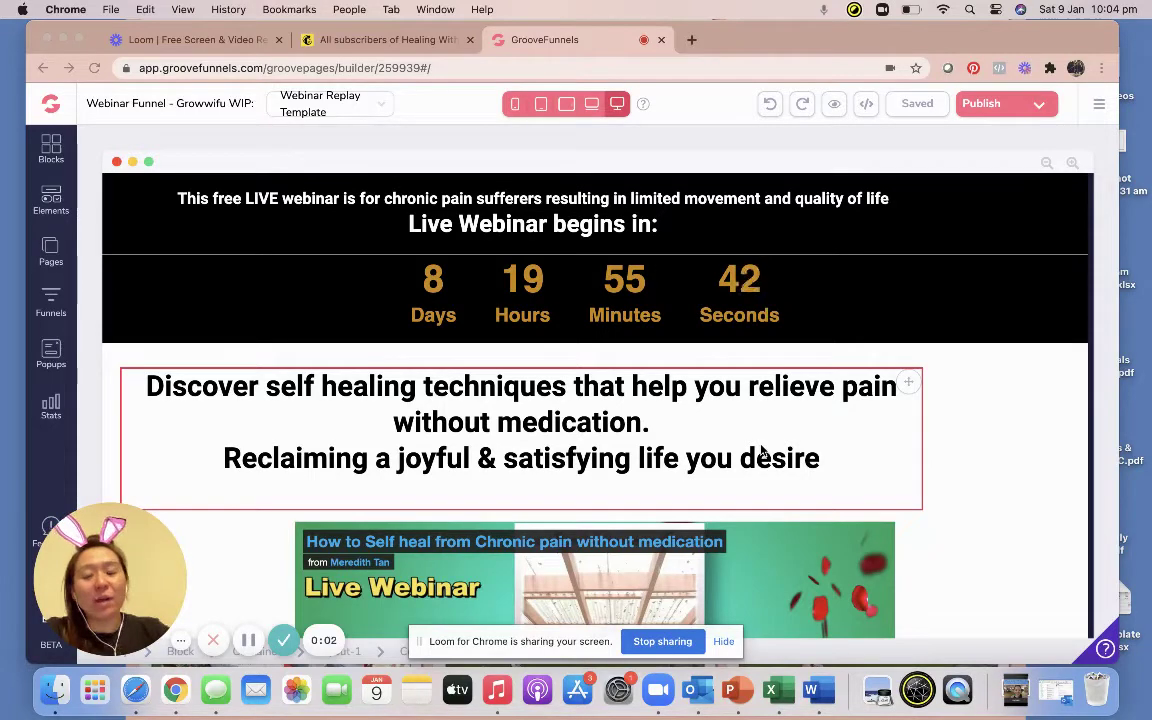
Scroll to the Register Here button and confirm it links to the Sign up Form popup.
{"action": "scroll", "coordinate": [700, 380], "scroll_direction": "down", "scroll_amount": 5}
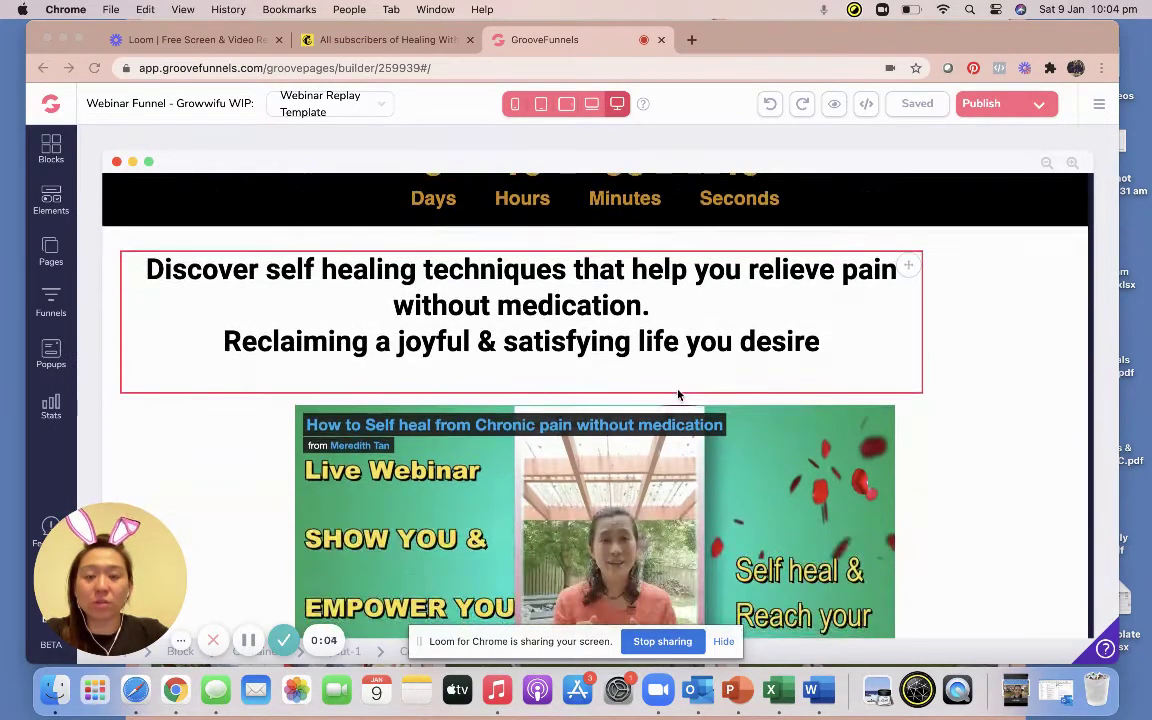
{"action": "scroll", "coordinate": [678, 395], "scroll_direction": "down", "scroll_amount": 2}
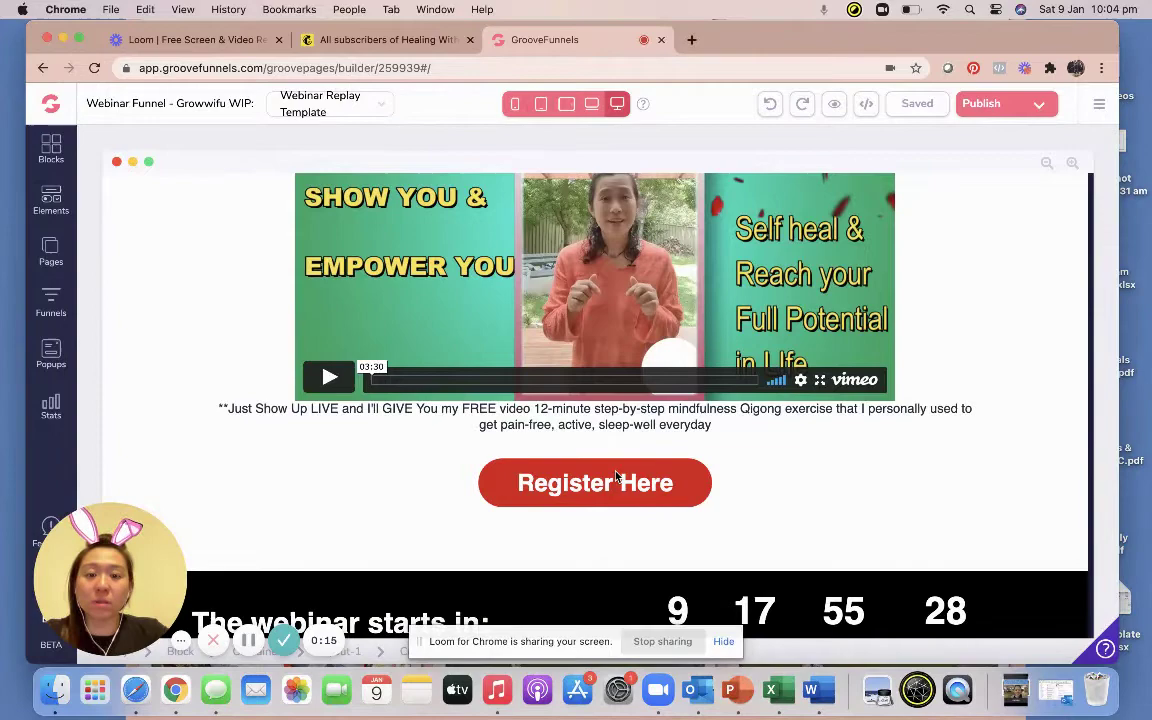
{"action": "left_click", "coordinate": [617, 480]}
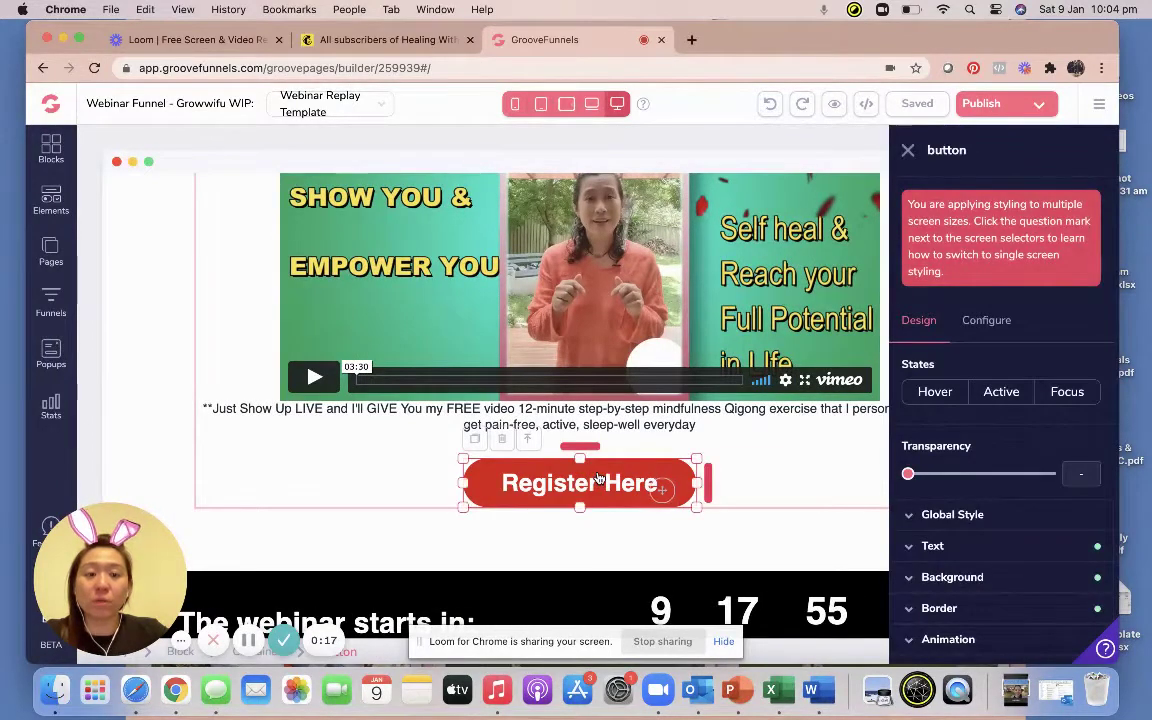
{"action": "left_click", "coordinate": [1006, 324]}
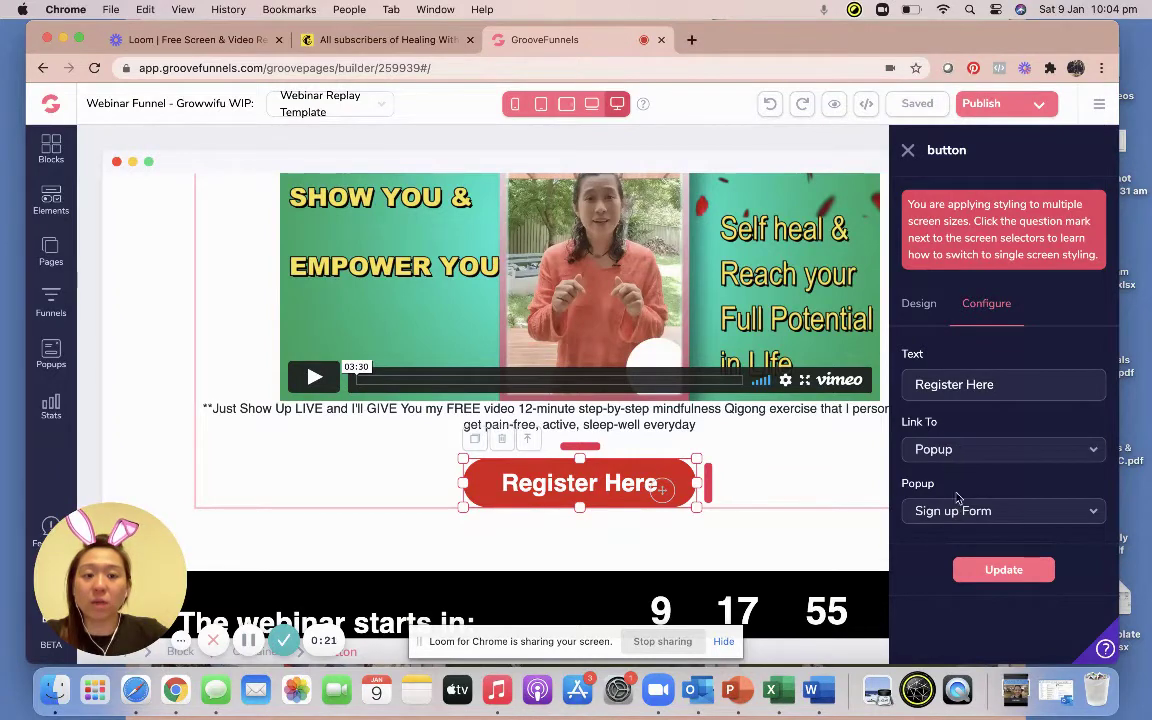
Add a test Popup 2 from the page's popups list, then delete it.
{"action": "left_click", "coordinate": [51, 355]}
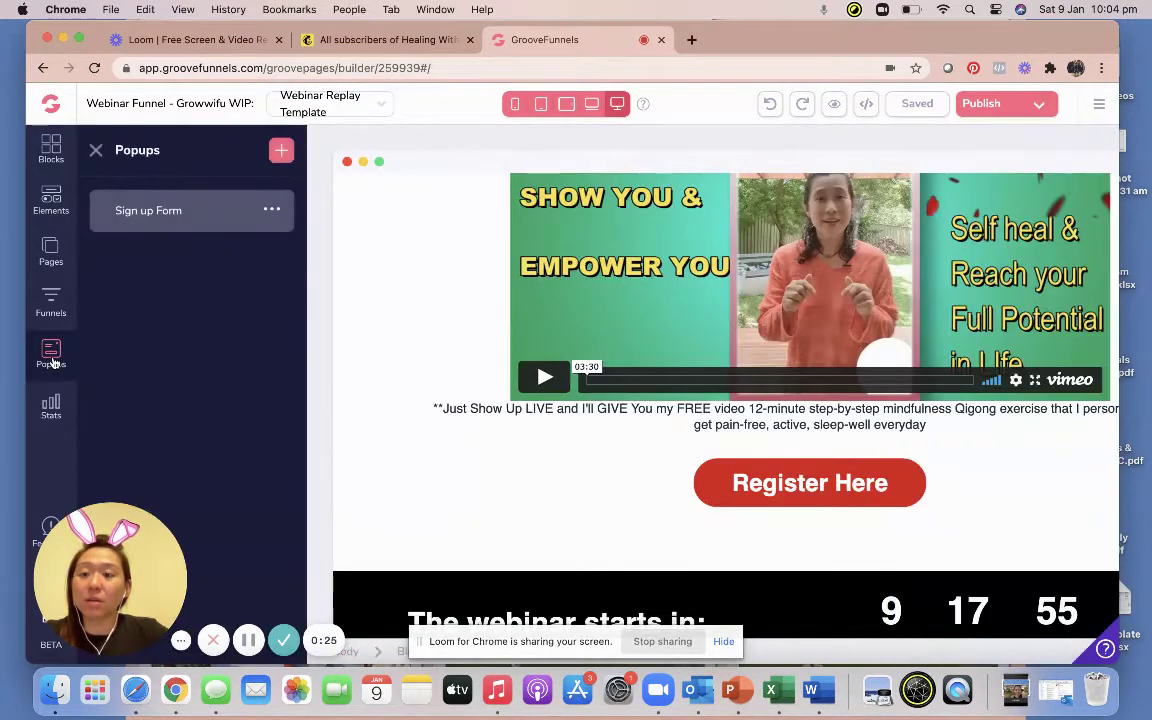
{"action": "left_click", "coordinate": [279, 150]}
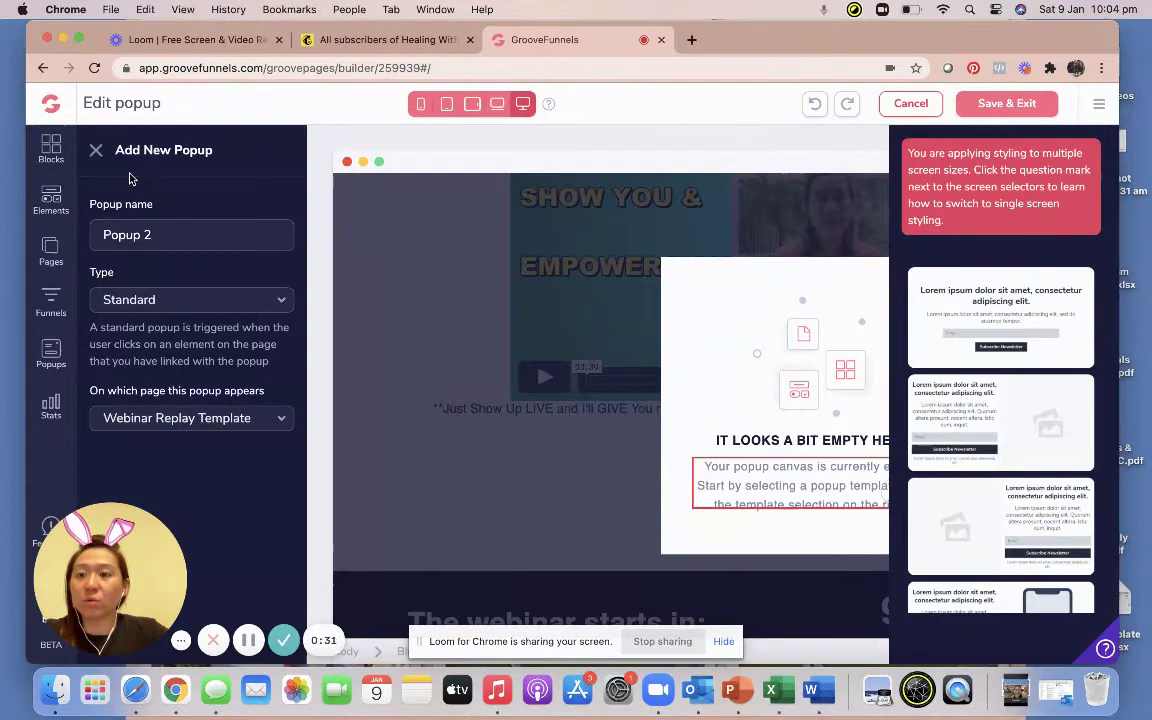
{"action": "left_click", "coordinate": [97, 153]}
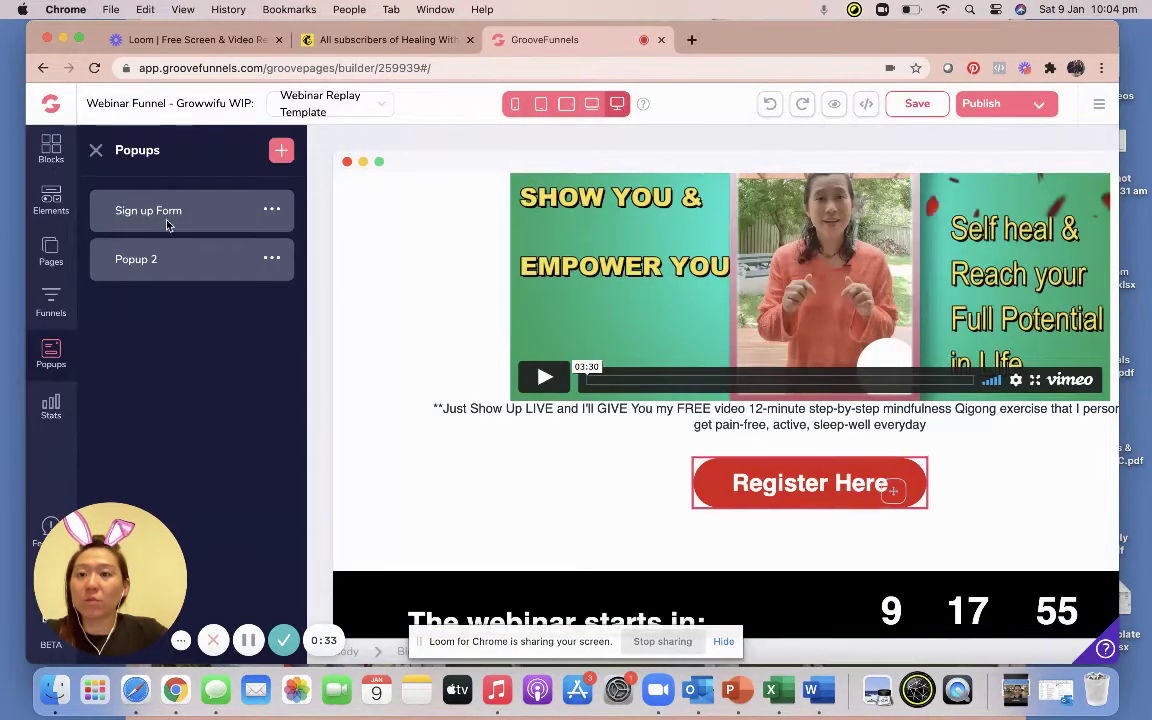
{"action": "left_click", "coordinate": [271, 259]}
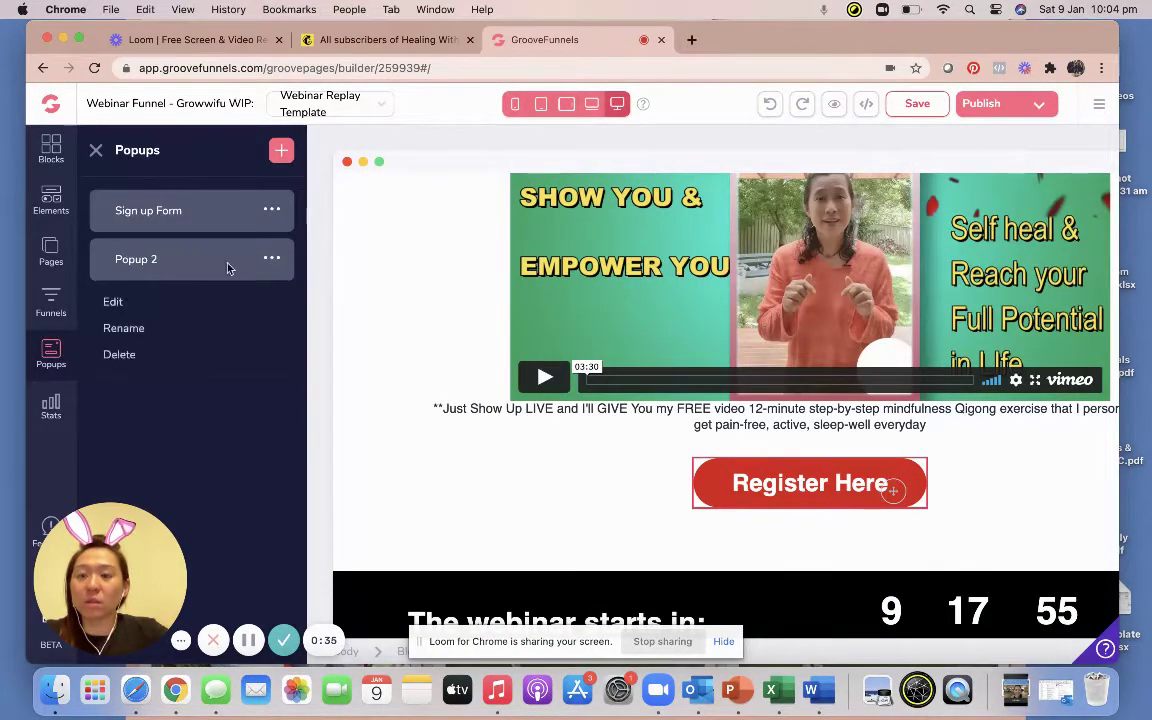
{"action": "left_click", "coordinate": [119, 355]}
{"action": "left_click", "coordinate": [608, 400]}
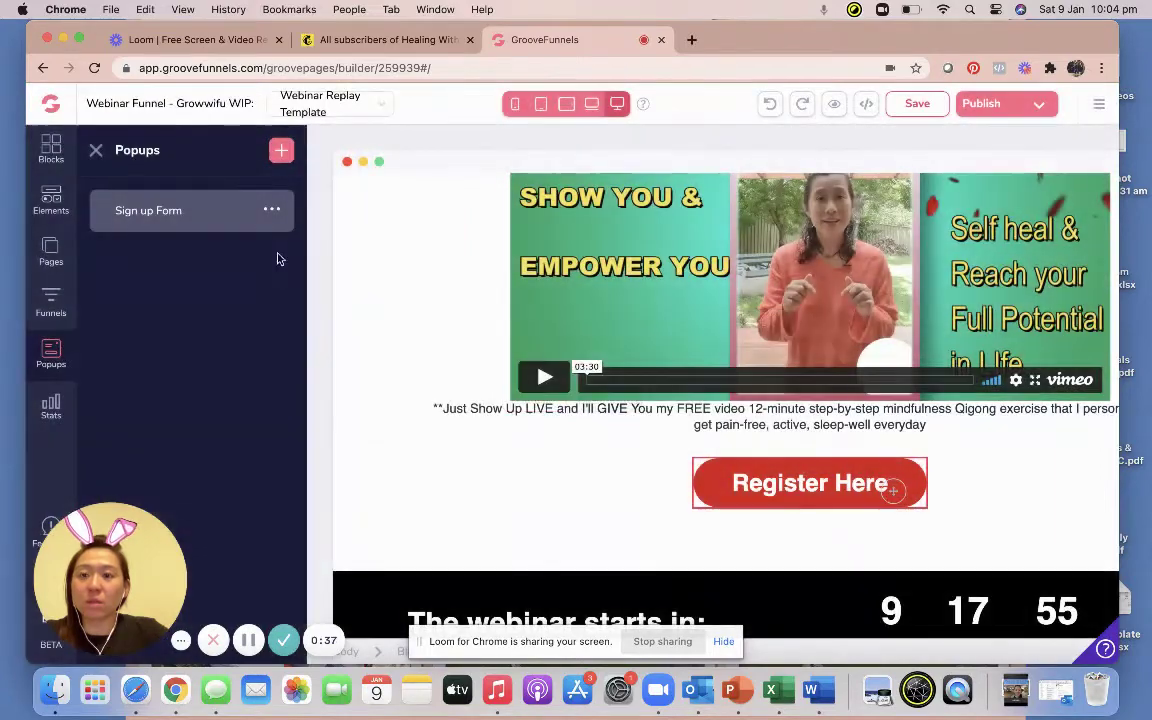
Preview the old Sign up Form popup, then delete it so no popups remain.
{"action": "left_click", "coordinate": [274, 209]}
{"action": "left_click", "coordinate": [119, 252]}
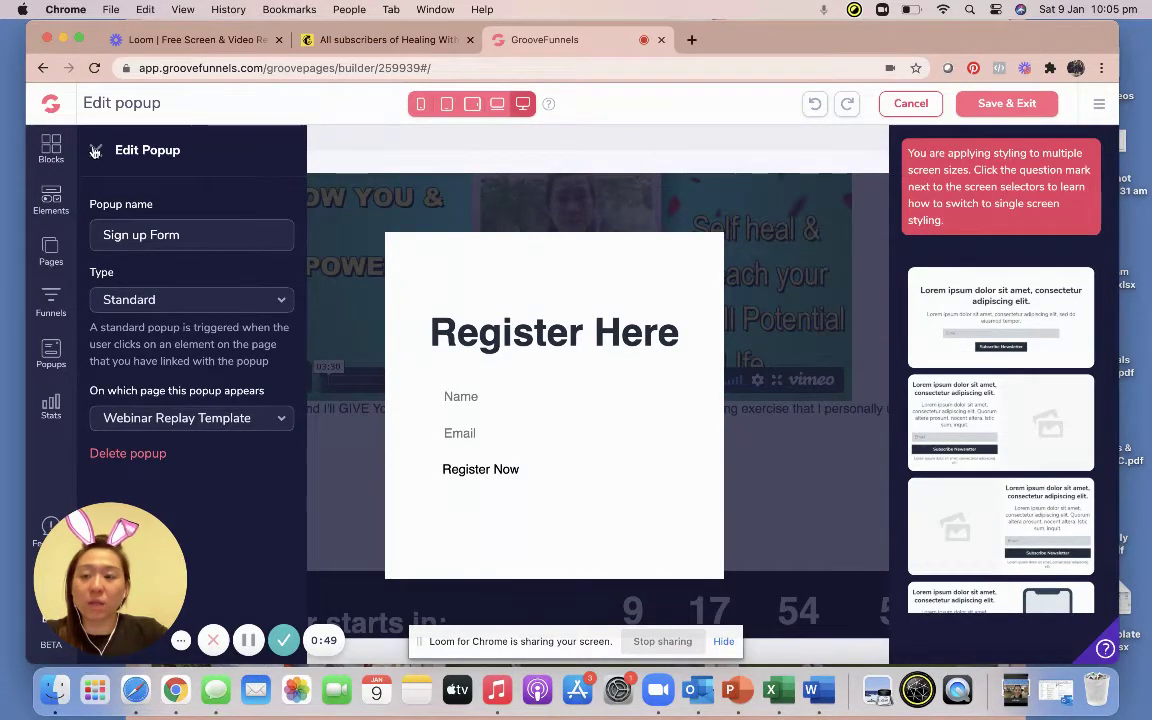
{"action": "left_click", "coordinate": [95, 151]}
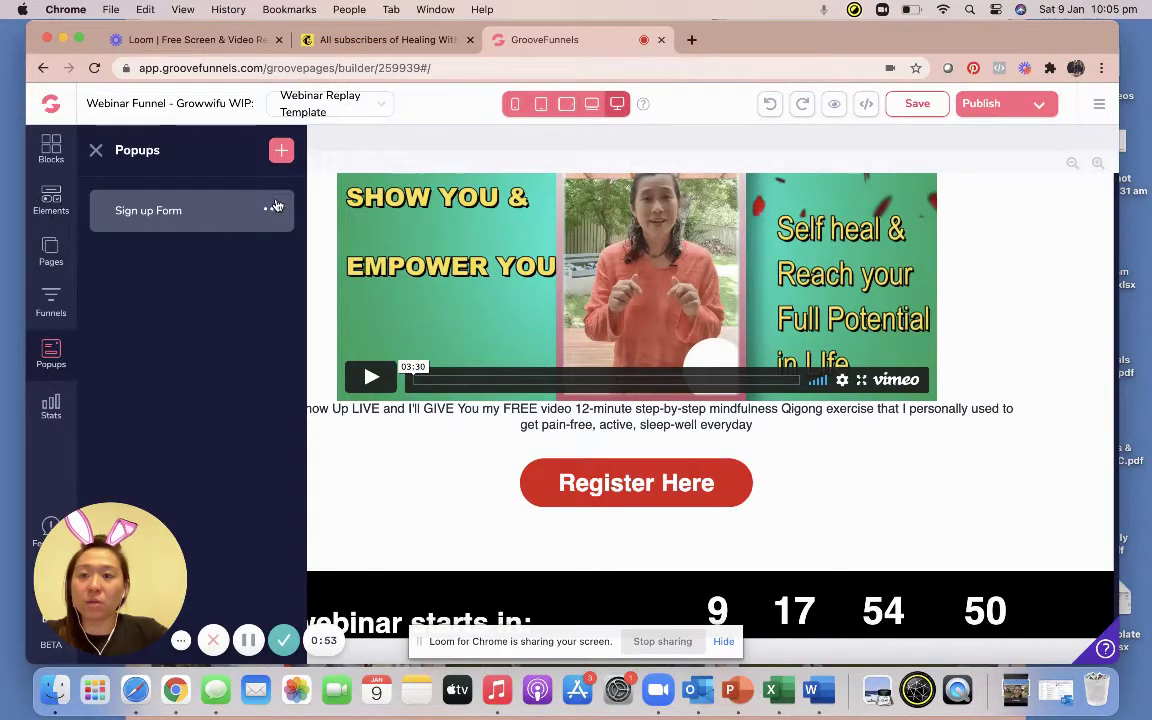
{"action": "left_click", "coordinate": [272, 208]}
{"action": "left_click", "coordinate": [119, 306]}
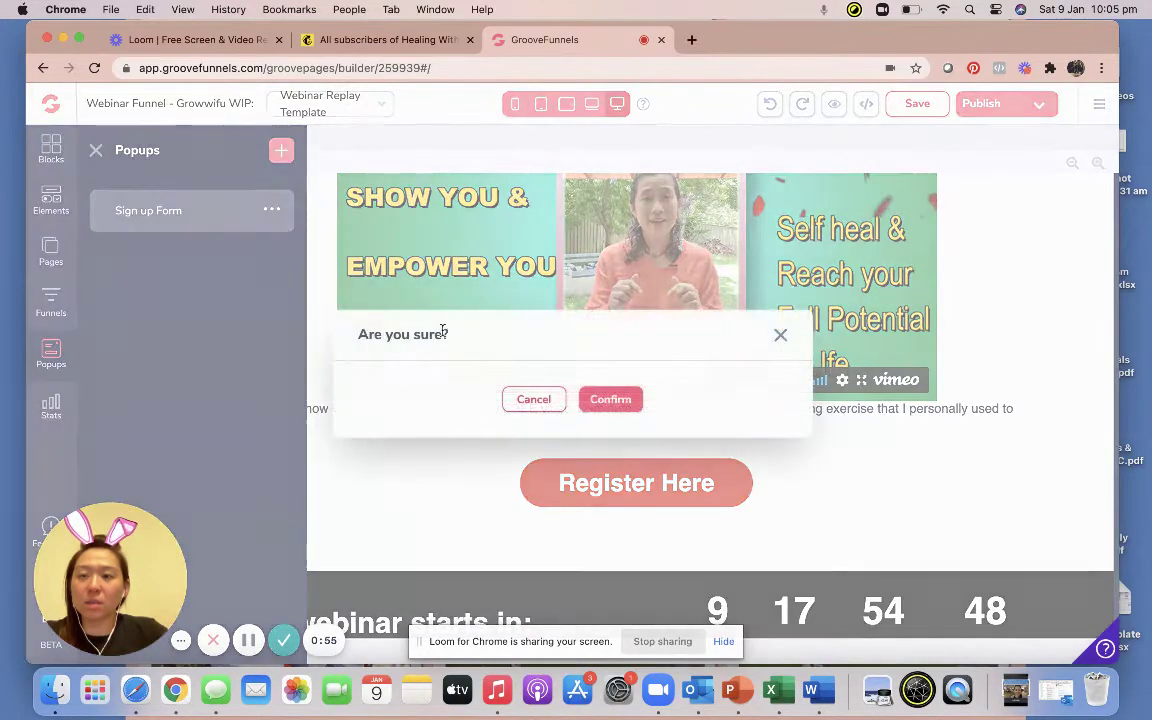
{"action": "left_click", "coordinate": [618, 399]}
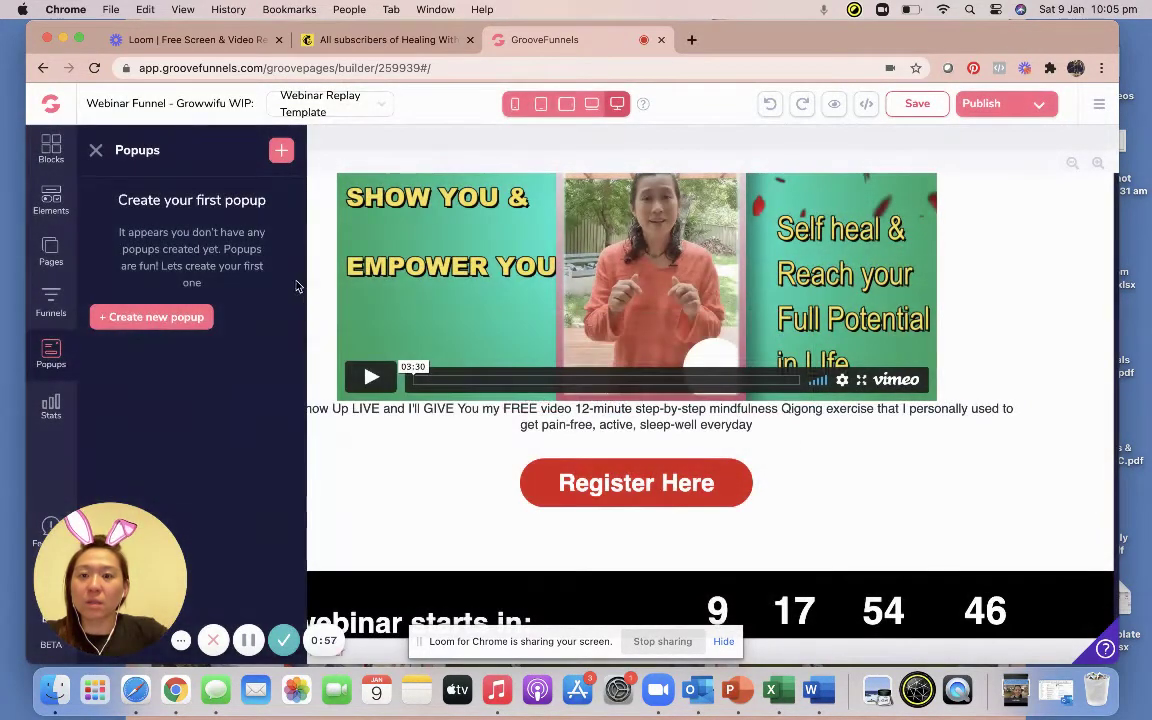
Create a Standard popup named 'Pop Up form' and drop in the first newsletter template.
{"action": "left_click", "coordinate": [152, 317]}
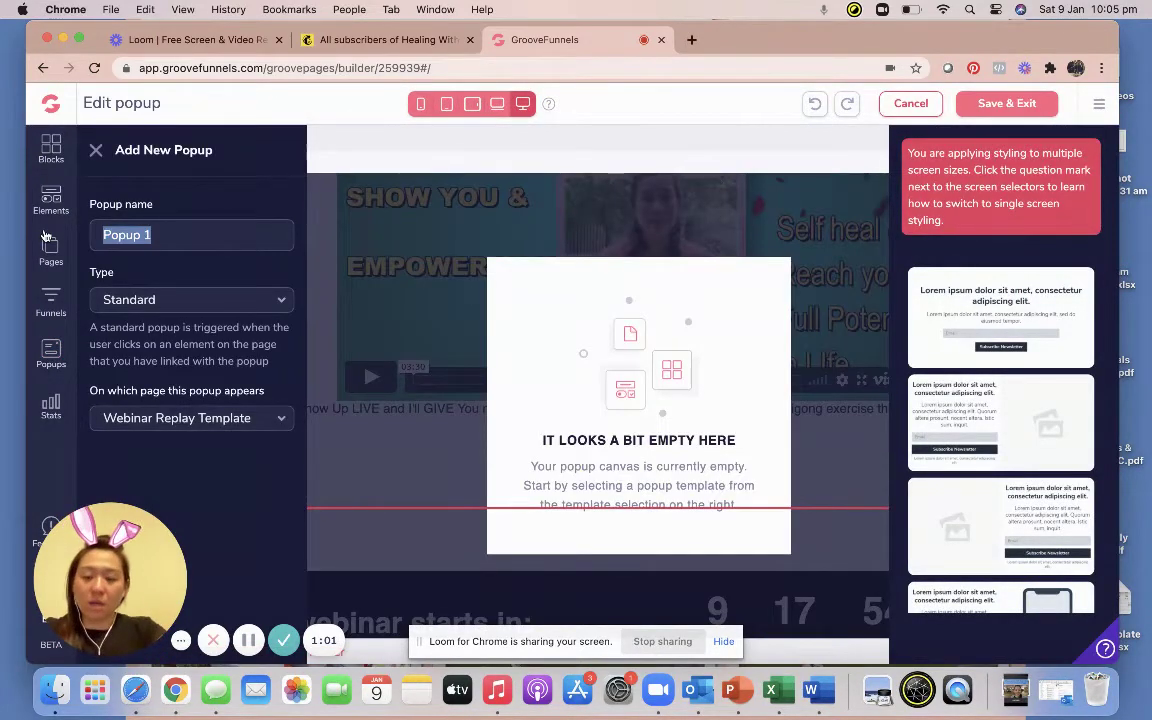
{"action": "type", "text": "Pop"}
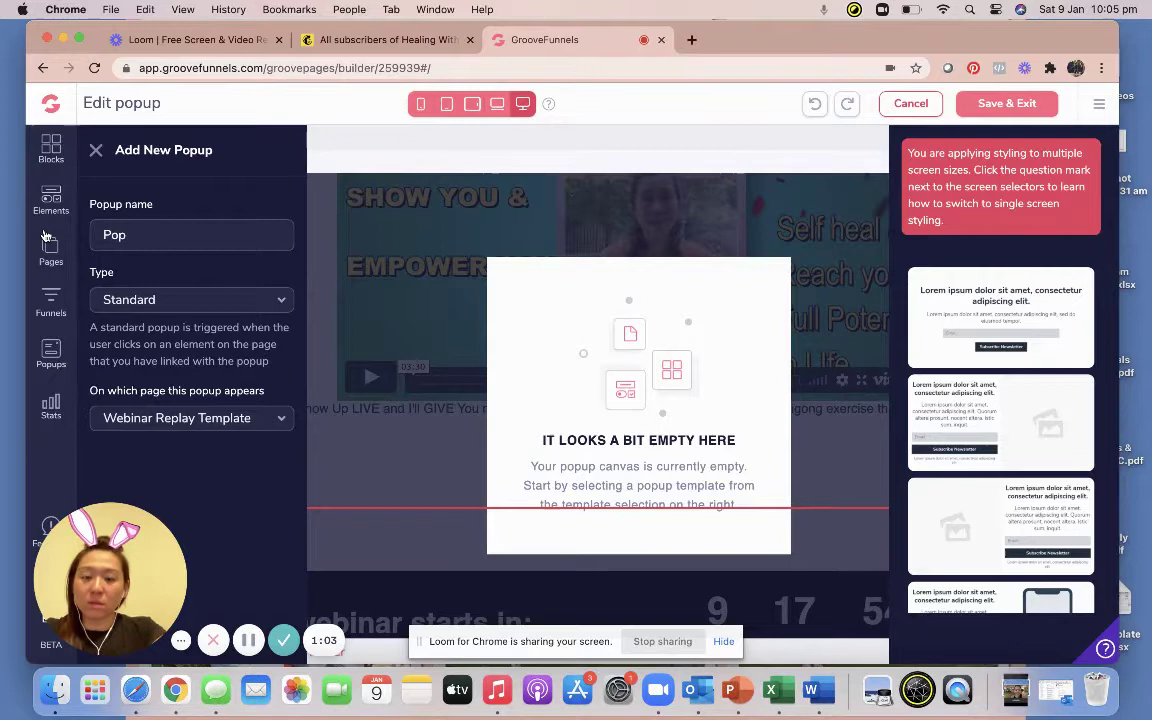
{"action": "left_click", "coordinate": [121, 302]}
{"action": "left_click", "coordinate": [133, 331]}
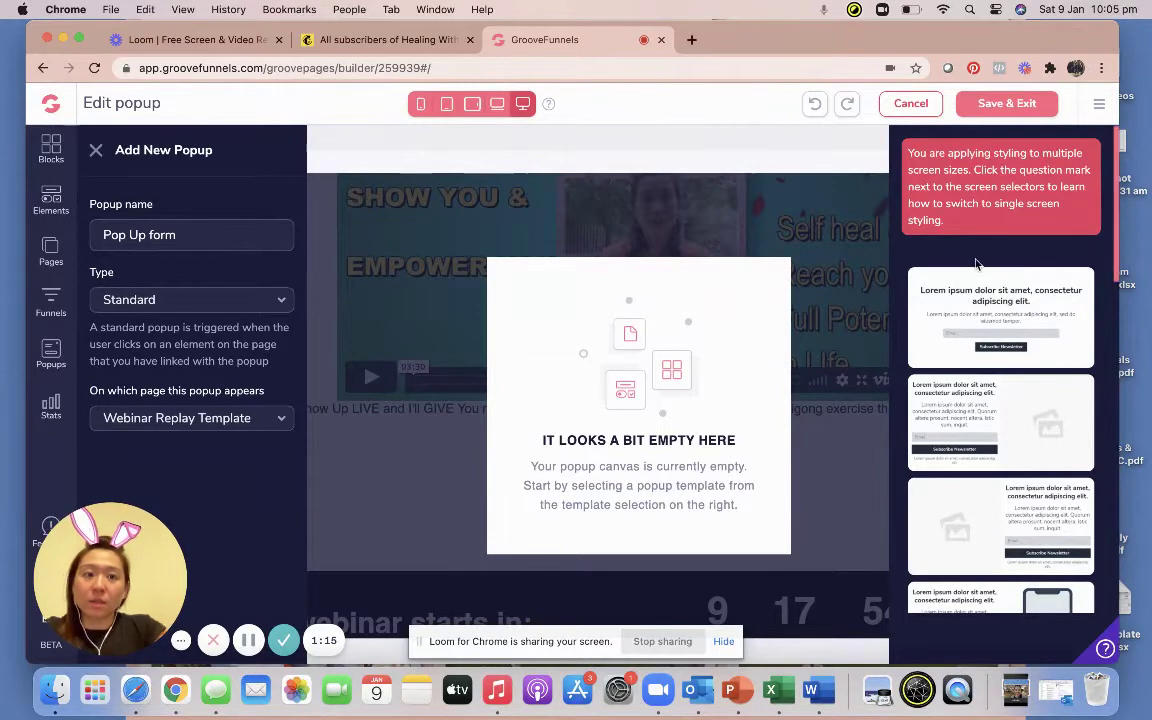
{"action": "left_click_drag", "start_coordinate": [1013, 323], "coordinate": [644, 377]}
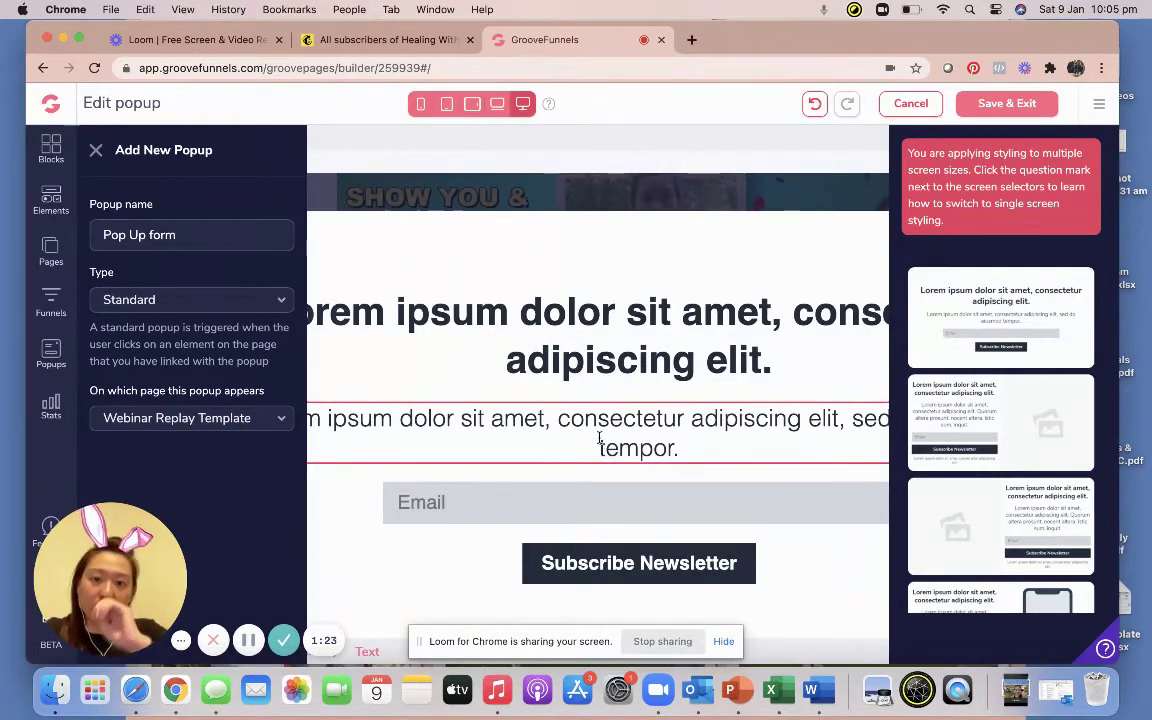
{"action": "left_click", "coordinate": [599, 437]}
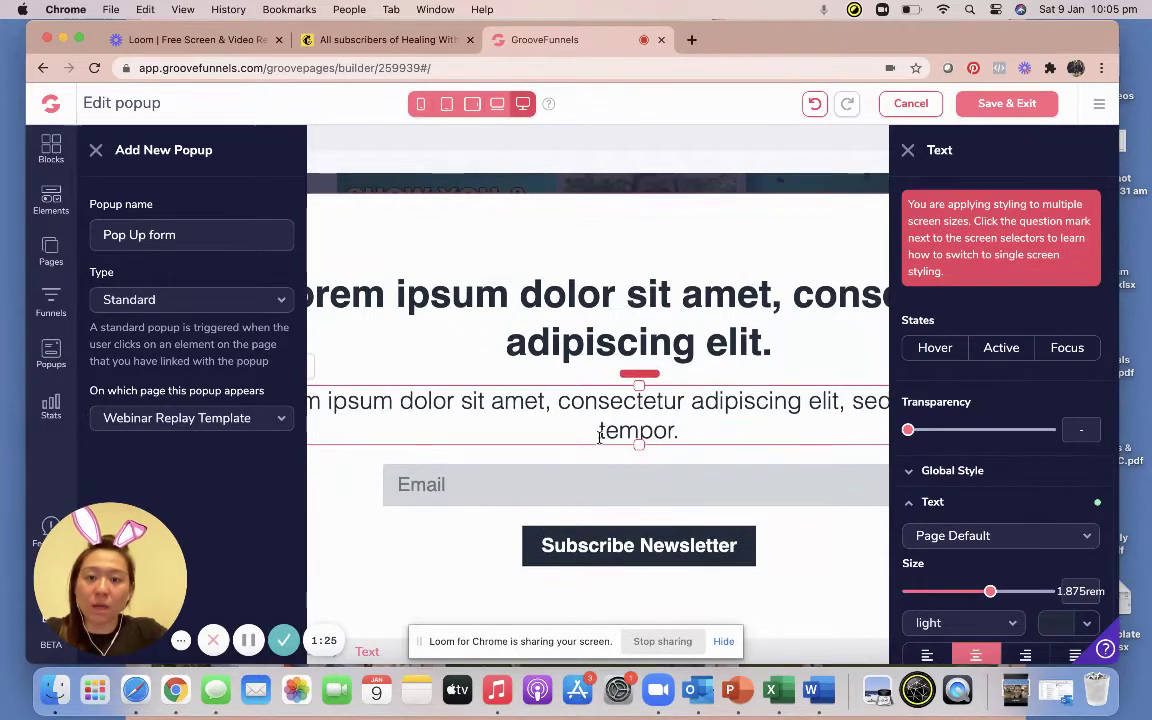
{"action": "scroll", "coordinate": [500, 425], "scroll_direction": "down", "scroll_amount": 2}
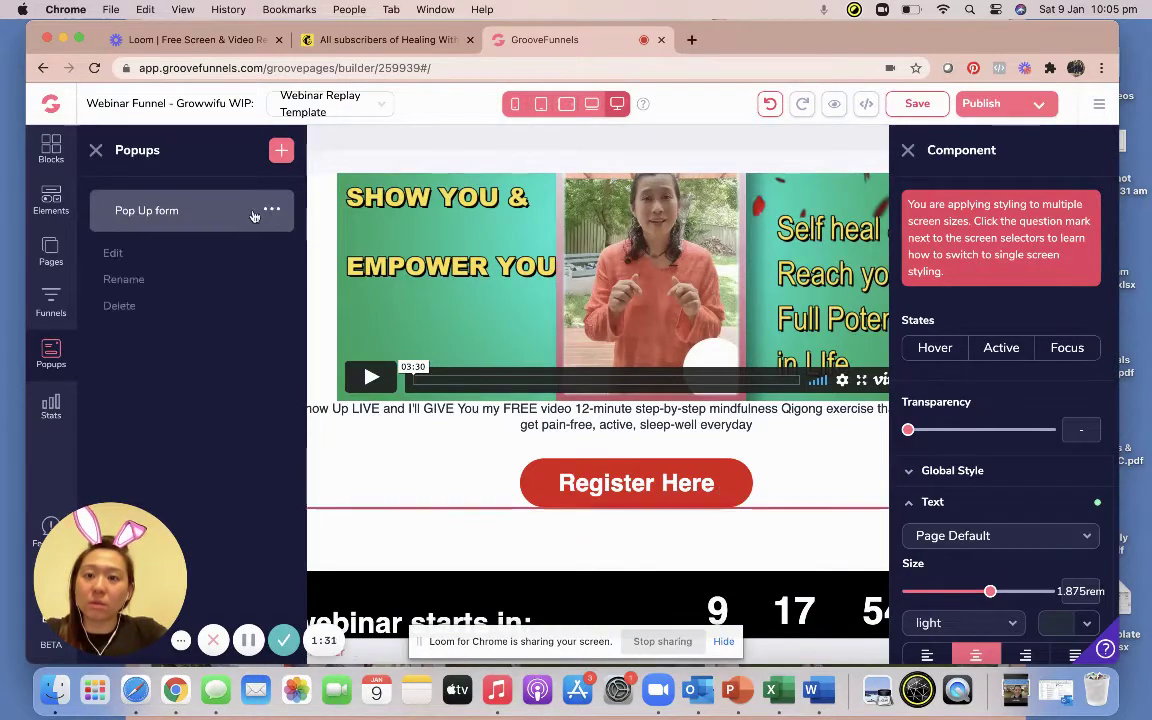
Apply the first newsletter template to Pop Up form and delete its placeholder paragraph.
{"action": "left_click", "coordinate": [270, 210]}
{"action": "left_click", "coordinate": [111, 252]}
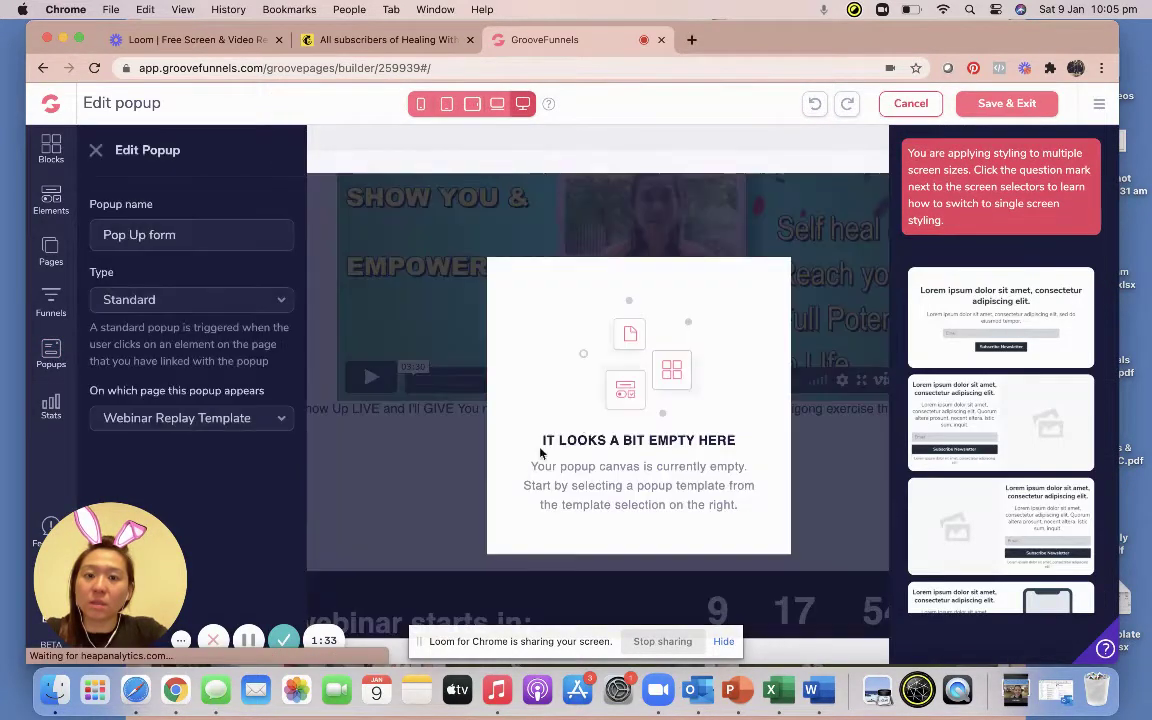
{"action": "left_click", "coordinate": [968, 328]}
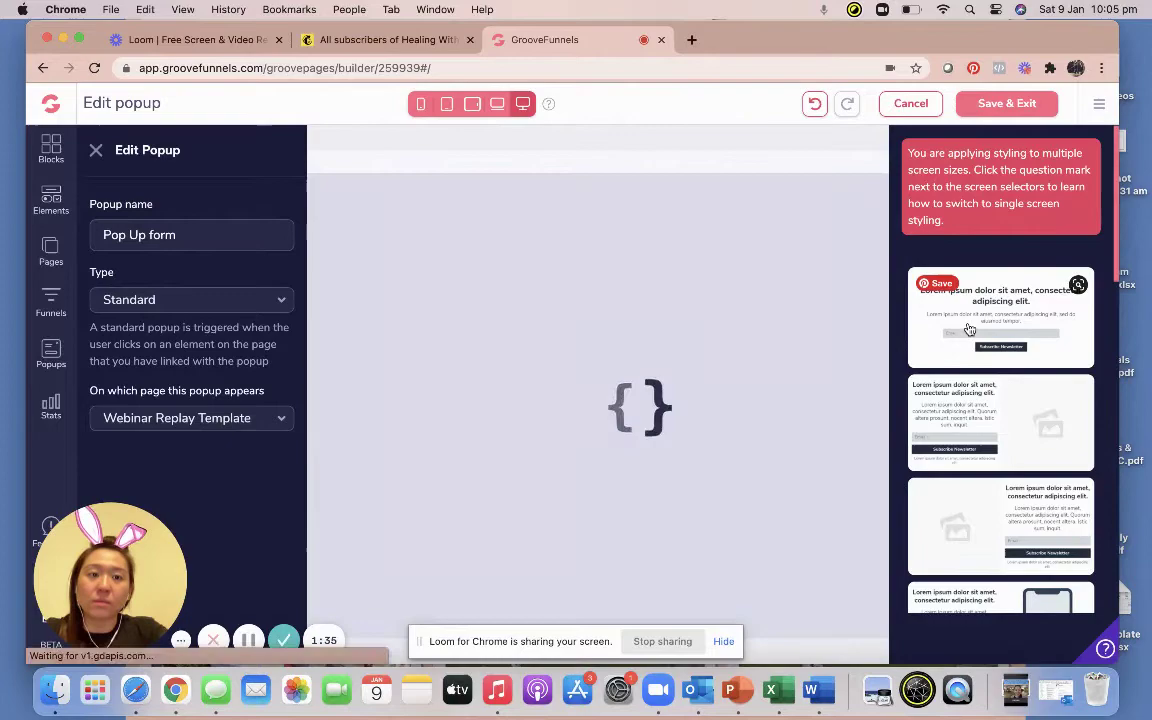
{"action": "left_click", "coordinate": [660, 414]}
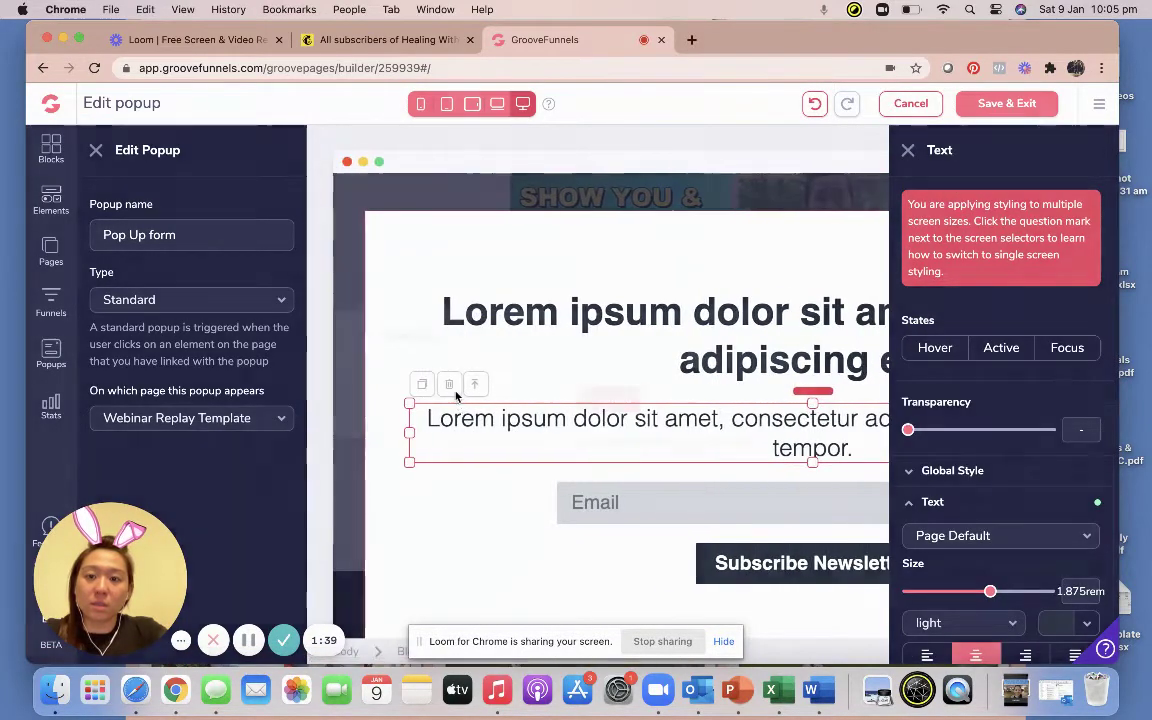
{"action": "left_click", "coordinate": [442, 381]}
{"action": "left_click", "coordinate": [582, 399]}
Retitle the popup heading to 'Register Now'.
{"action": "left_click", "coordinate": [635, 323]}
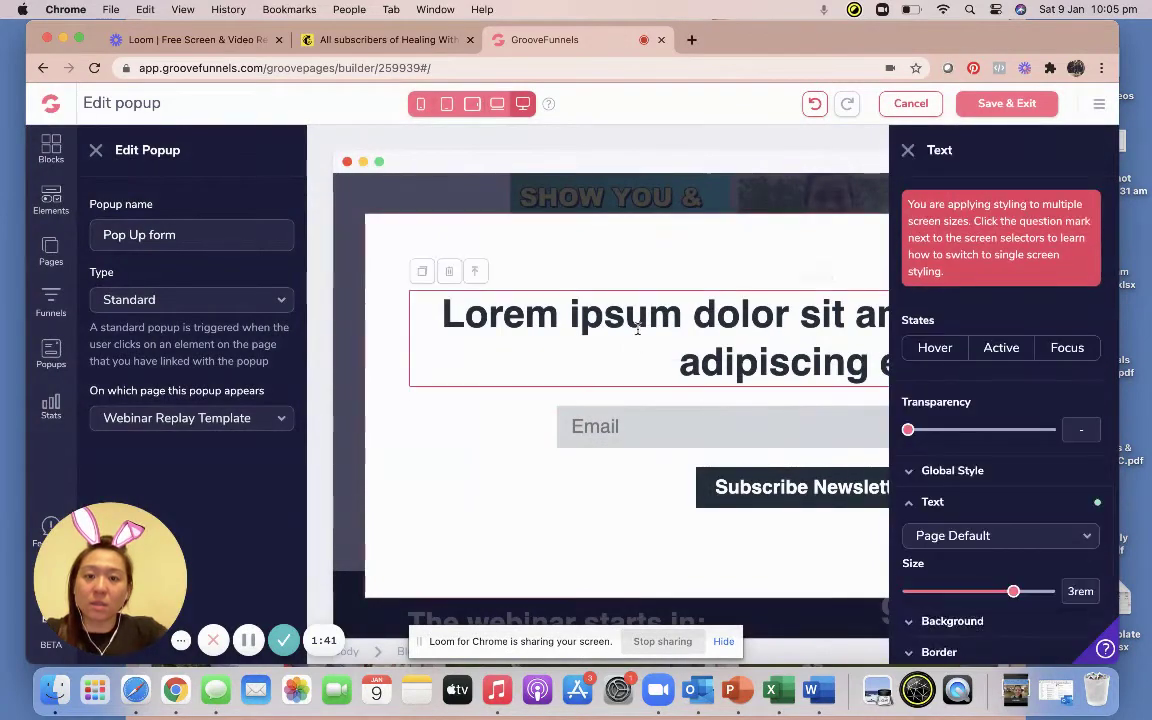
{"action": "left_click_drag", "start_coordinate": [529, 311], "coordinate": [727, 362]}
{"action": "key", "text": "BackSpace"}
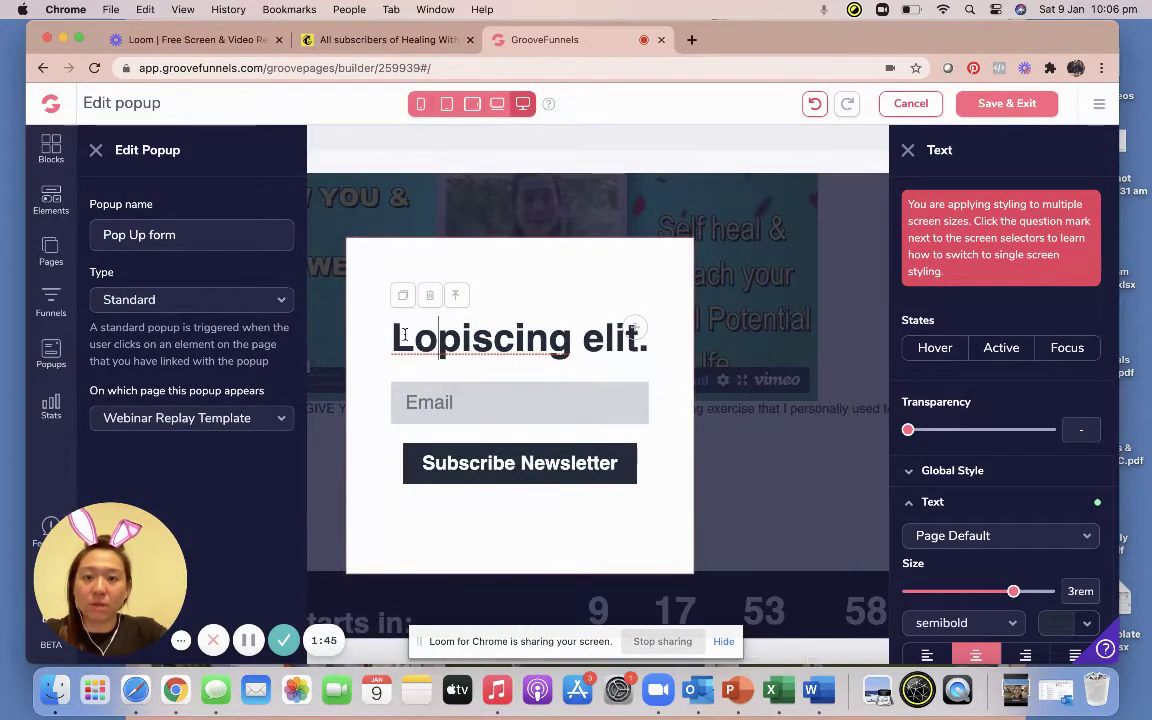
{"action": "left_click_drag", "start_coordinate": [464, 441], "coordinate": [406, 295]}
{"action": "type", "text": "Regis"}
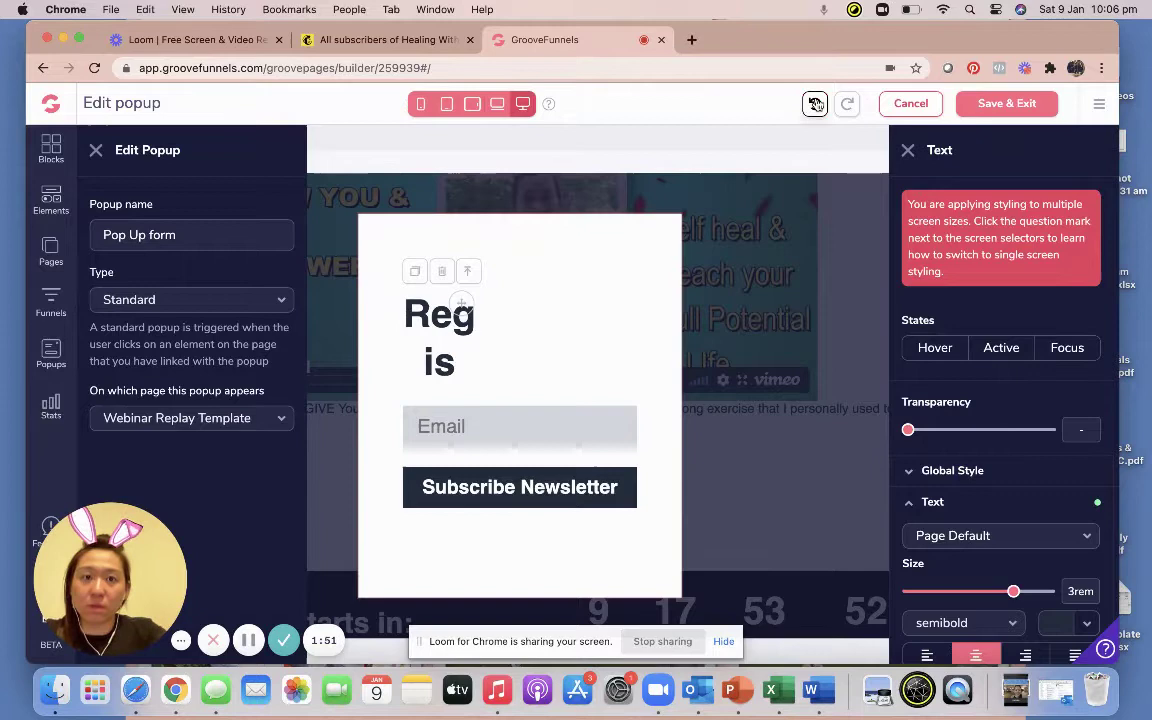
{"action": "left_click", "coordinate": [731, 97]}
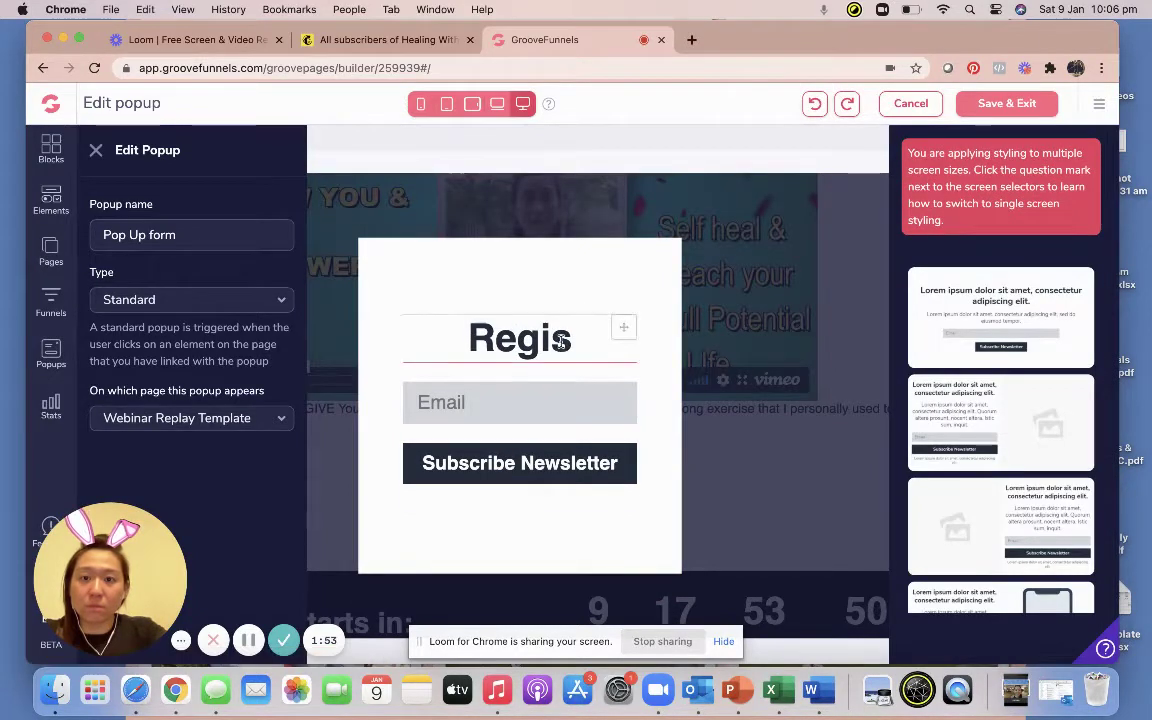
{"action": "left_click", "coordinate": [572, 334]}
{"action": "type", "text": "t"}
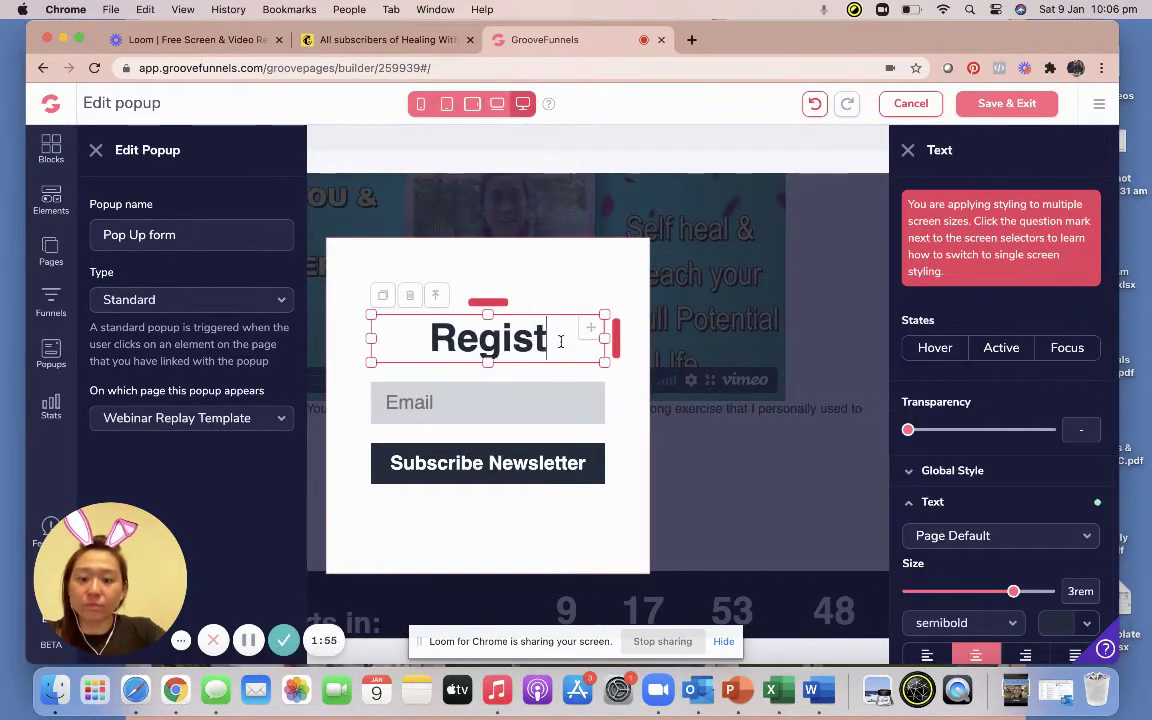
{"action": "type", "text": "er Now"}
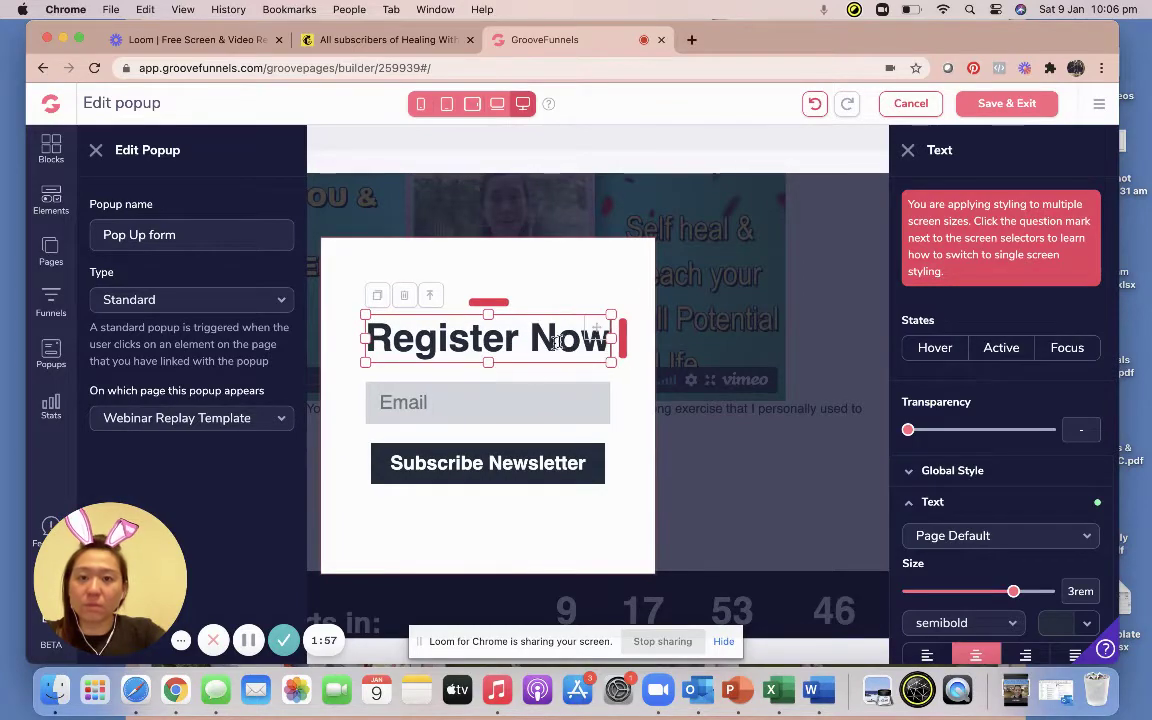
Delete the form holding the email field and Subscribe Newsletter button.
{"action": "left_click", "coordinate": [512, 391]}
{"action": "left_click", "coordinate": [437, 375]}
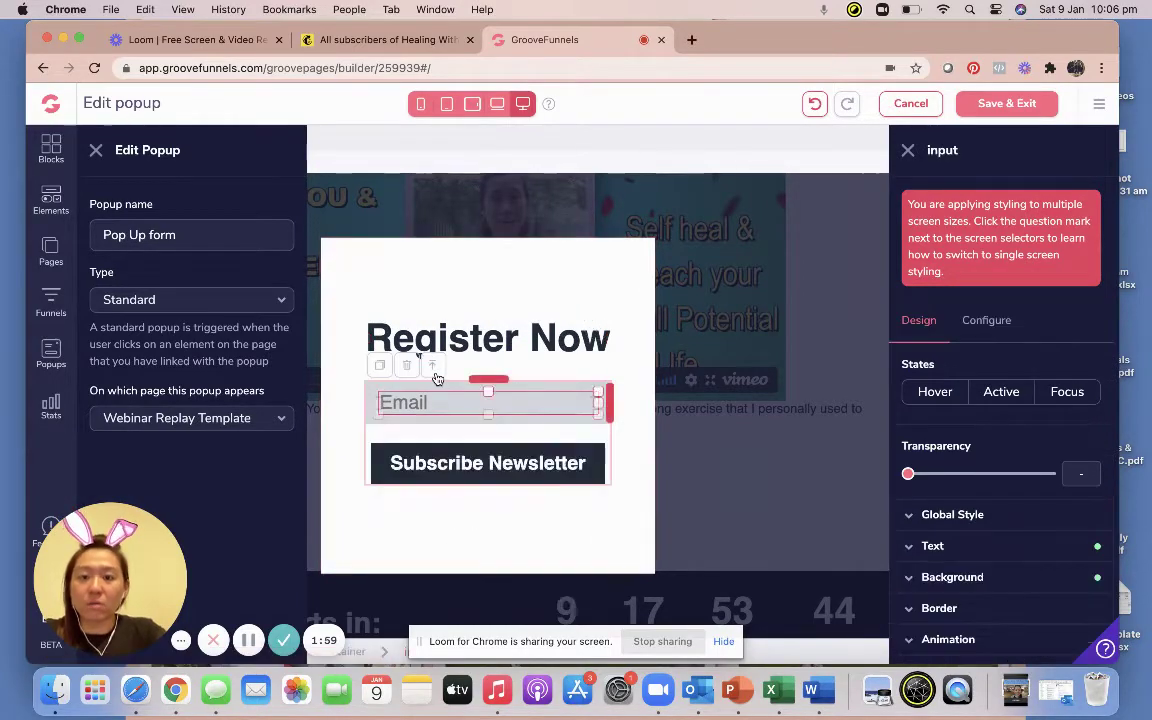
{"action": "left_click", "coordinate": [407, 365]}
{"action": "left_click", "coordinate": [605, 399]}
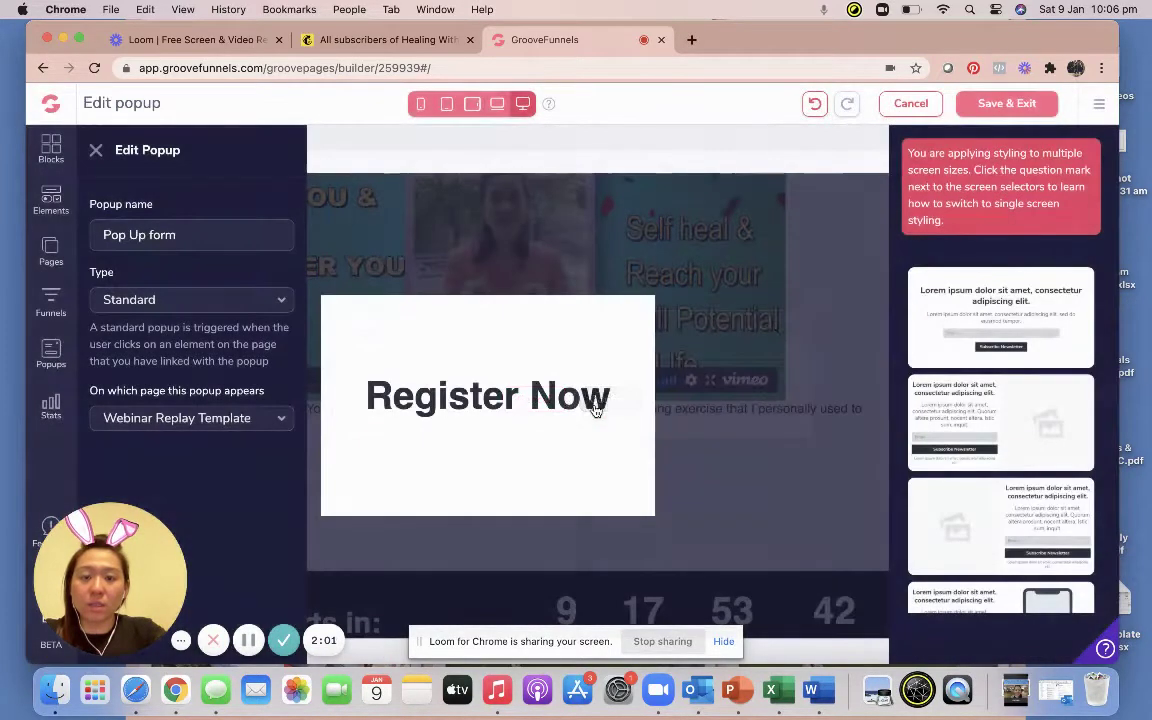
Add an Empty Form under Register Now with two Input Fields and a Submit Button.
{"action": "left_click", "coordinate": [51, 199]}
{"action": "scroll", "coordinate": [140, 262], "scroll_direction": "down", "scroll_amount": 6}
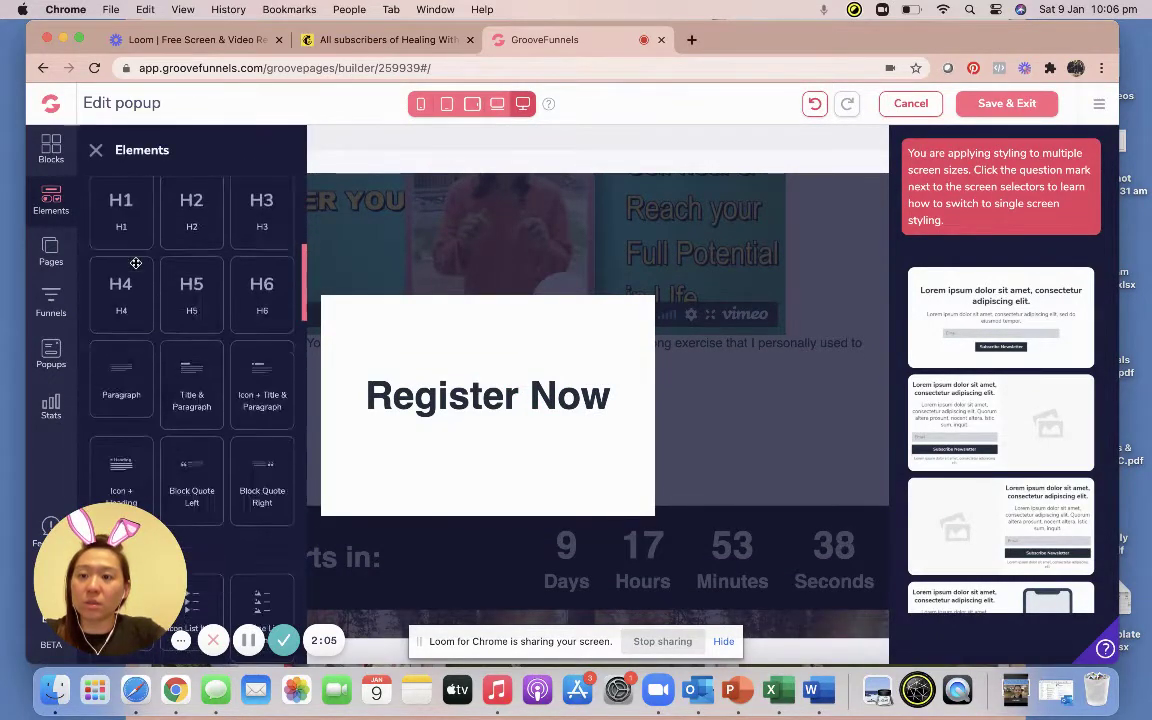
{"action": "scroll", "coordinate": [136, 263], "scroll_direction": "down", "scroll_amount": 10}
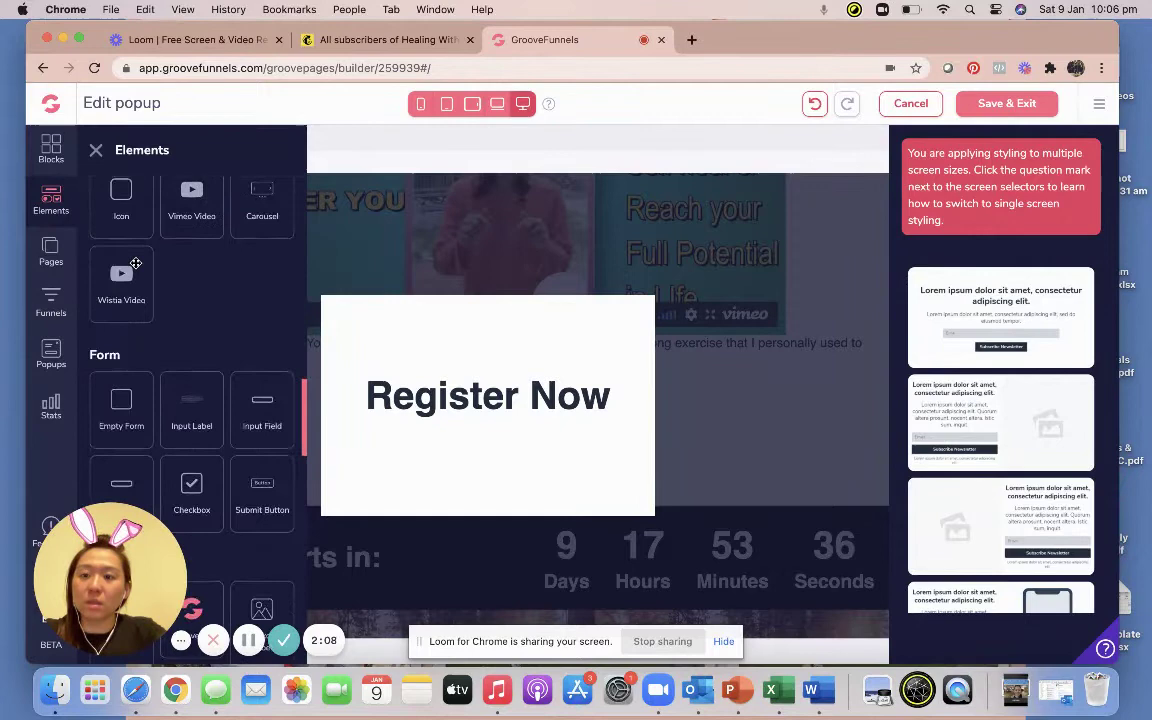
{"action": "left_click_drag", "start_coordinate": [118, 418], "coordinate": [458, 432]}
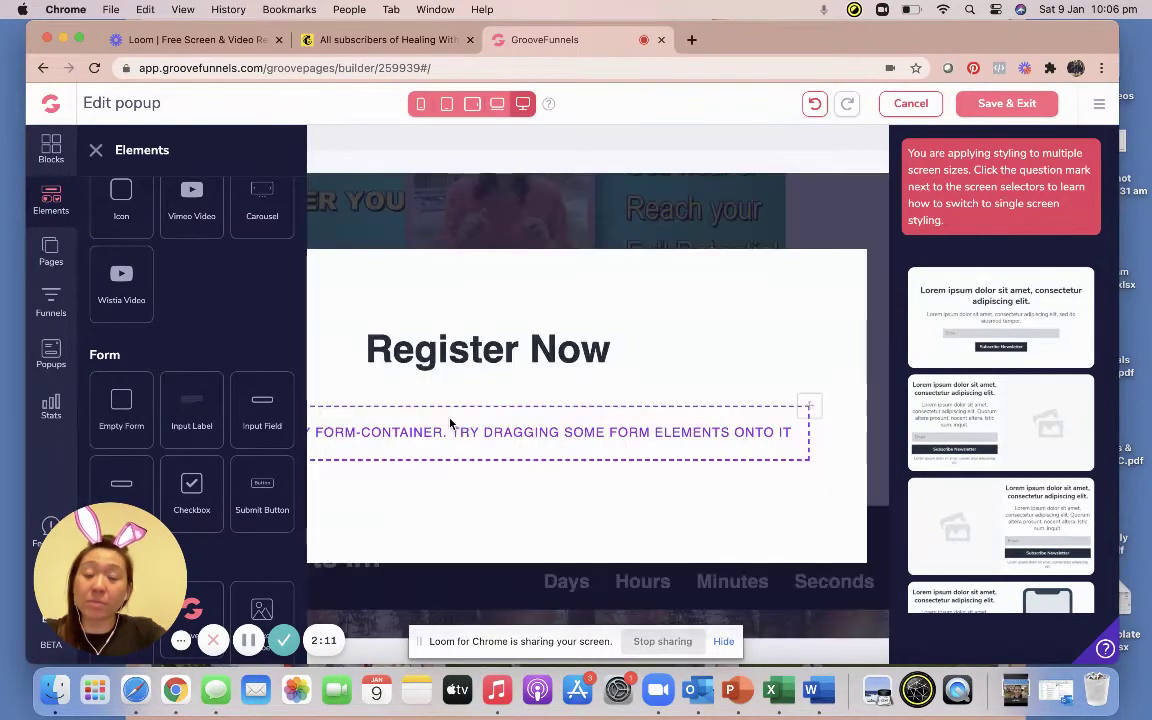
{"action": "left_click_drag", "start_coordinate": [262, 408], "coordinate": [474, 424]}
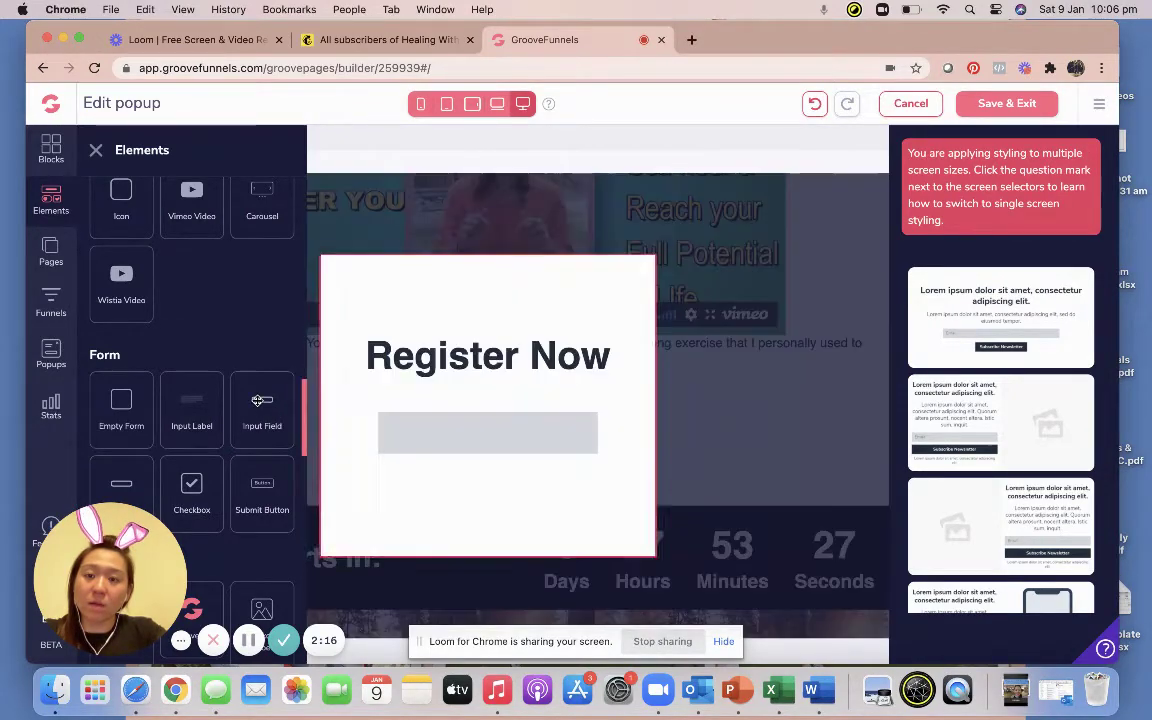
{"action": "left_click_drag", "start_coordinate": [262, 400], "coordinate": [465, 442]}
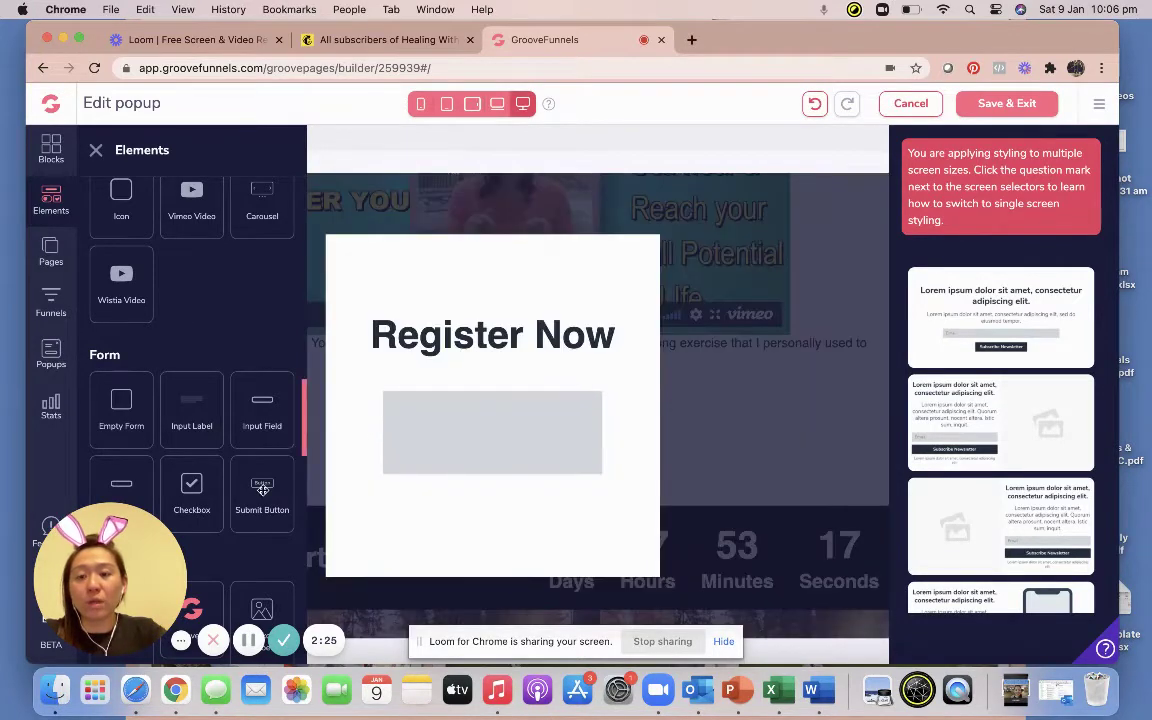
{"action": "left_click_drag", "start_coordinate": [262, 495], "coordinate": [481, 469]}
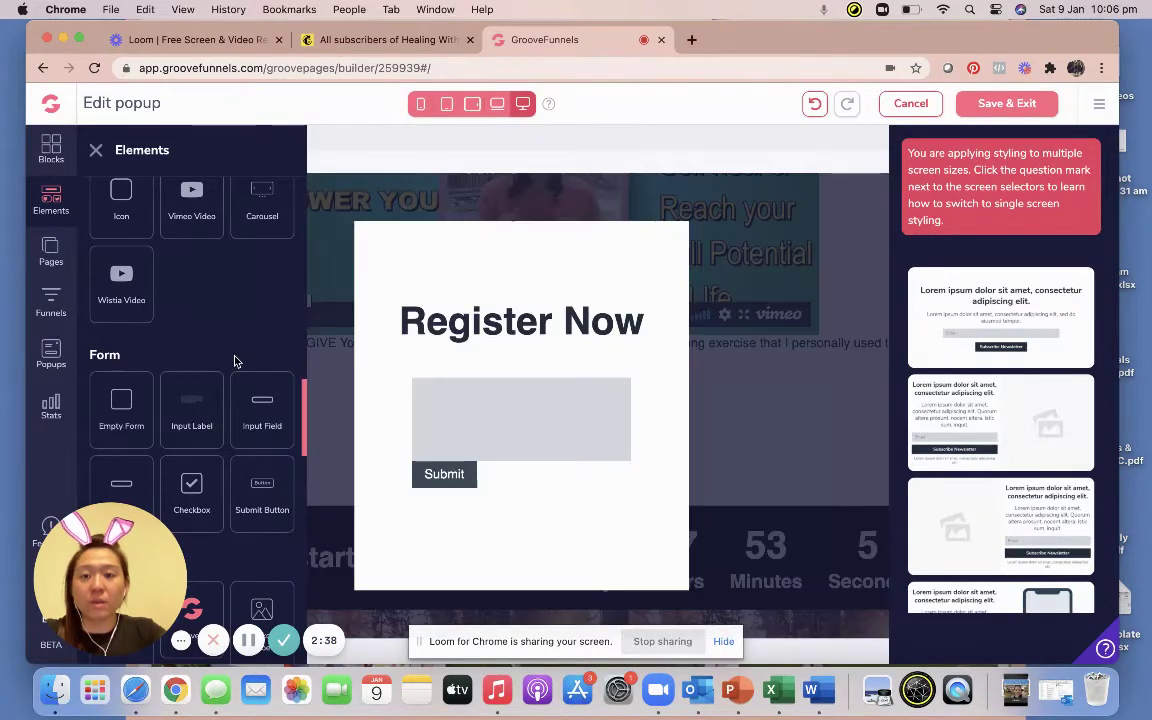
Add two divider lines into the form, one after each input field.
{"action": "scroll", "coordinate": [237, 360], "scroll_direction": "up", "scroll_amount": 10}
{"action": "scroll", "coordinate": [237, 361], "scroll_direction": "down", "scroll_amount": 3}
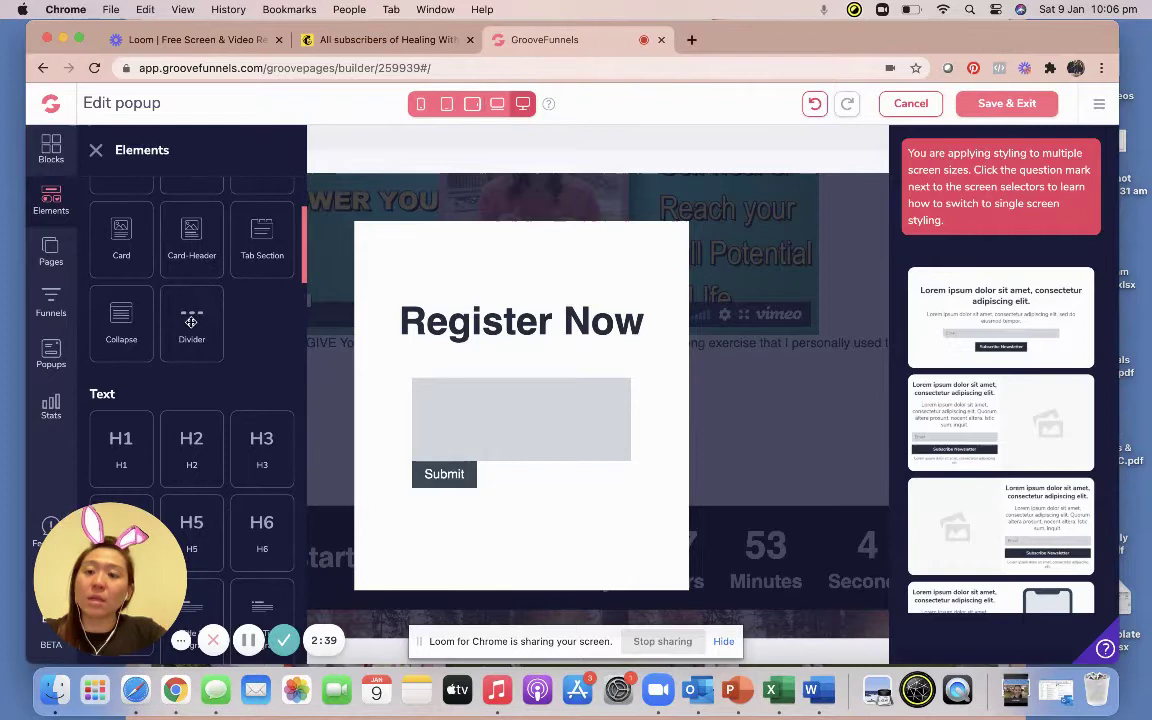
{"action": "left_click_drag", "start_coordinate": [191, 318], "coordinate": [425, 422]}
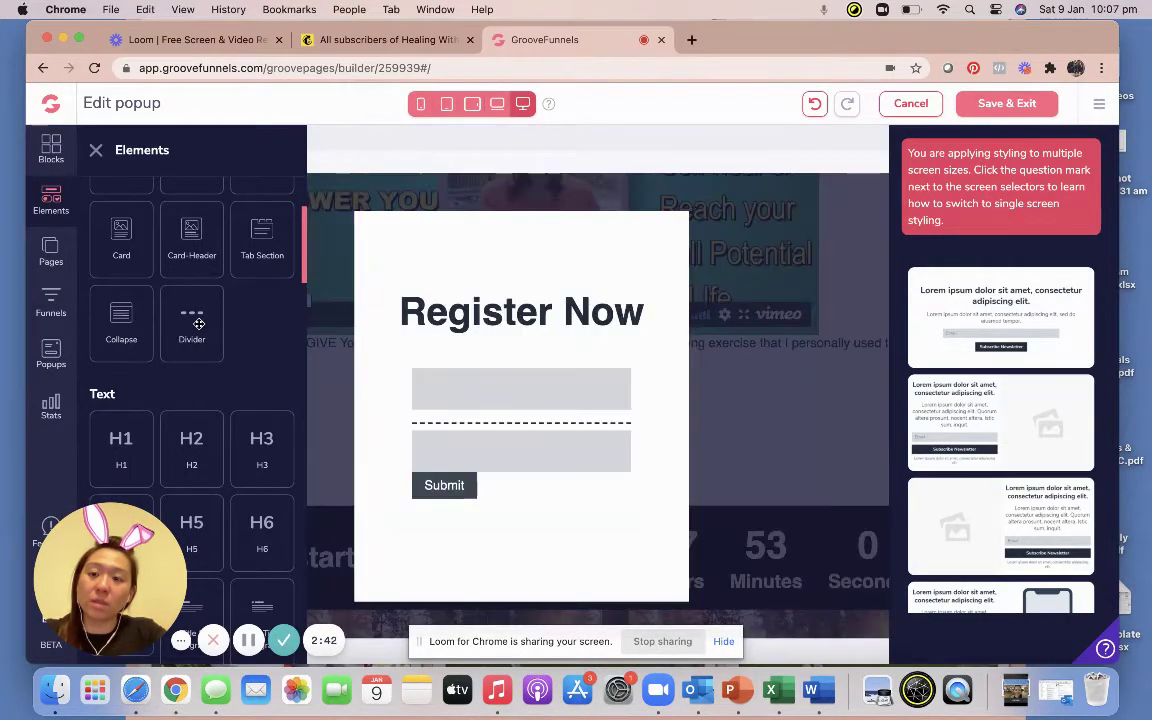
{"action": "left_click_drag", "start_coordinate": [203, 326], "coordinate": [442, 476]}
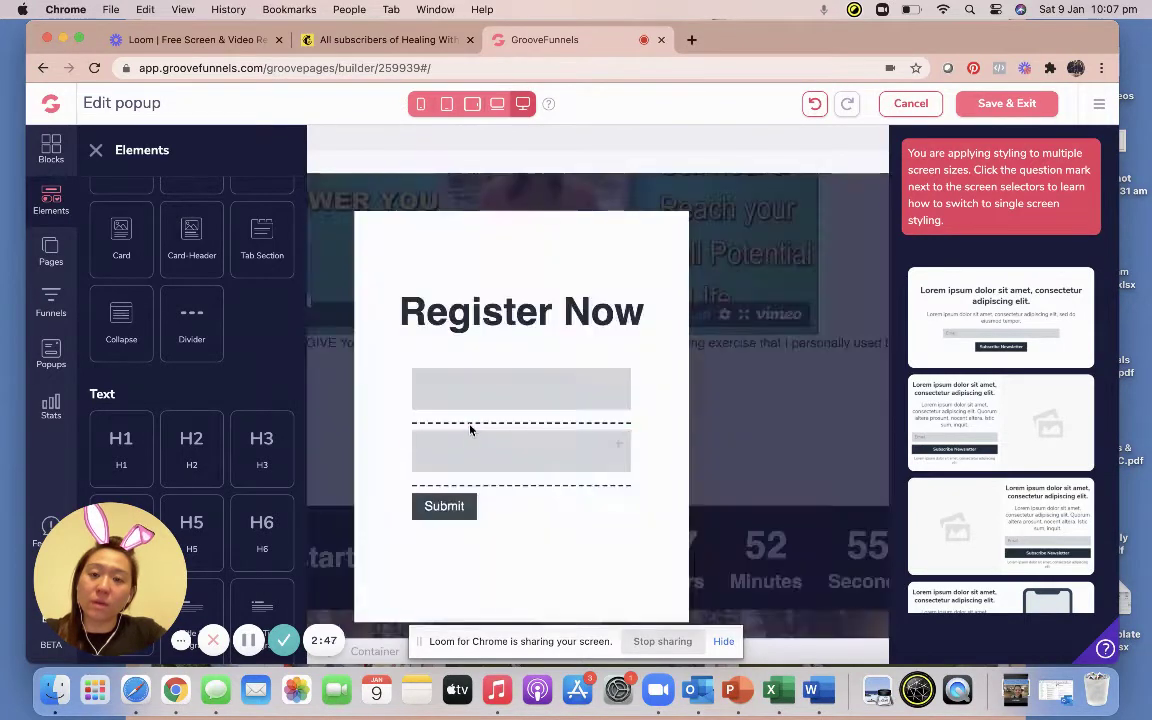
Check the divider lines, then give the top input field a light blue background.
{"action": "left_click", "coordinate": [470, 427]}
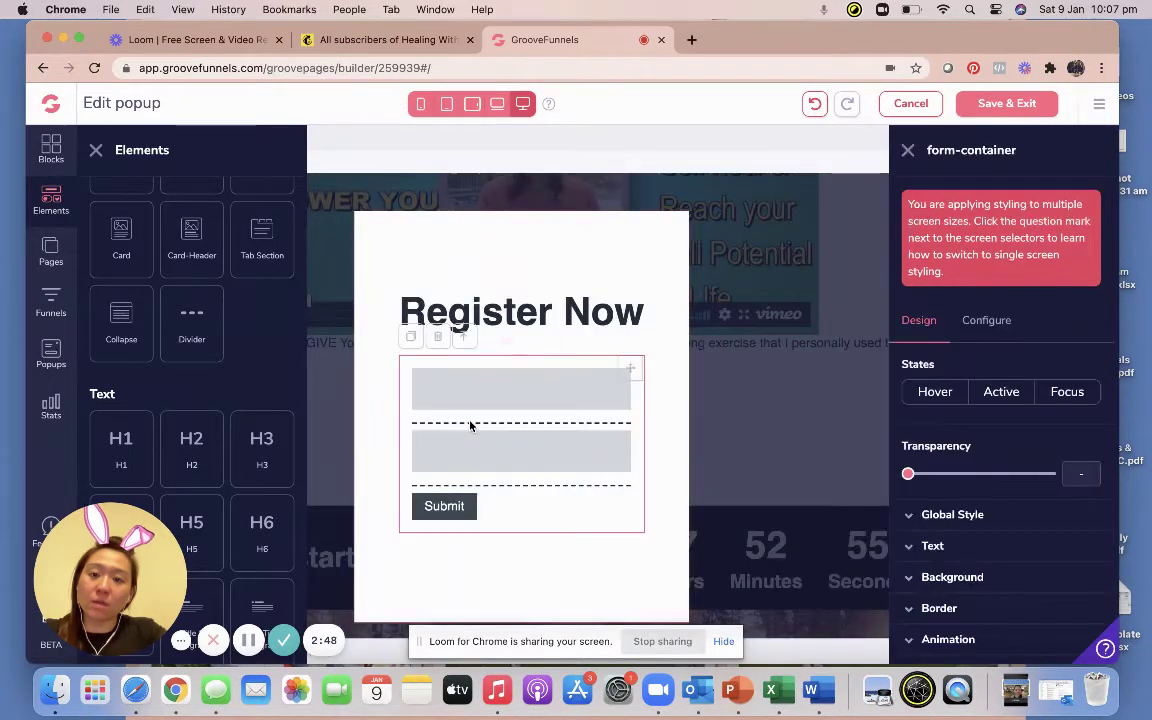
{"action": "left_click", "coordinate": [560, 426]}
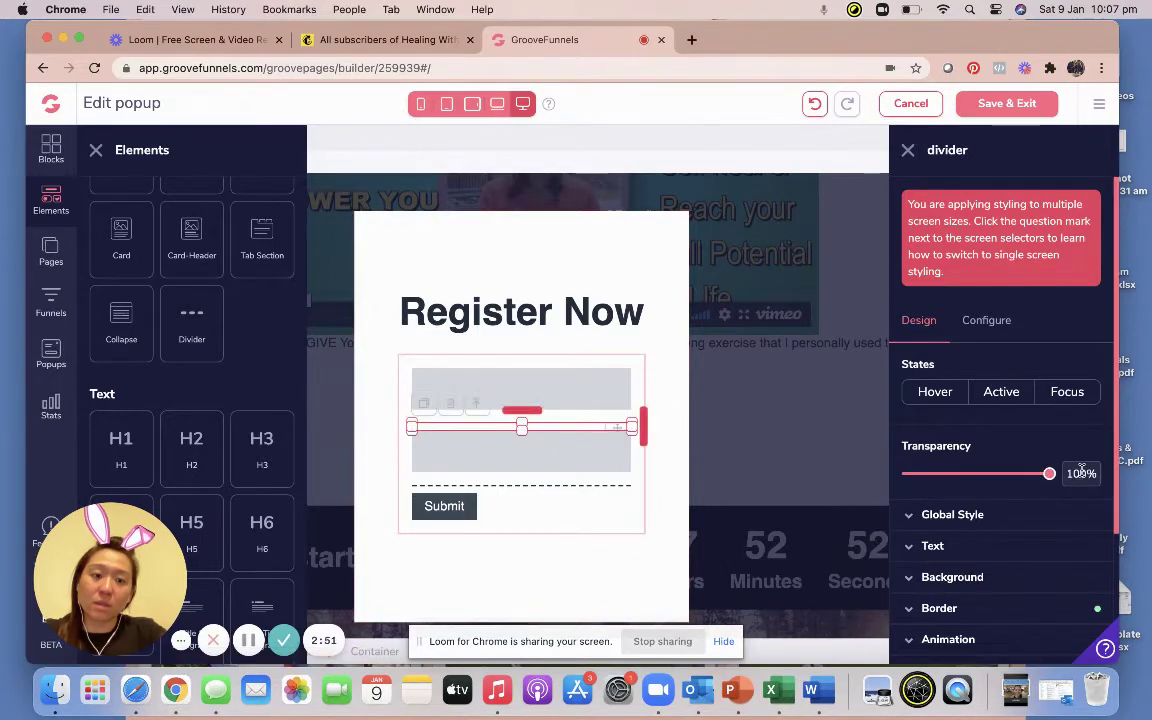
{"action": "left_click", "coordinate": [570, 486]}
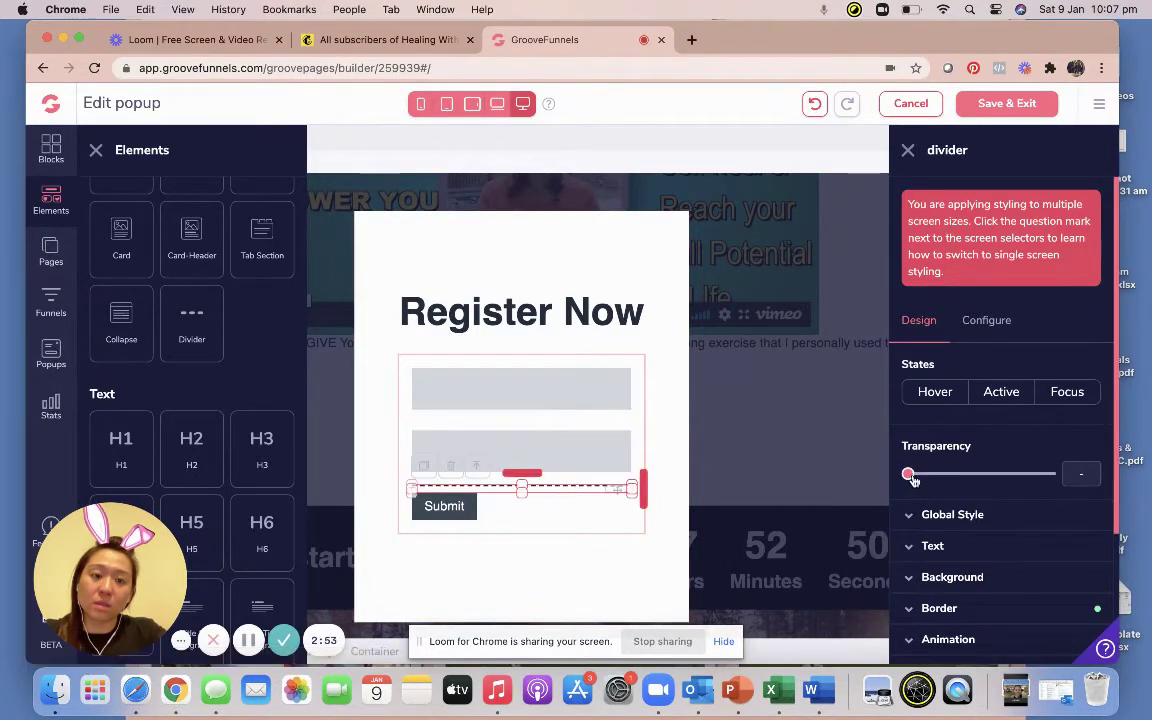
{"action": "left_click", "coordinate": [501, 381]}
{"action": "left_click", "coordinate": [982, 321]}
{"action": "left_click", "coordinate": [919, 319]}
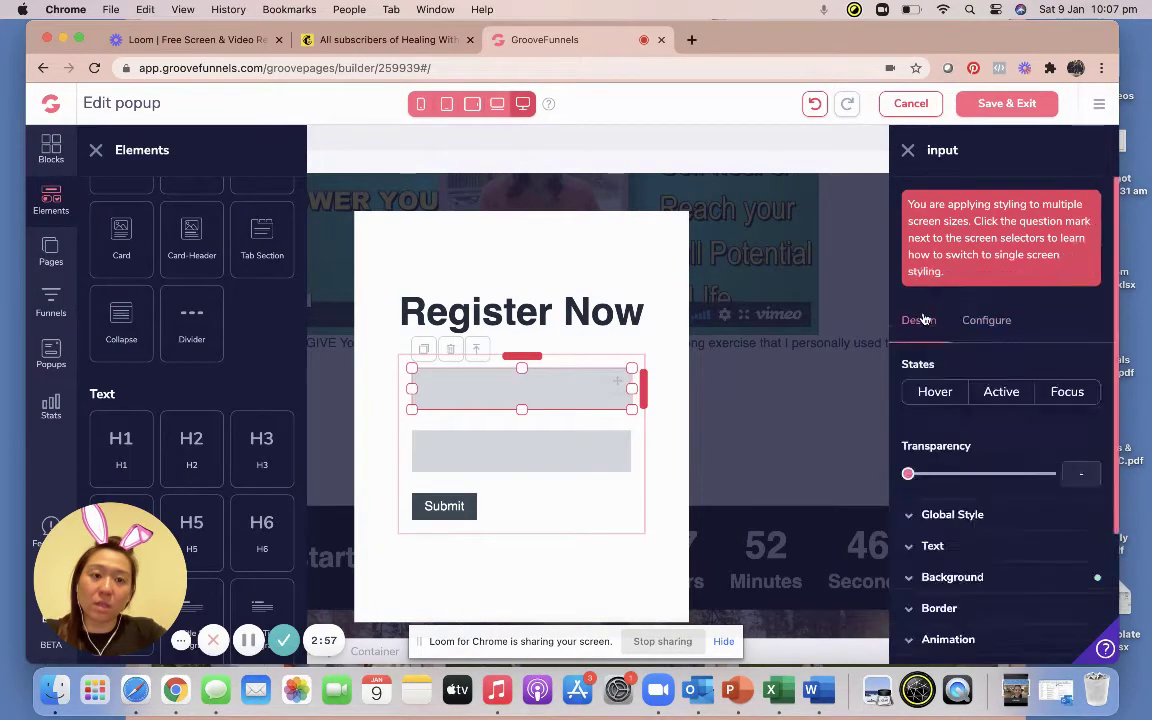
{"action": "left_click", "coordinate": [1025, 576]}
{"action": "scroll", "coordinate": [1040, 480], "scroll_direction": "down", "scroll_amount": 3}
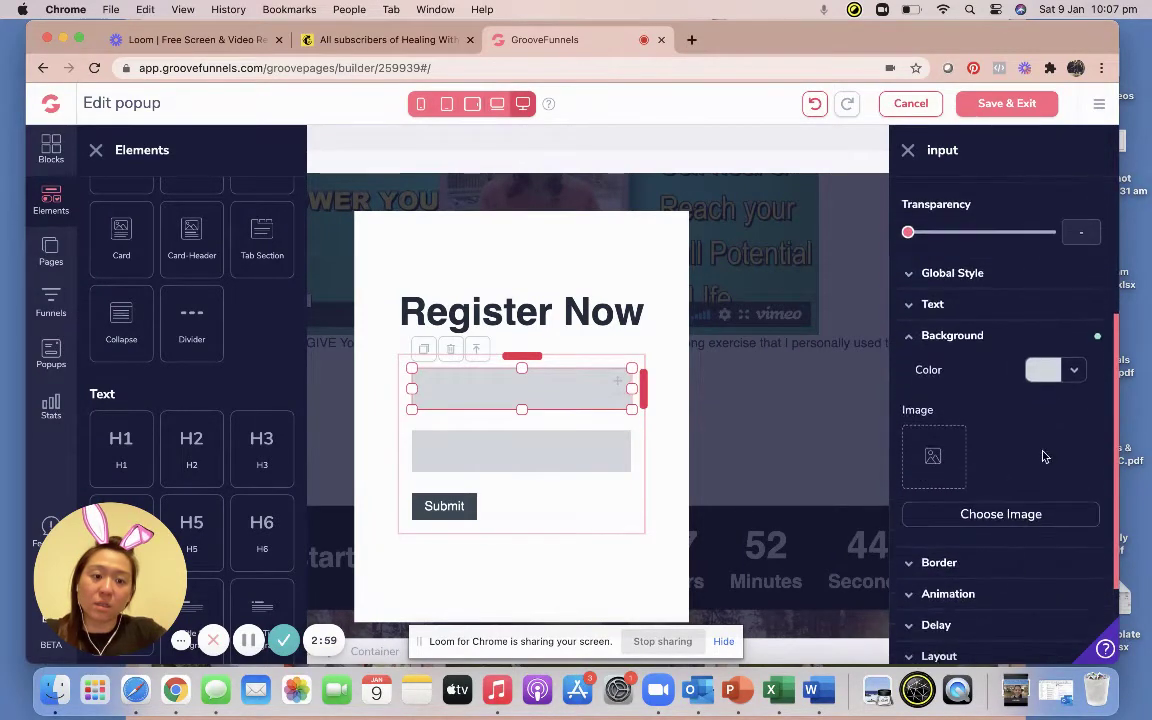
{"action": "left_click", "coordinate": [1073, 372]}
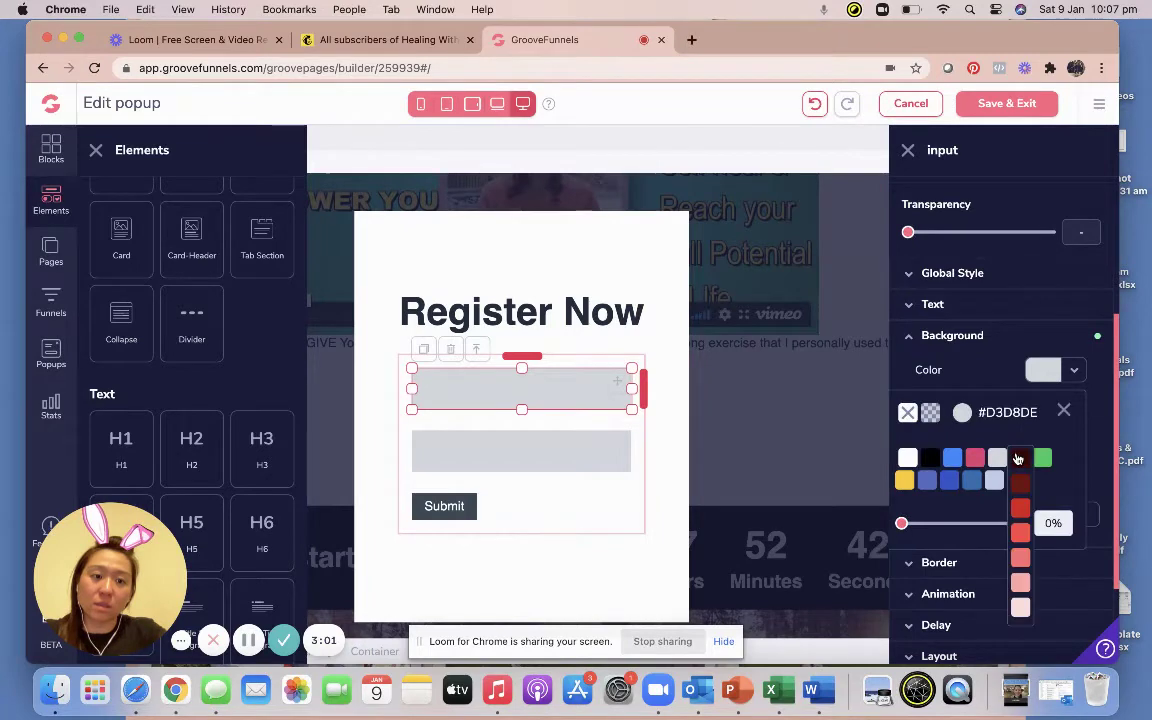
{"action": "mouse_move", "coordinate": [950, 465]}
{"action": "left_click", "coordinate": [955, 560]}
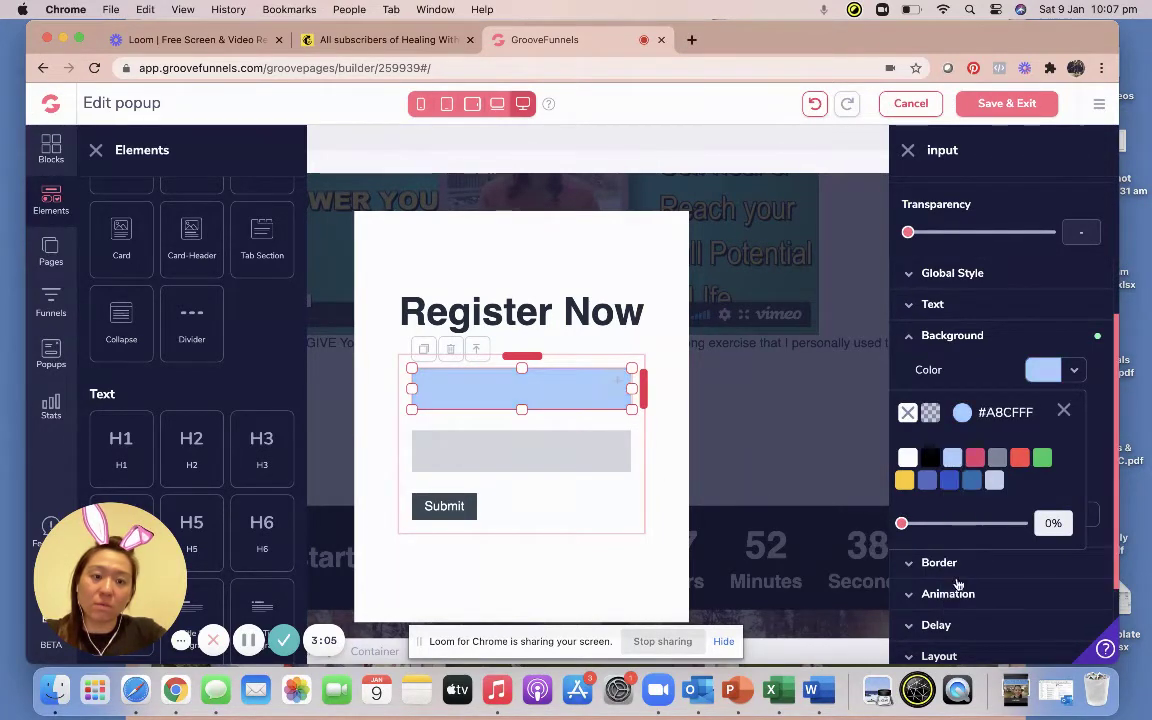
Give the second input field the same light blue #A8CFFF background.
{"action": "left_click", "coordinate": [560, 450]}
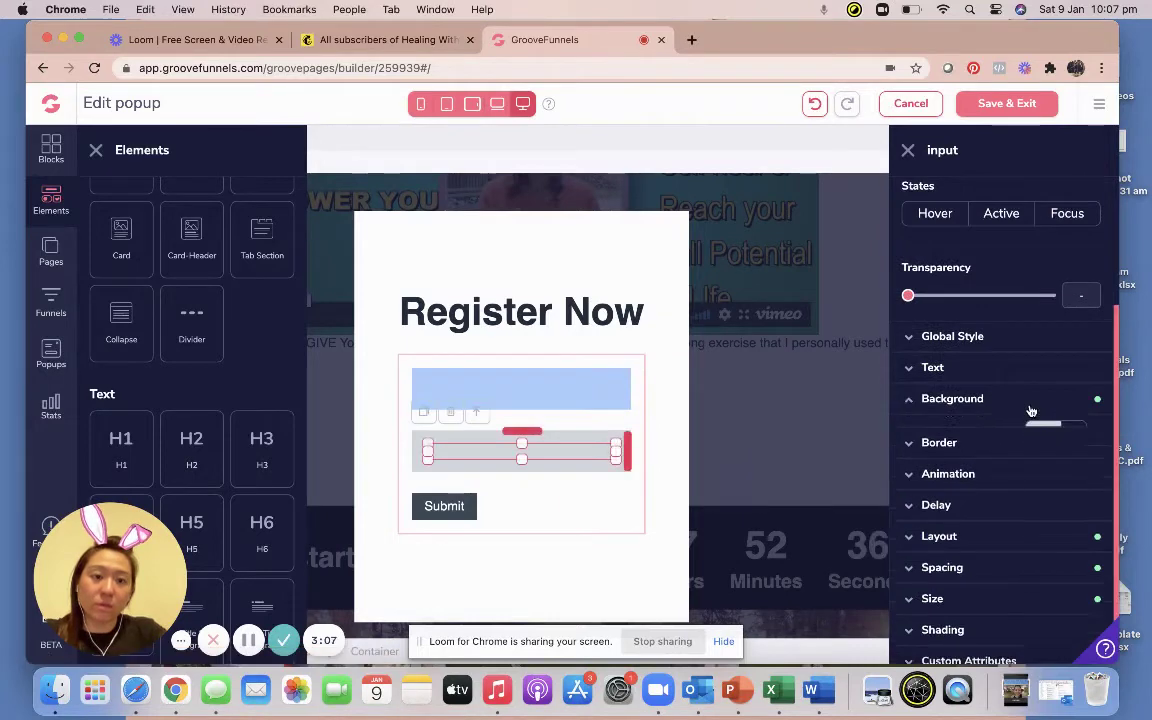
{"action": "left_click", "coordinate": [1010, 400]}
{"action": "left_click", "coordinate": [1043, 432]}
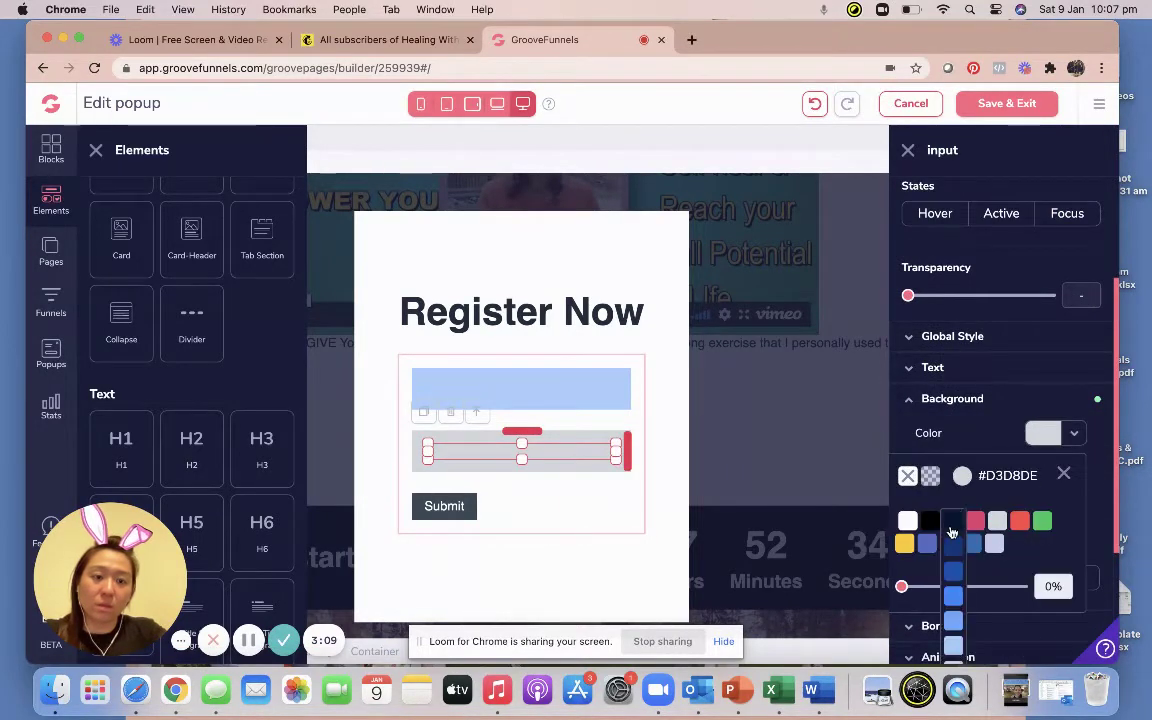
{"action": "left_click", "coordinate": [952, 525]}
{"action": "left_click", "coordinate": [955, 647]}
{"action": "scroll", "coordinate": [955, 640], "scroll_direction": "down", "scroll_amount": 3}
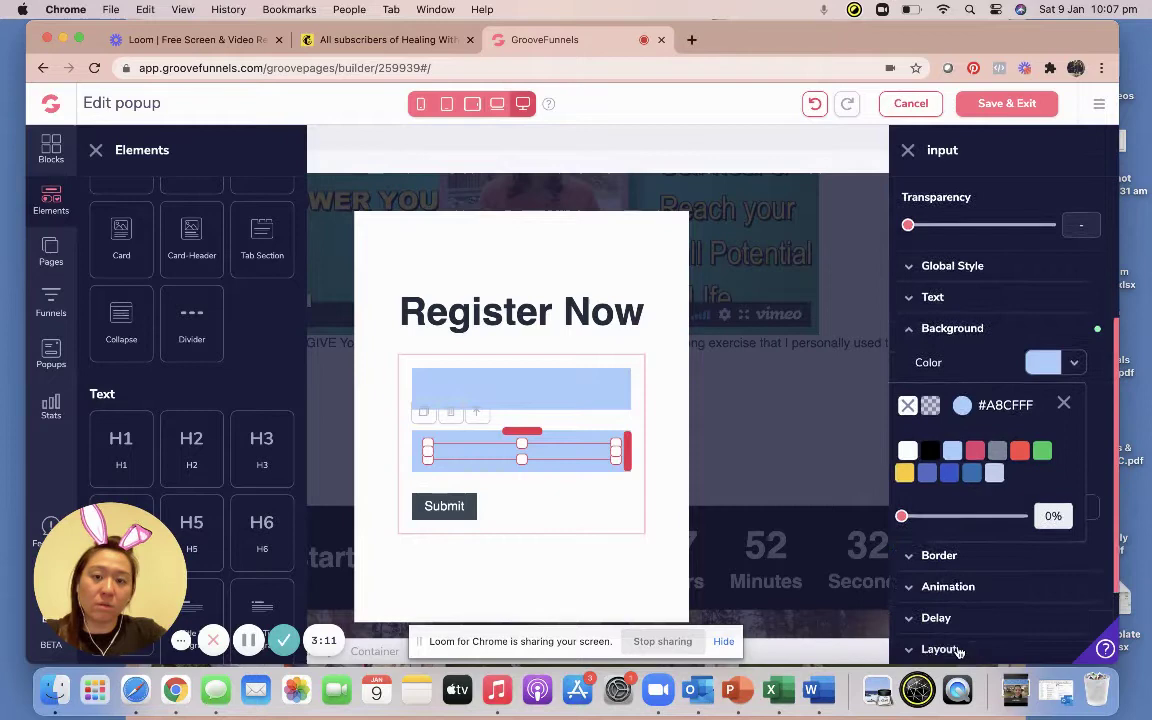
Give the Submit button a bright blue #2E8CFF background.
{"action": "left_click", "coordinate": [470, 518]}
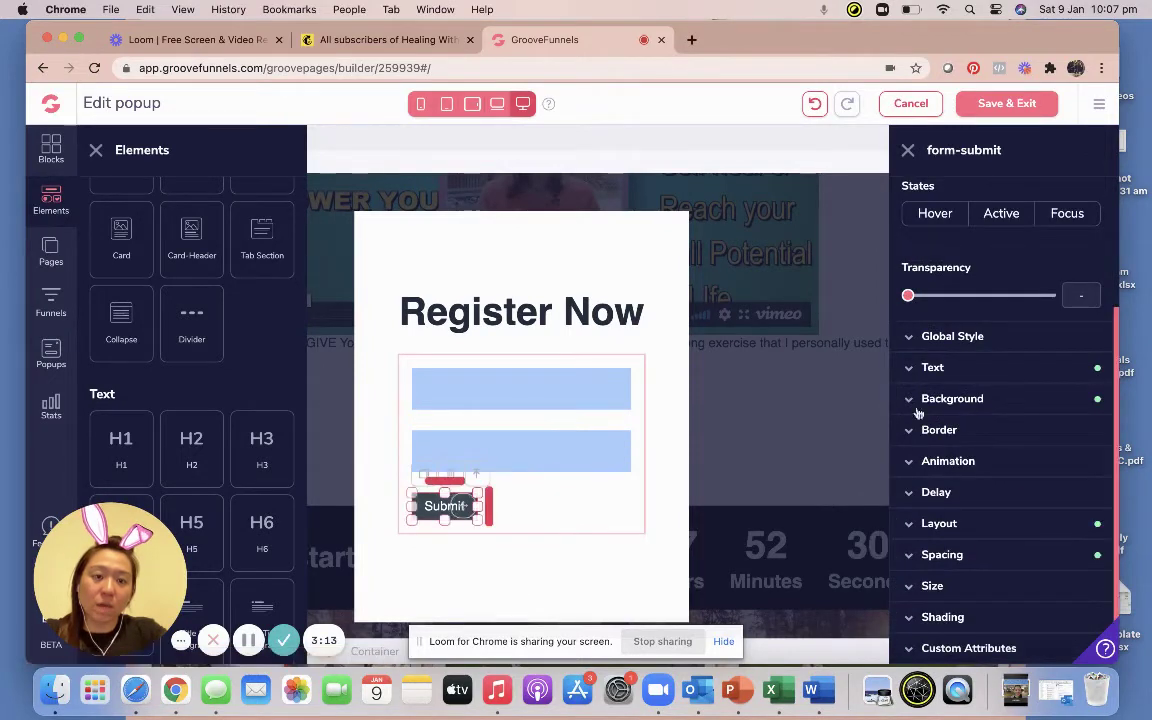
{"action": "left_click", "coordinate": [940, 400]}
{"action": "left_click", "coordinate": [1071, 422]}
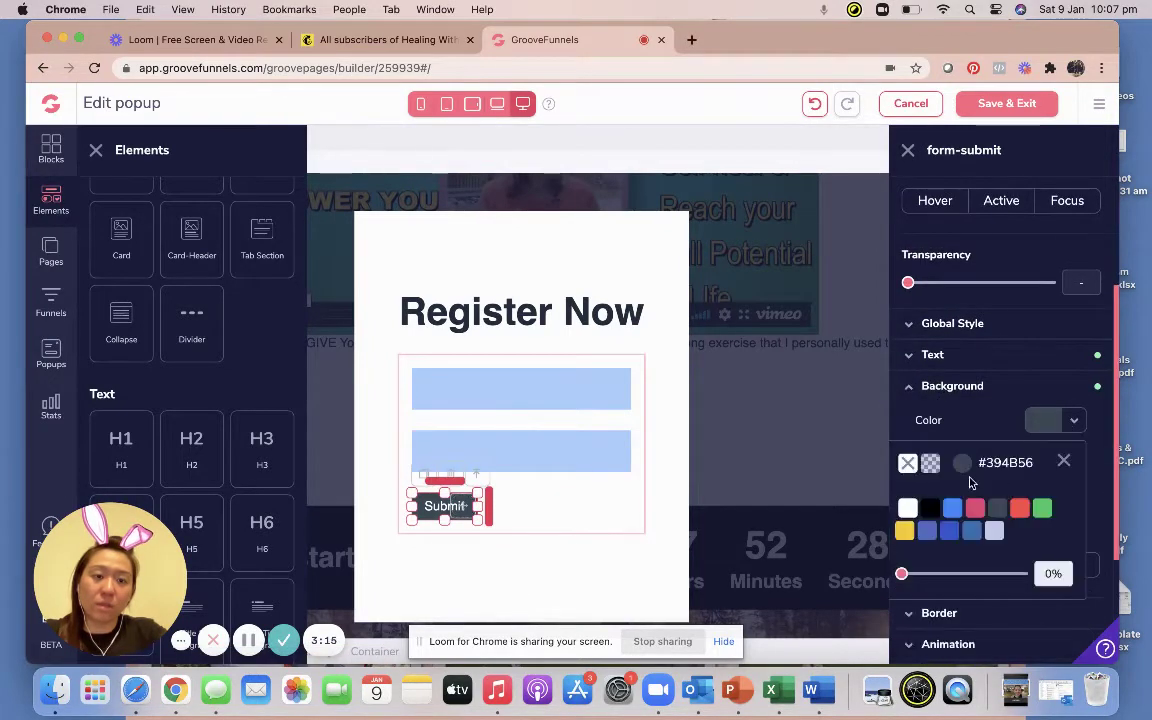
{"action": "scroll", "coordinate": [960, 440], "scroll_direction": "down", "scroll_amount": 1}
{"action": "mouse_move", "coordinate": [960, 482]}
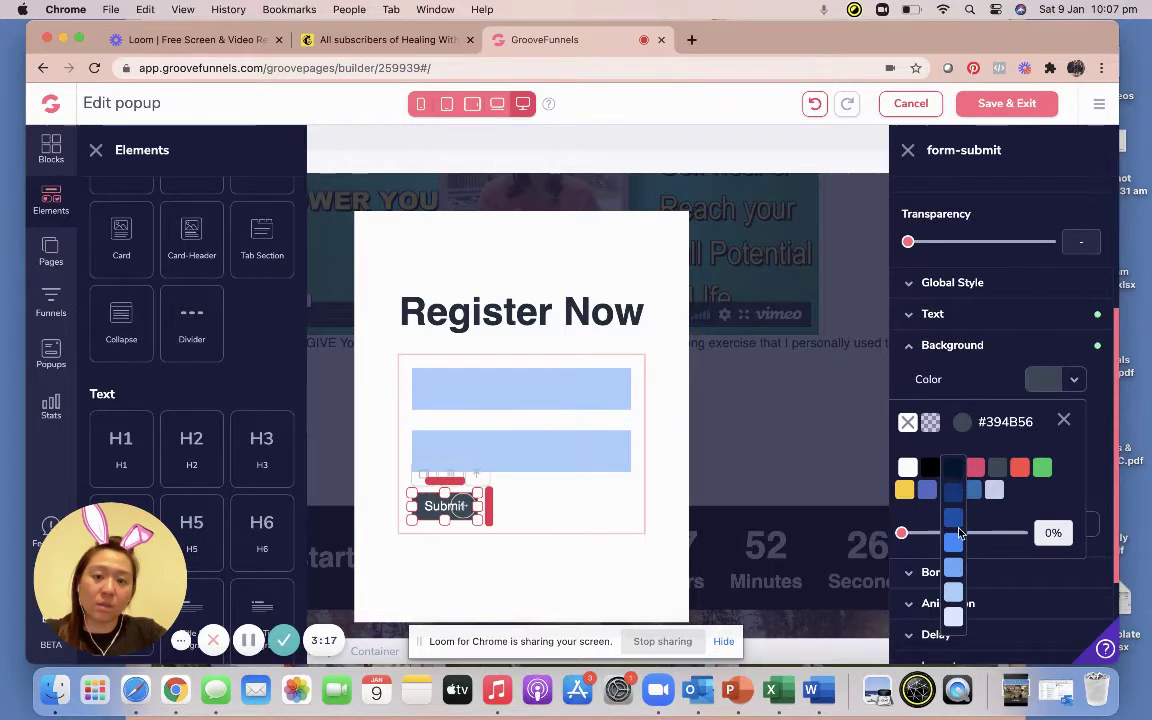
{"action": "scroll", "coordinate": [959, 533], "scroll_direction": "down", "scroll_amount": 1}
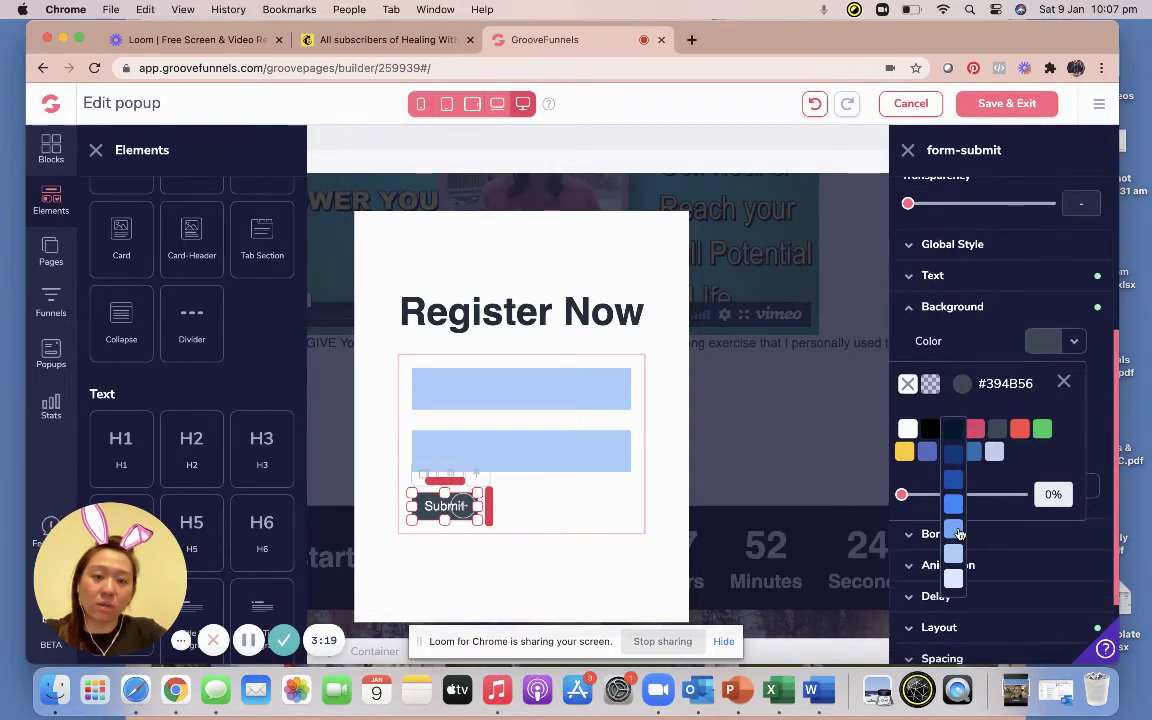
{"action": "left_click", "coordinate": [955, 506]}
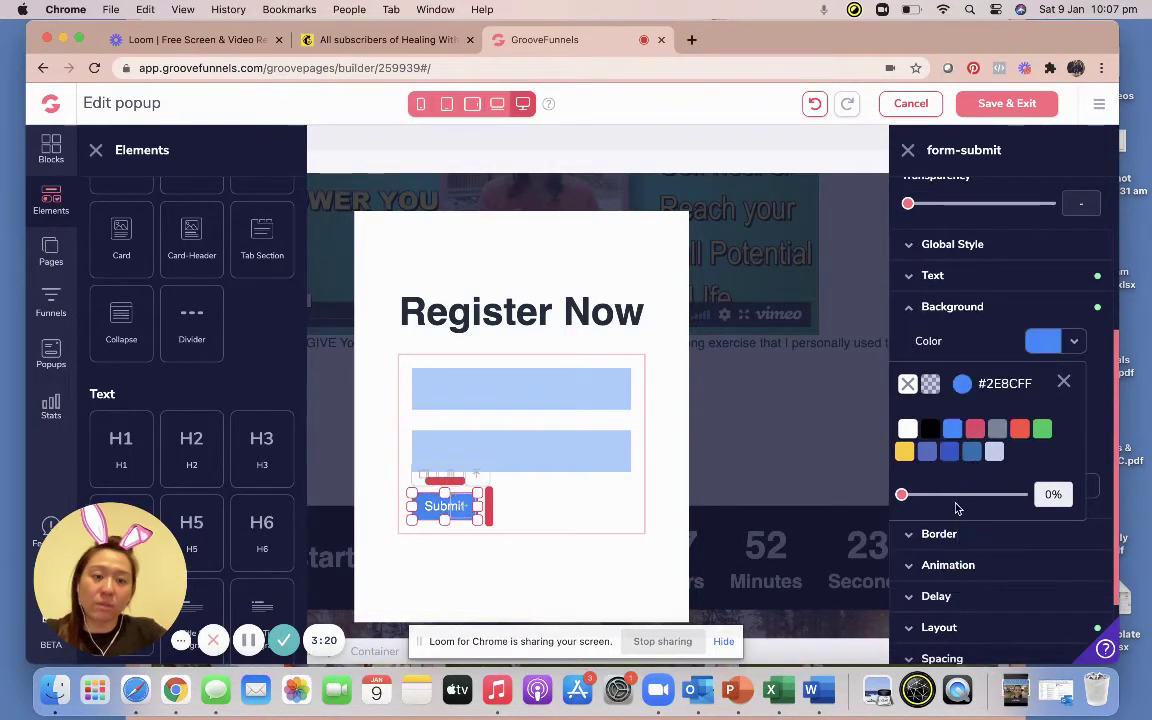
Set the Submit button's text weight to bold.
{"action": "left_click", "coordinate": [938, 278]}
{"action": "left_click", "coordinate": [989, 404]}
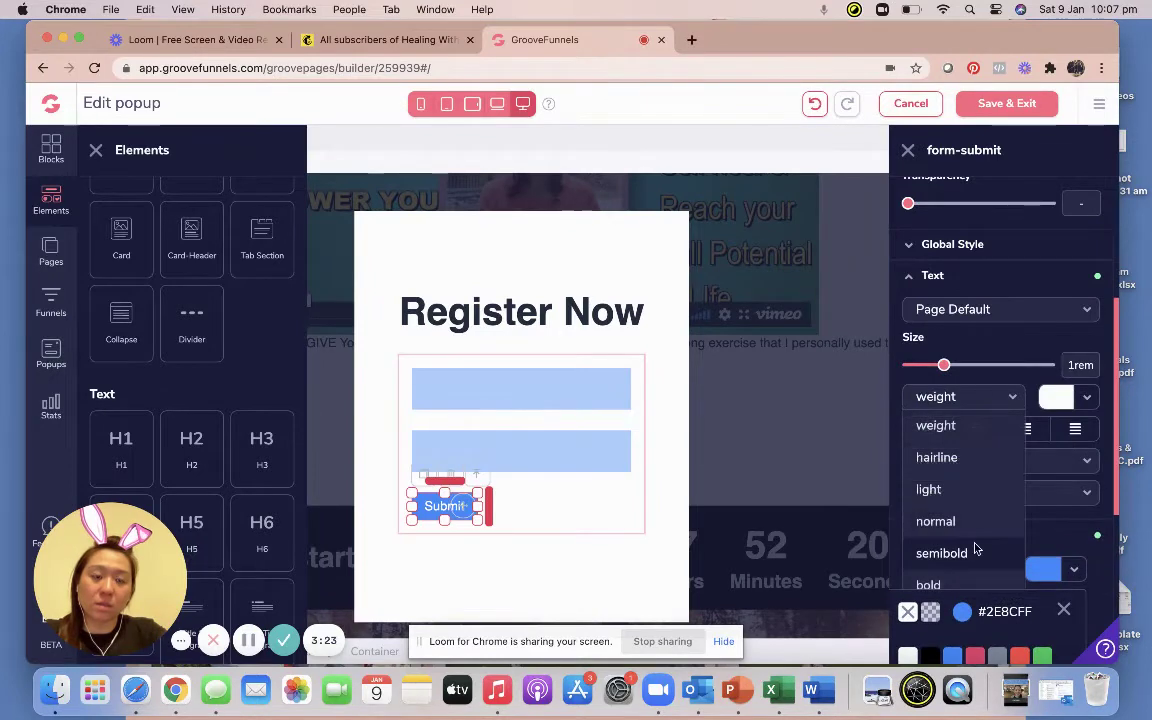
{"action": "left_click", "coordinate": [935, 583]}
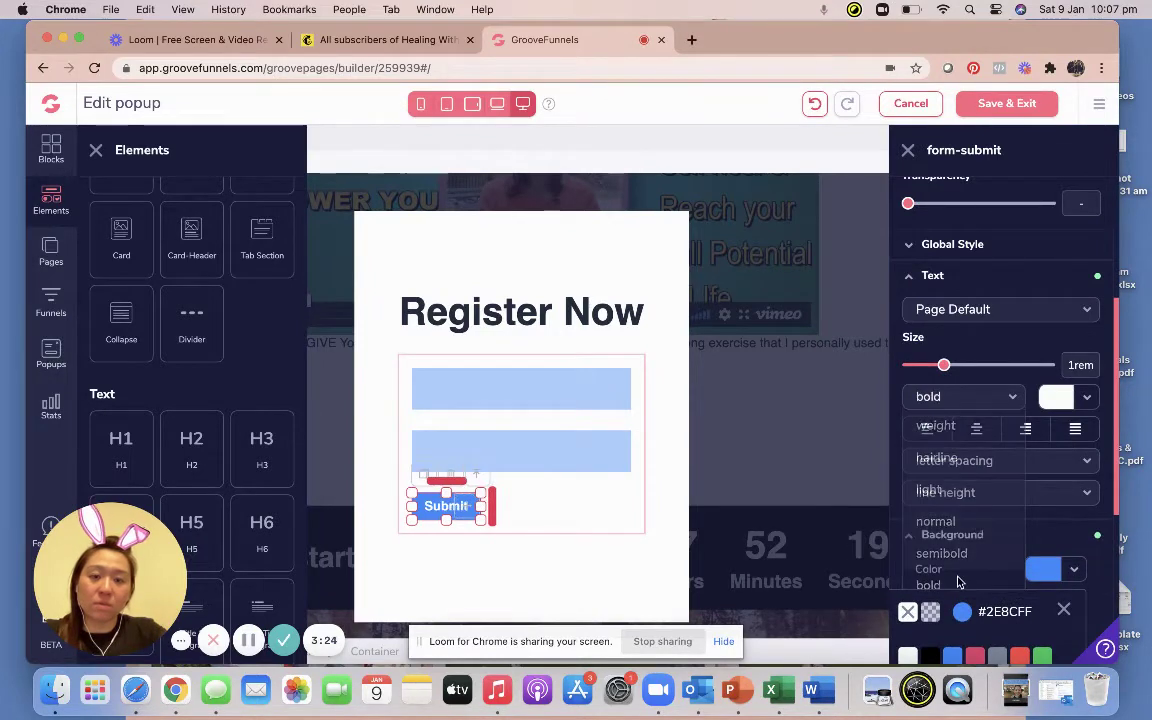
{"action": "left_click", "coordinate": [522, 386]}
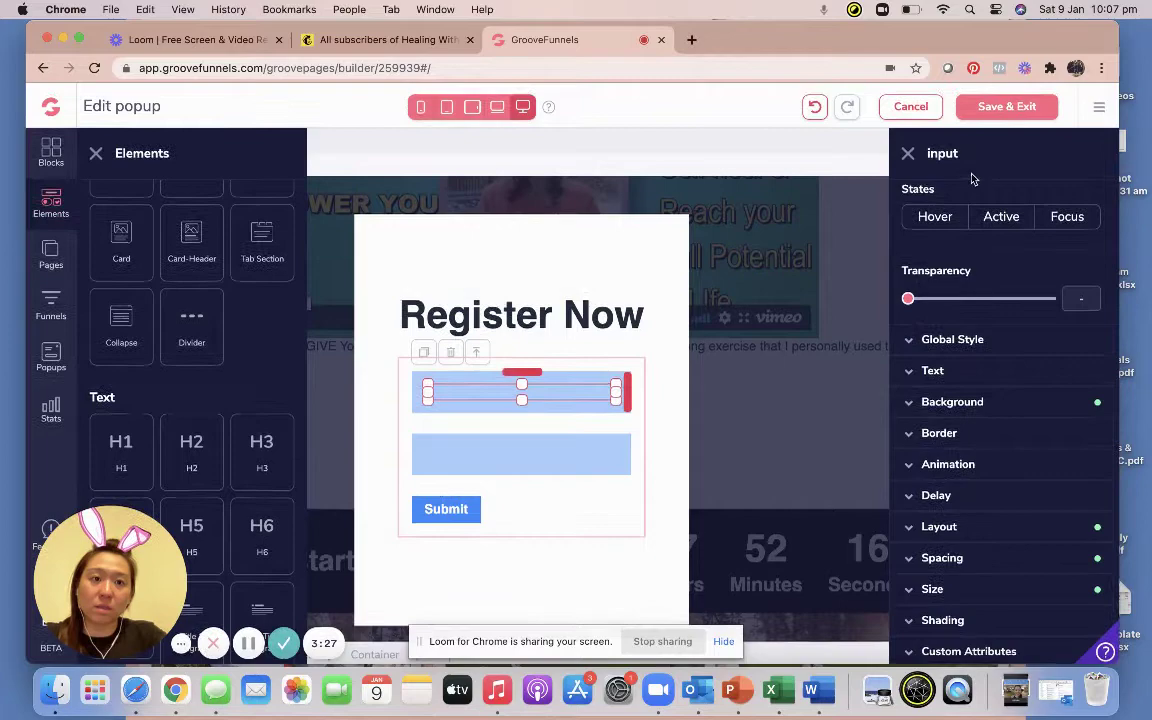
{"action": "left_click", "coordinate": [906, 151]}
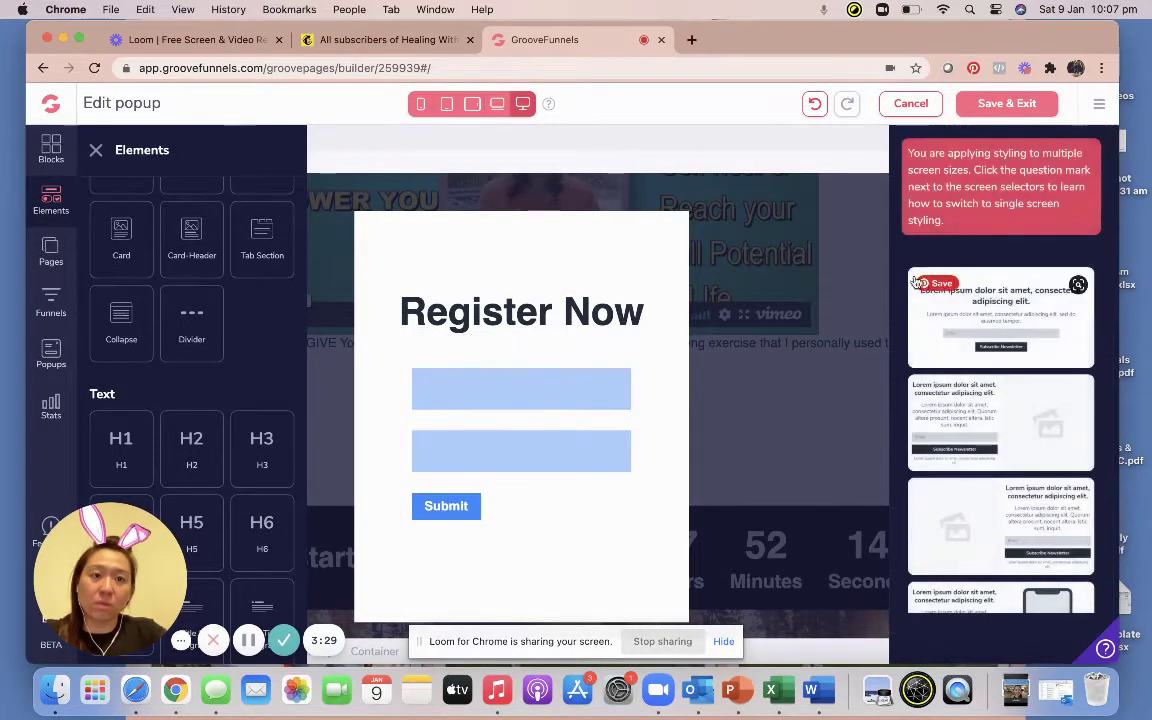
Set the top input's ID and name to 'fname' with placeholder 'Name', and update.
{"action": "left_click", "coordinate": [566, 381]}
{"action": "left_click", "coordinate": [986, 320]}
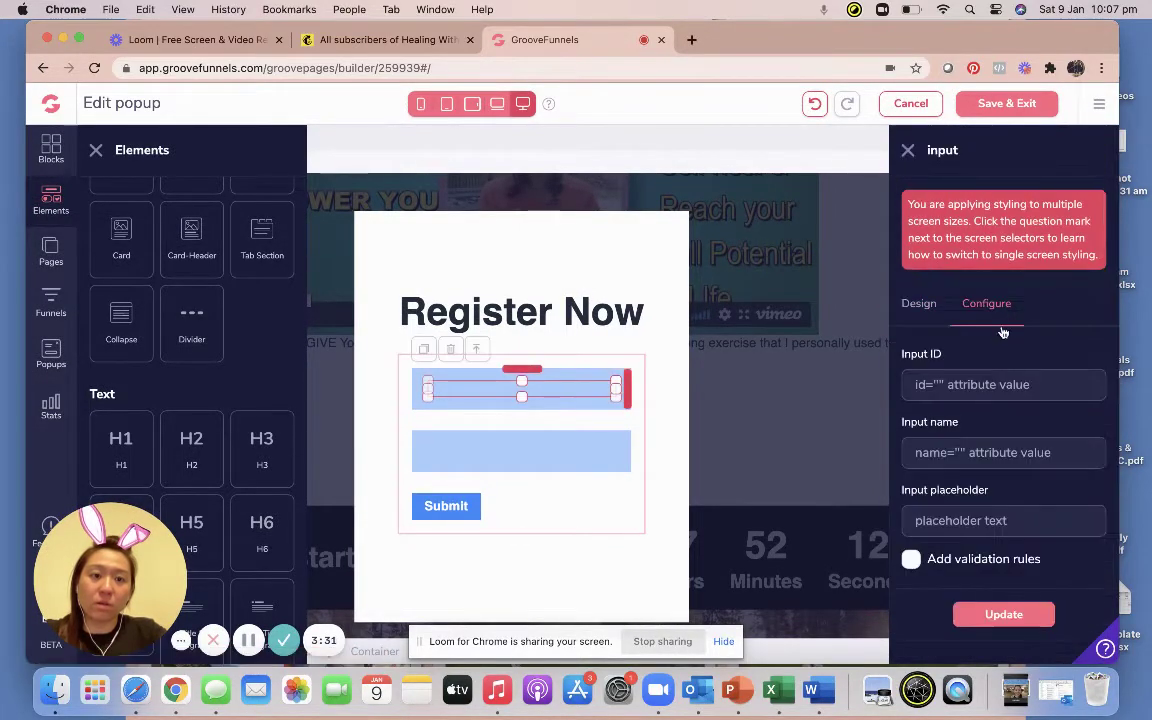
{"action": "left_click", "coordinate": [985, 390]}
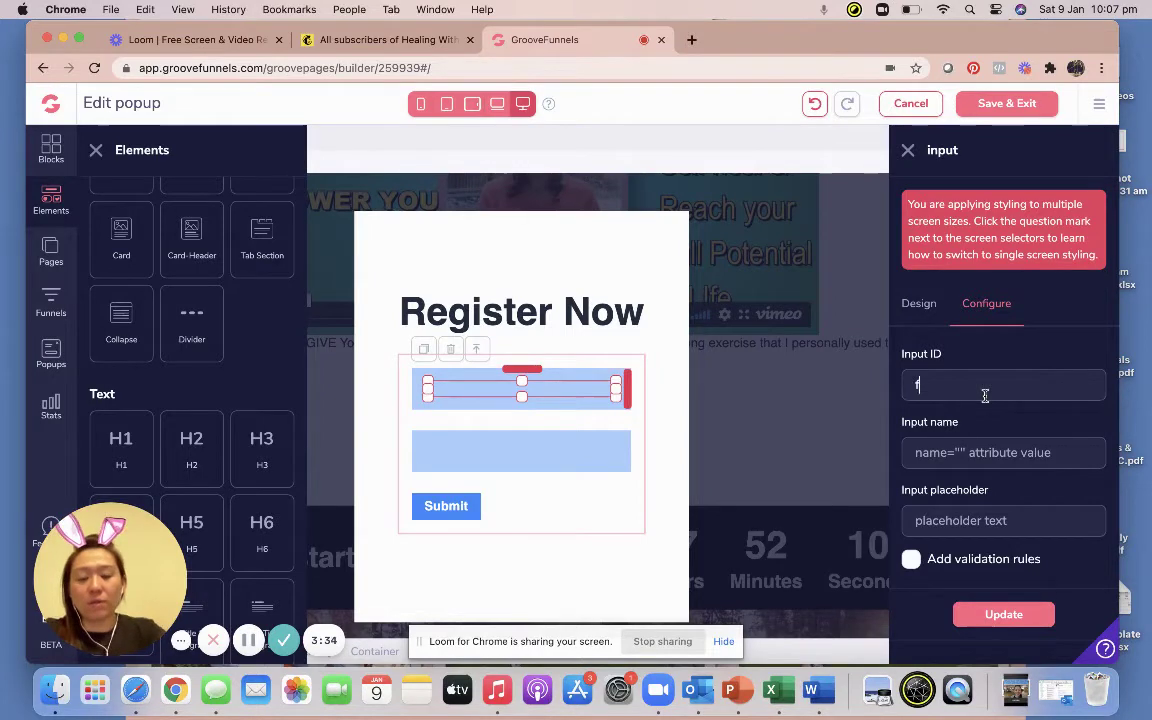
{"action": "type", "text": "fname"}
{"action": "key", "text": "Tab"}
{"action": "type", "text": "f"}
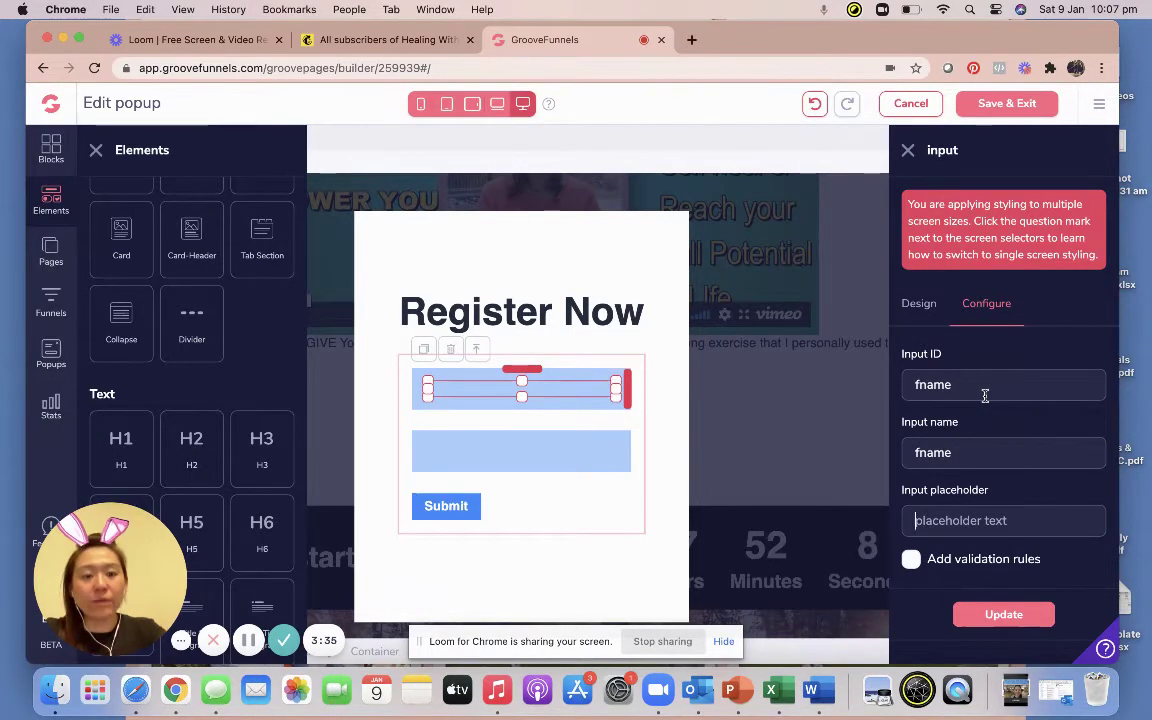
{"action": "key", "text": "Tab"}
{"action": "type", "text": "N"}
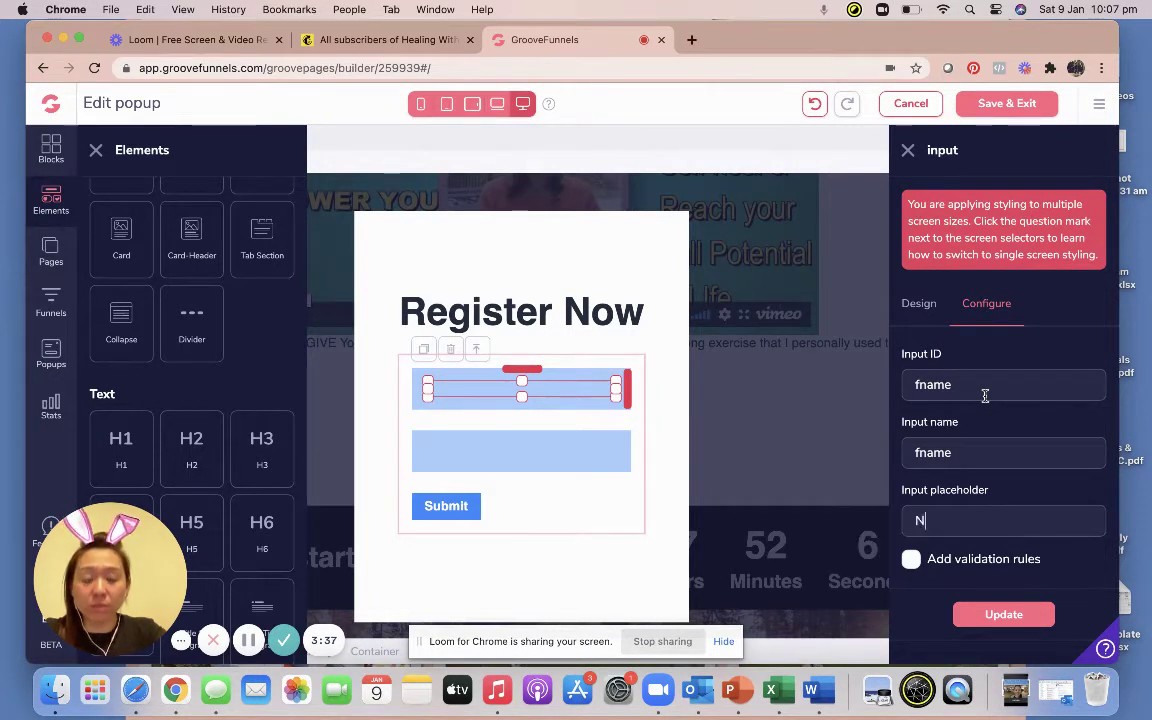
{"action": "left_click", "coordinate": [1003, 614]}
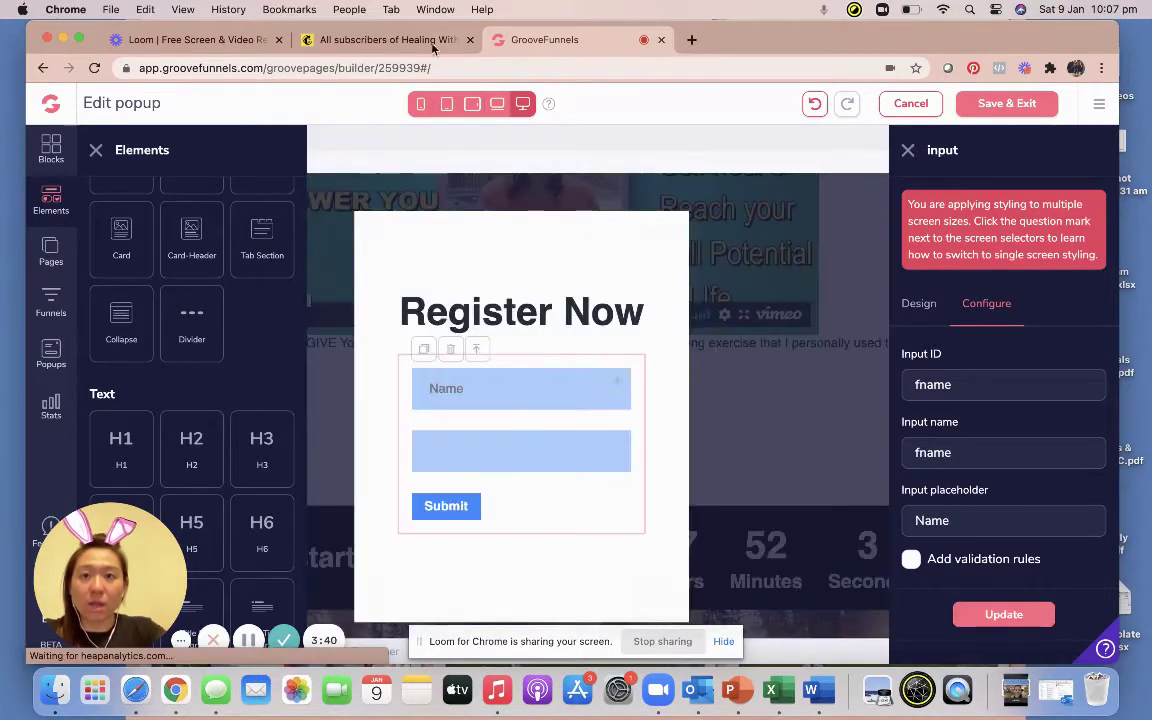
{"action": "left_click", "coordinate": [400, 45]}
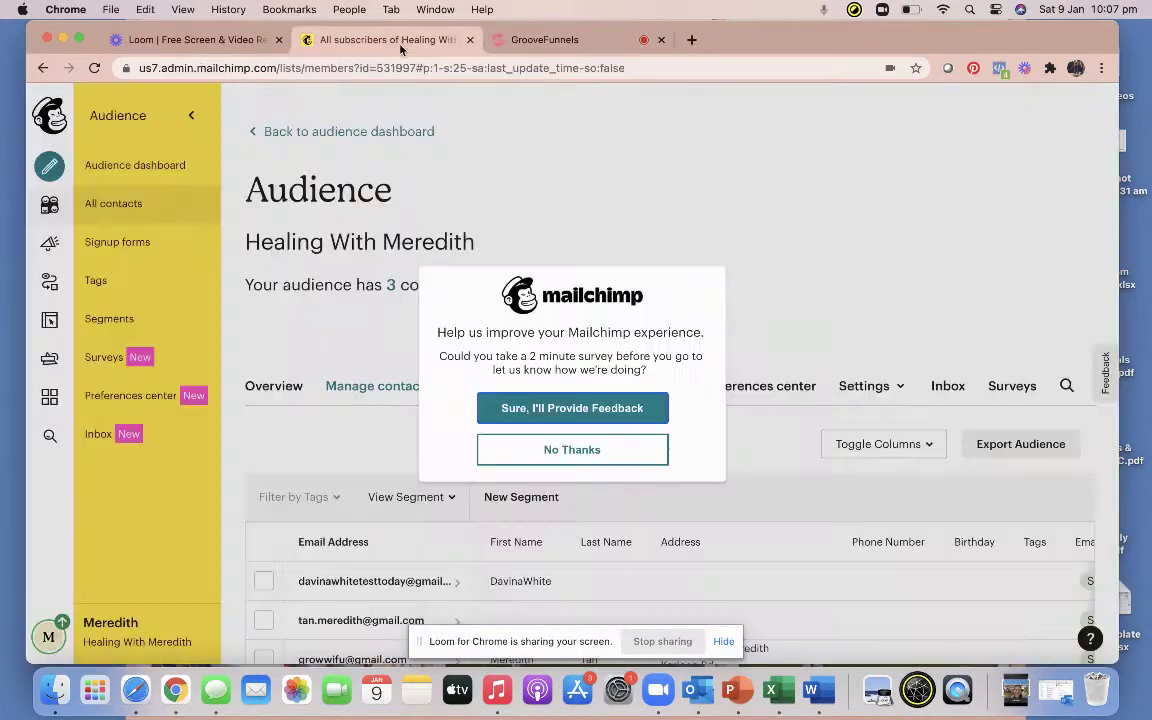
In Mailchimp, dismiss the survey and check the FNAME merge tag under Audience fields.
{"action": "left_click", "coordinate": [589, 452]}
{"action": "left_click", "coordinate": [878, 391]}
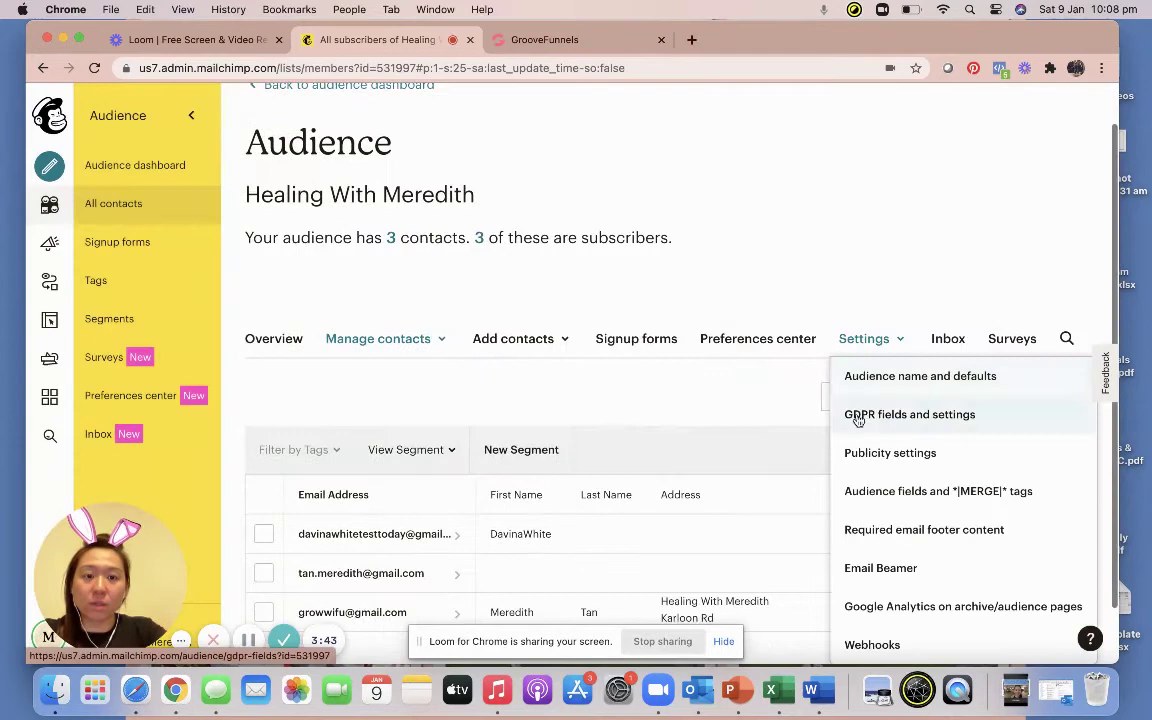
{"action": "left_click", "coordinate": [866, 490]}
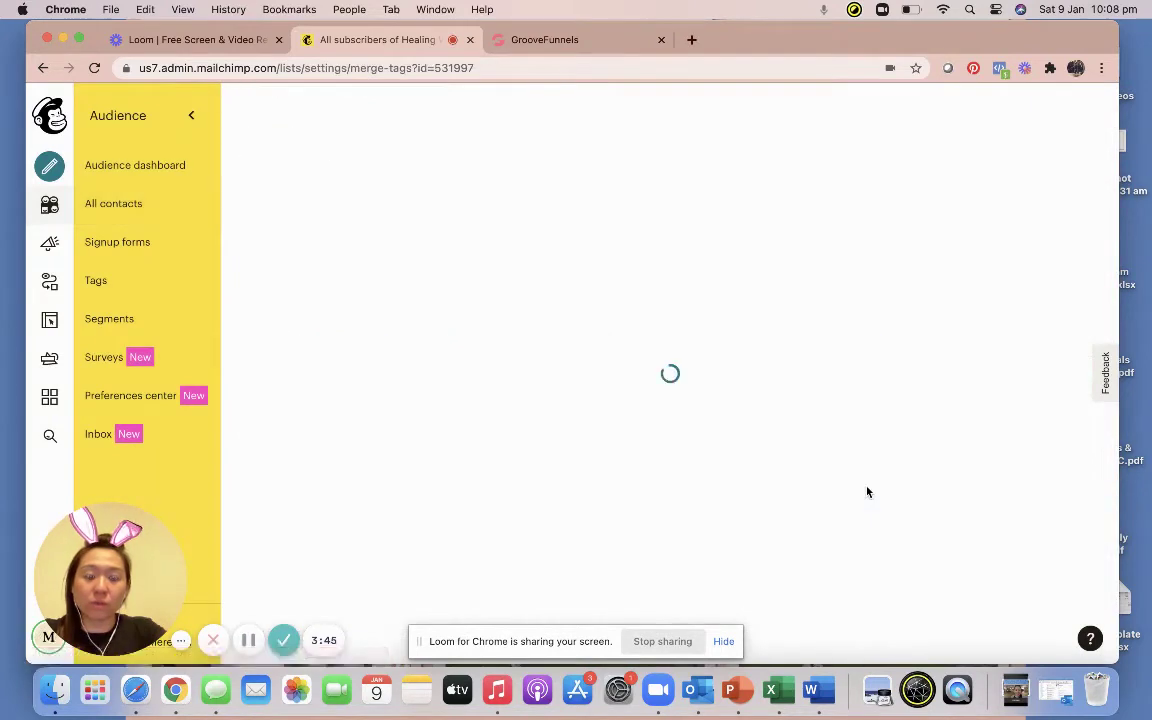
{"action": "scroll", "coordinate": [738, 476], "scroll_direction": "down", "scroll_amount": 5}
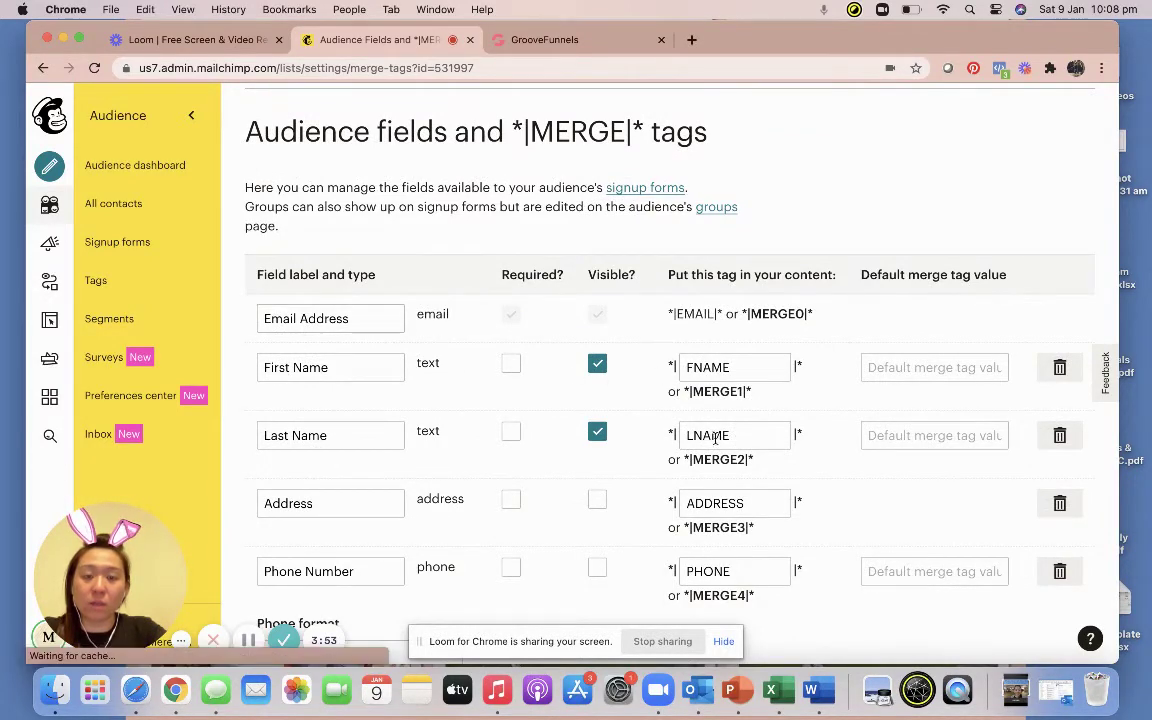
{"action": "left_click", "coordinate": [545, 40]}
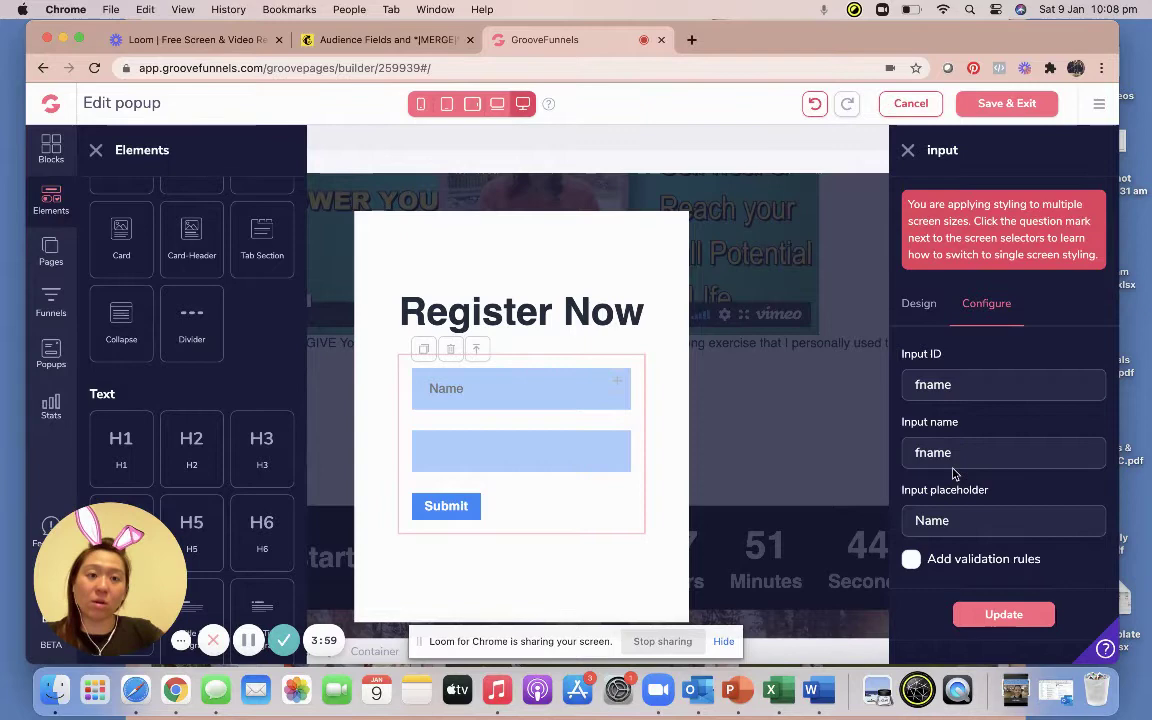
Give the second field the ID and name 'email' with placeholder 'Email'.
{"action": "left_click", "coordinate": [514, 452]}
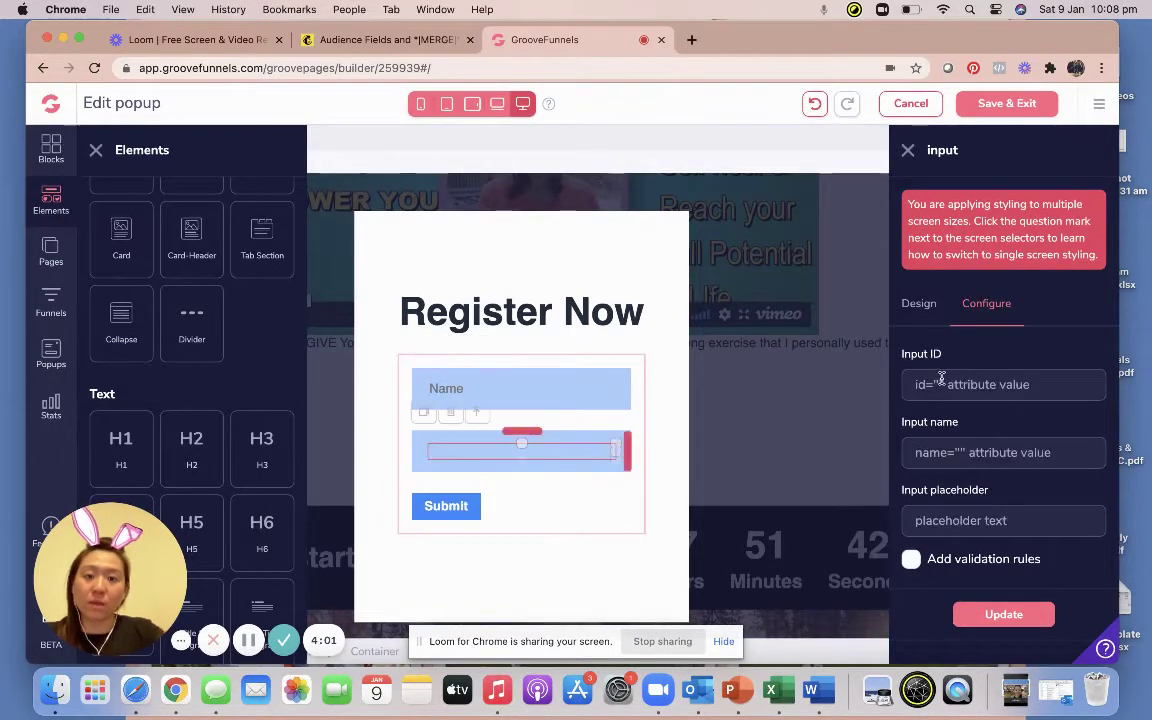
{"action": "left_click", "coordinate": [941, 378]}
{"action": "type", "text": "email"}
{"action": "key", "text": "Tab"}
{"action": "type", "text": "emai"}
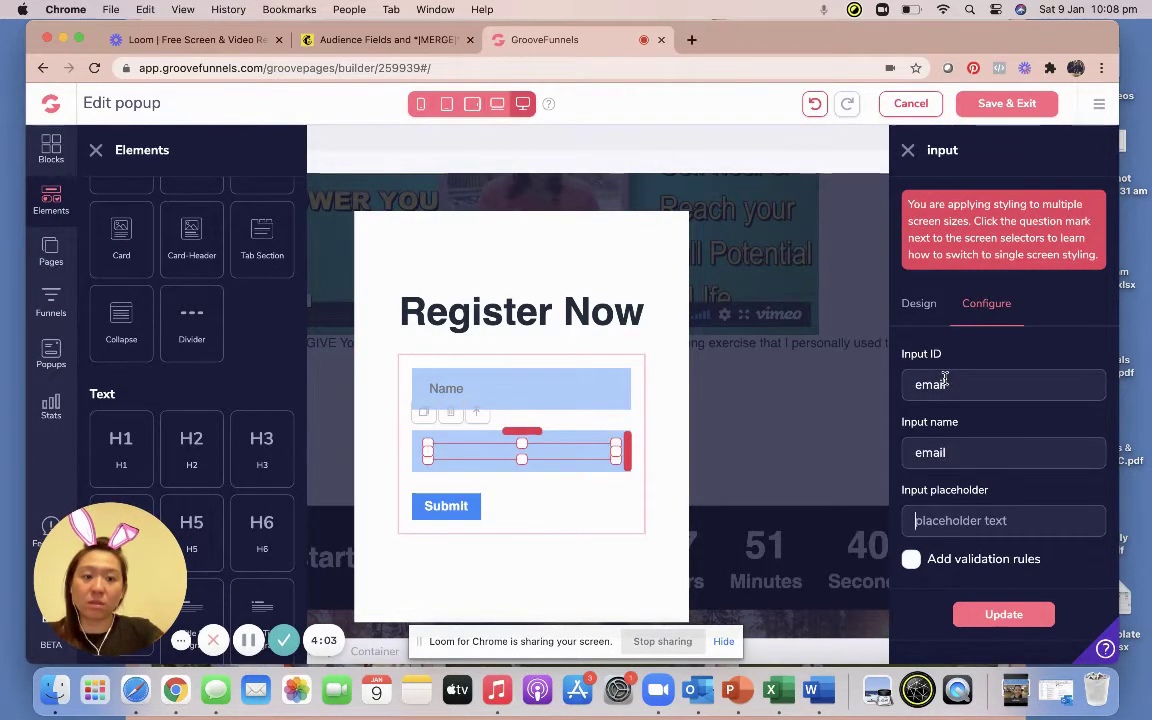
{"action": "type", "text": "Email"}
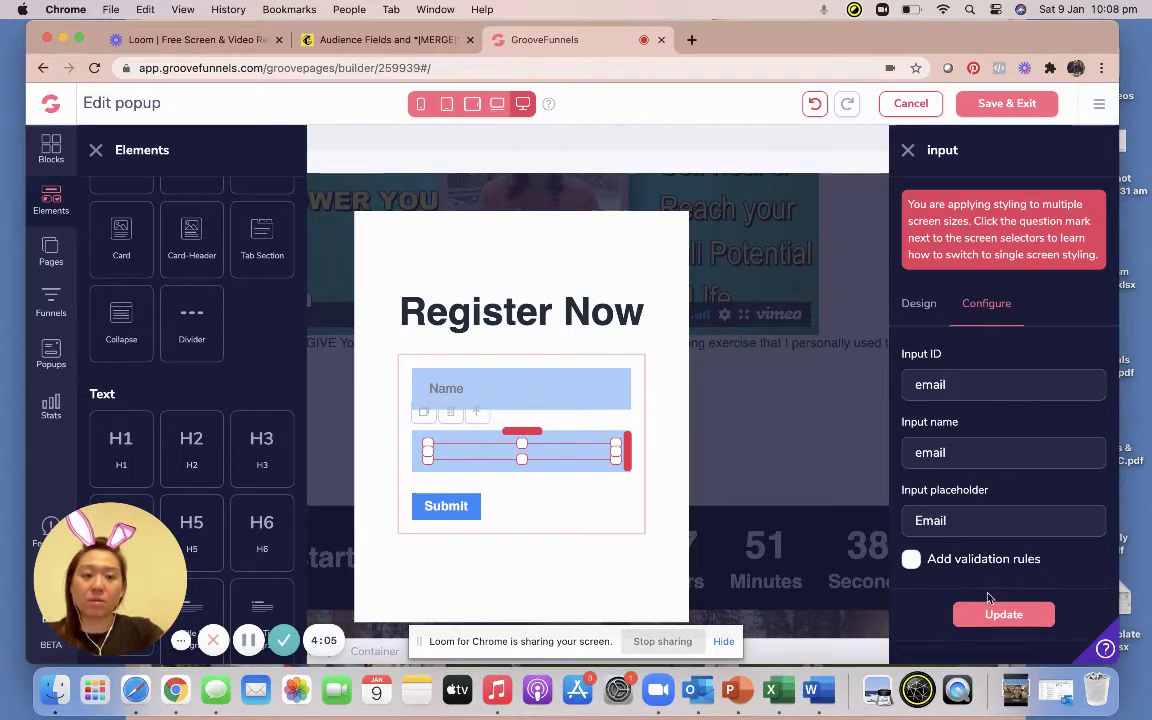
{"action": "left_click", "coordinate": [986, 615]}
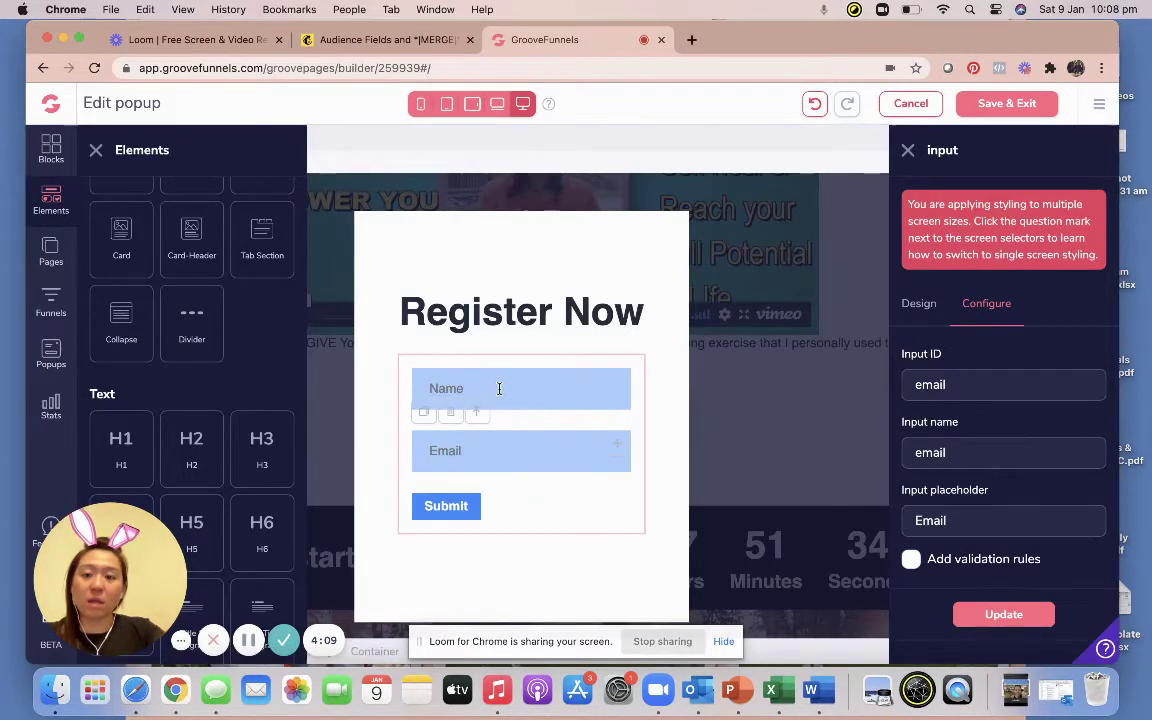
Correct the Name field's input name to fname and re-enter the Email field's ID.
{"action": "left_click", "coordinate": [499, 388]}
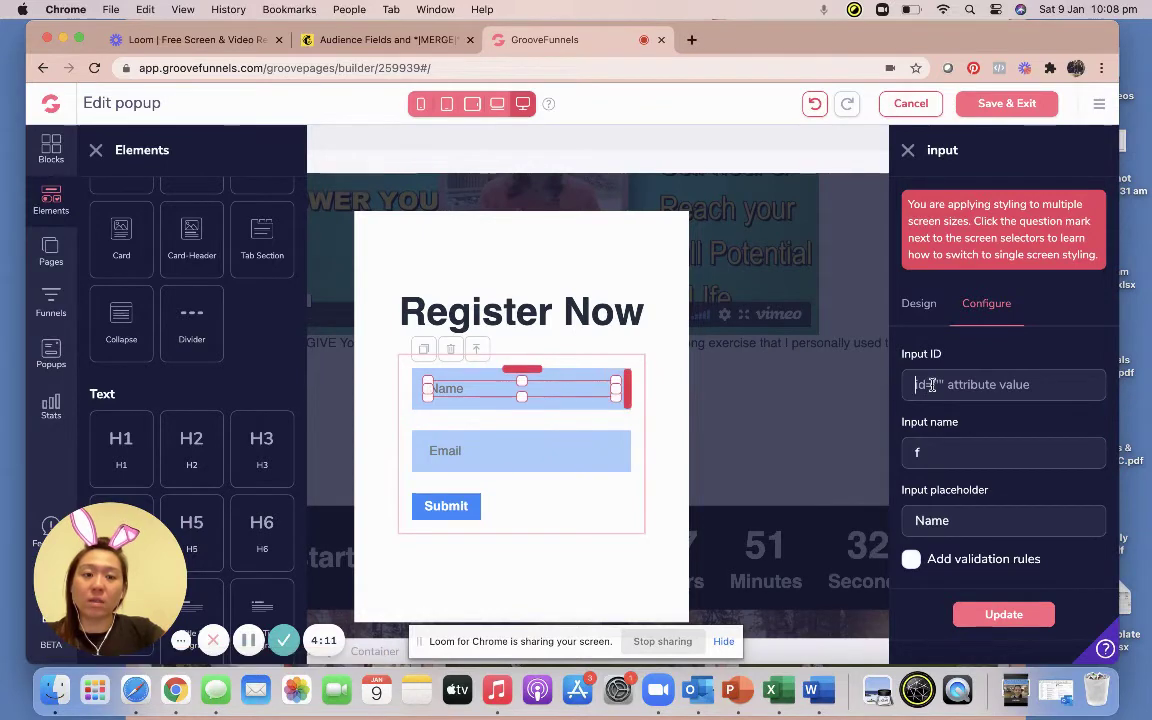
{"action": "type", "text": "fname"}
{"action": "key", "text": "Tab"}
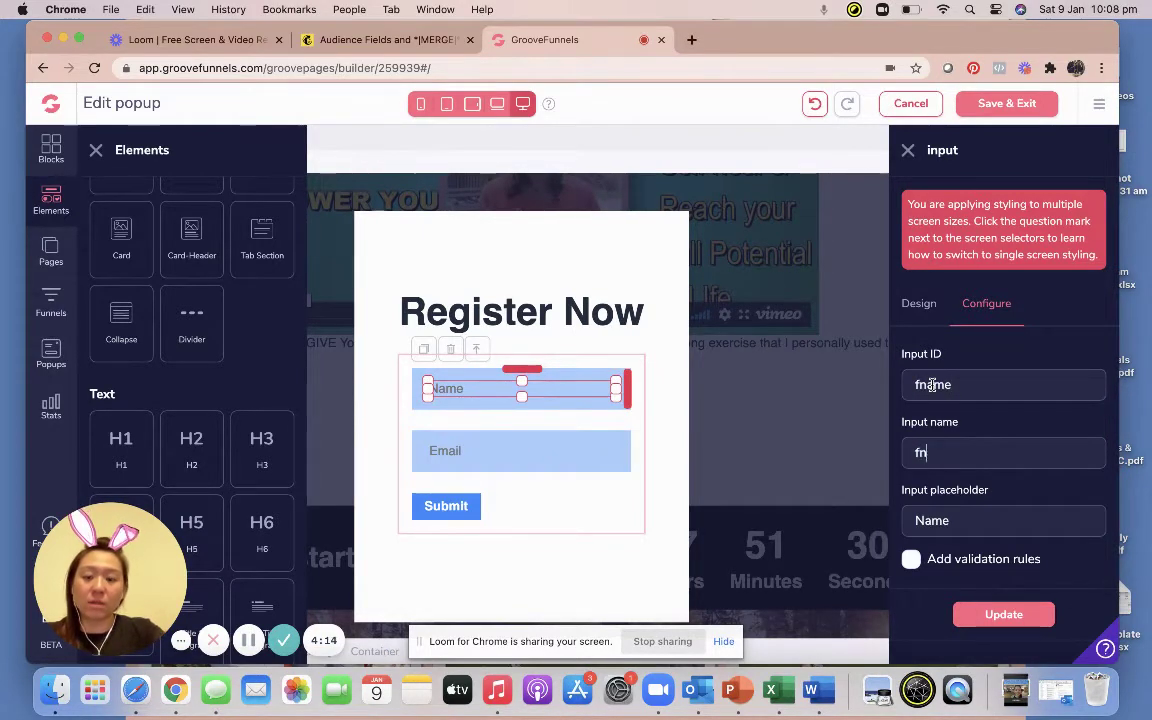
{"action": "left_click", "coordinate": [985, 614]}
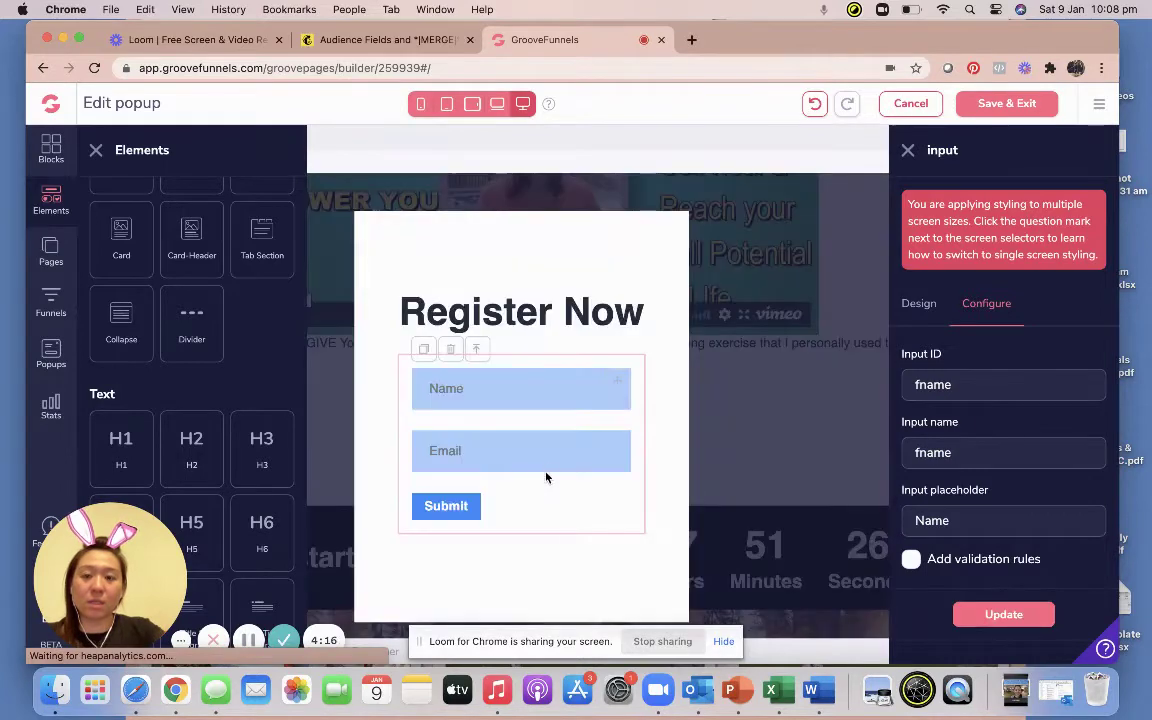
{"action": "left_click", "coordinate": [549, 466]}
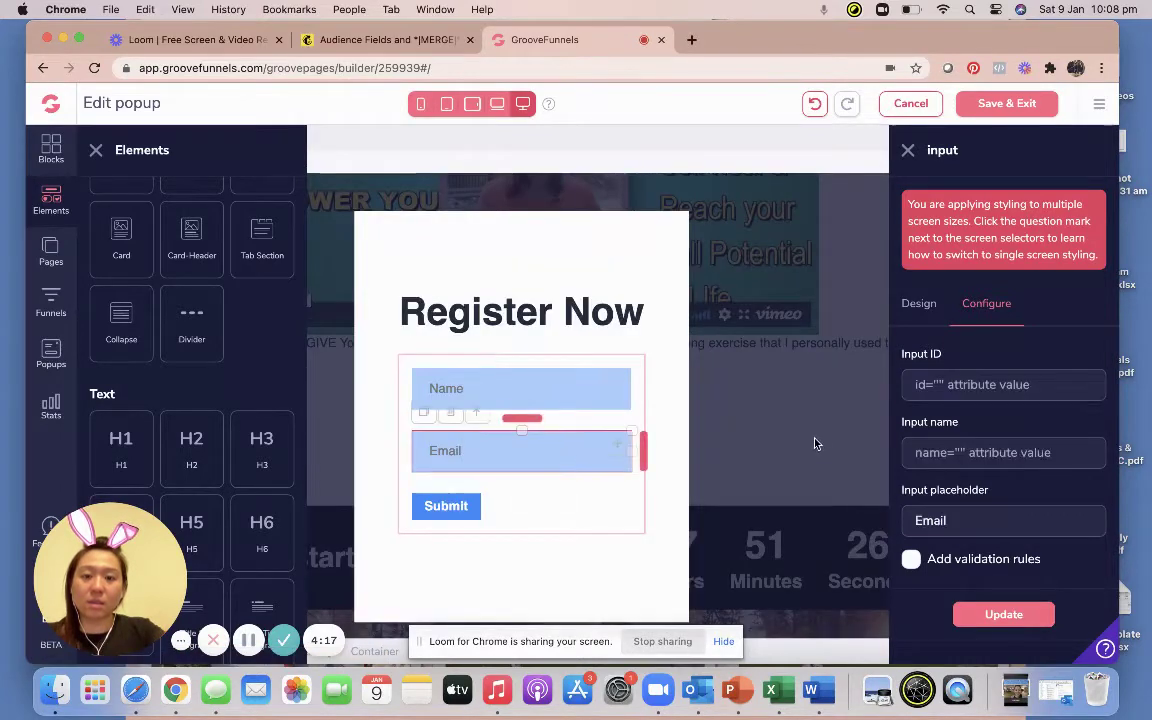
{"action": "left_click", "coordinate": [929, 384]}
{"action": "type", "text": "em"}
{"action": "type", "text": "email"}
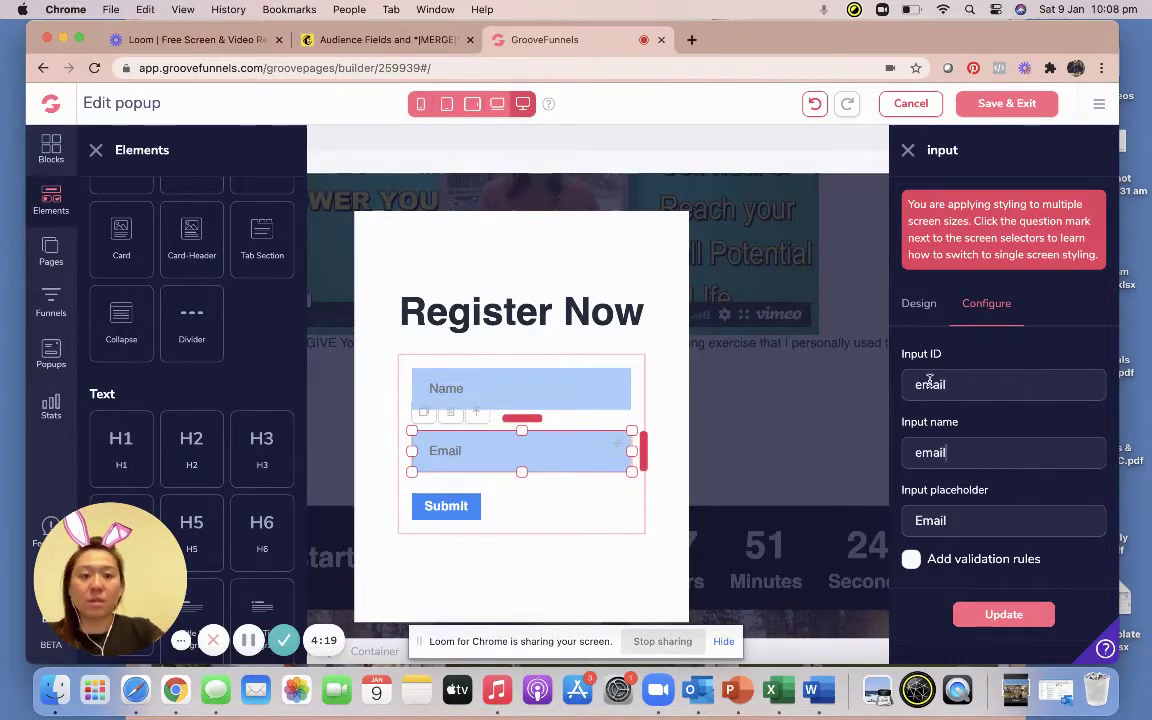
{"action": "left_click", "coordinate": [964, 612]}
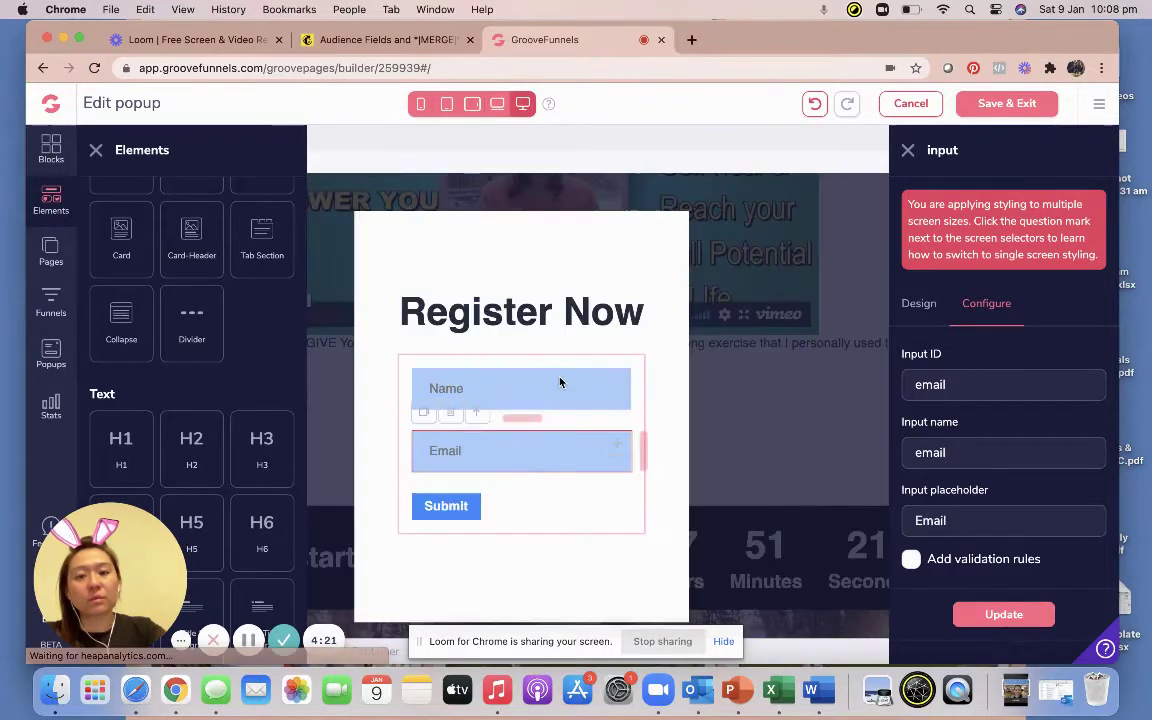
Reapply ID 'fname' to the Name field and 'email' to the Email field, then verify both.
{"action": "left_click", "coordinate": [560, 383]}
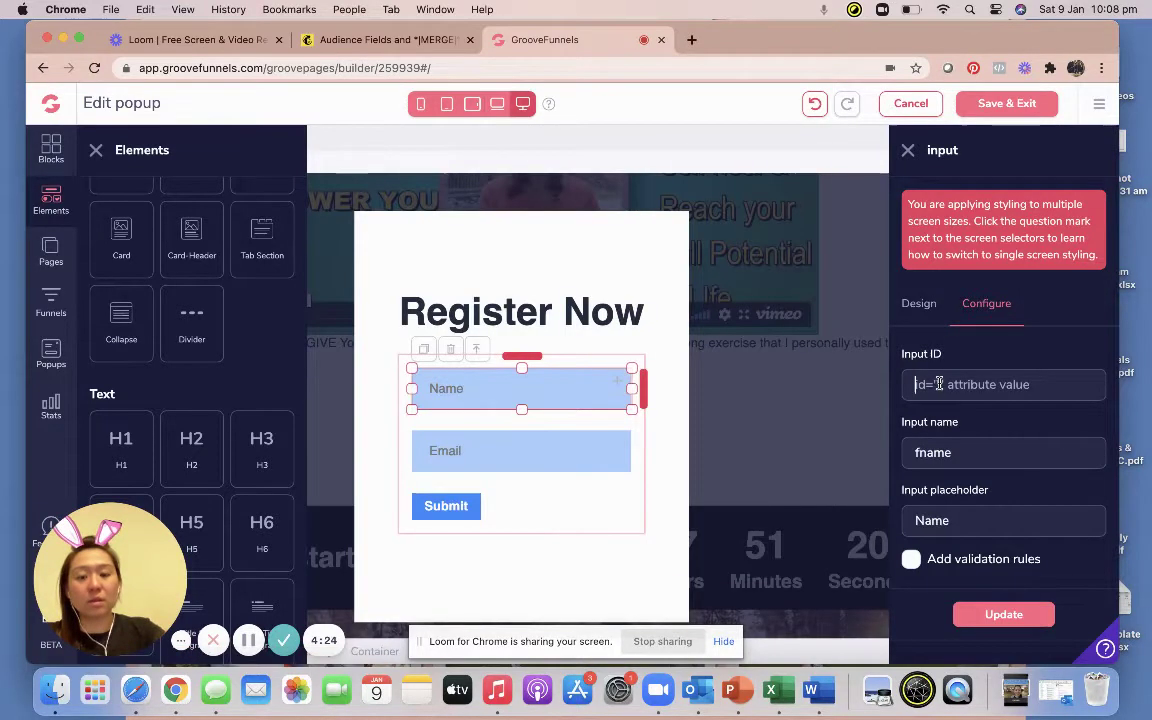
{"action": "type", "text": "fname"}
{"action": "left_click", "coordinate": [975, 613]}
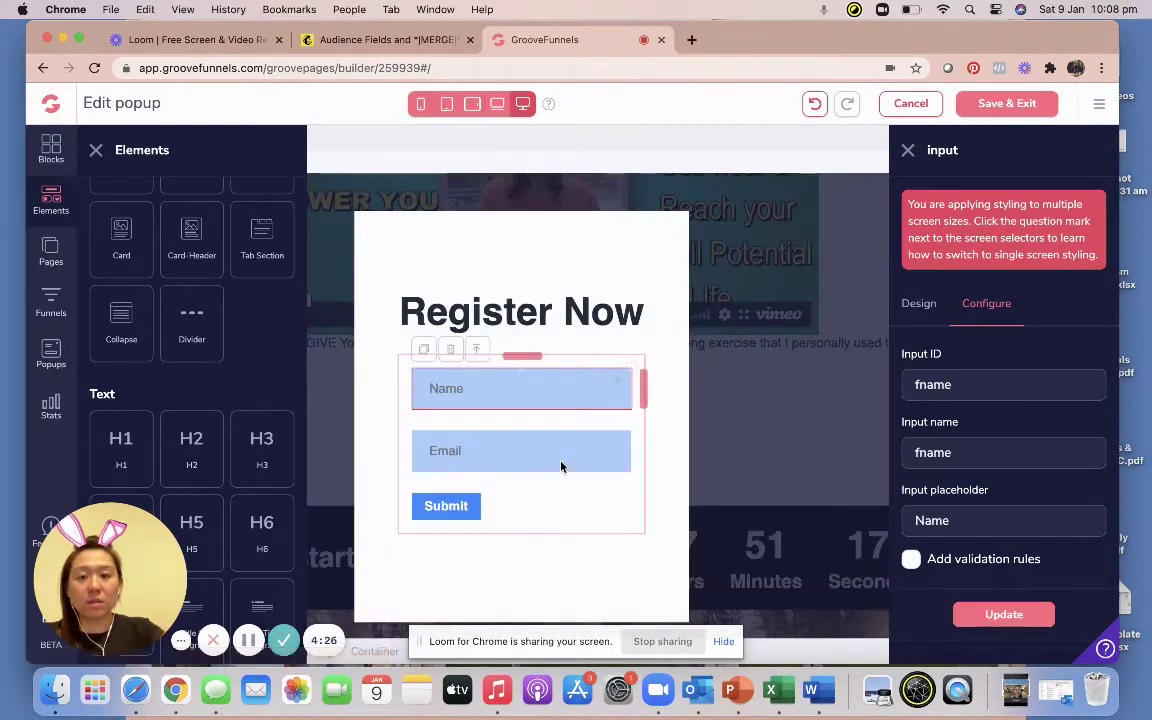
{"action": "left_click", "coordinate": [562, 453]}
{"action": "left_click", "coordinate": [921, 385]}
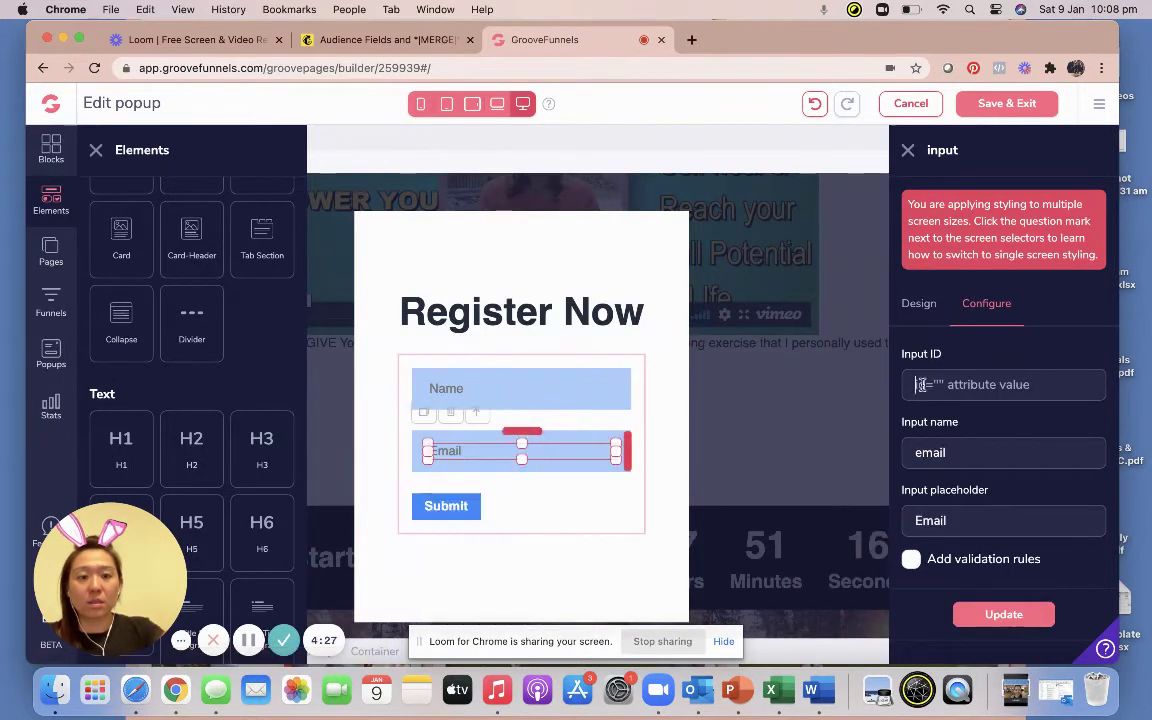
{"action": "type", "text": "email"}
{"action": "left_click", "coordinate": [985, 614]}
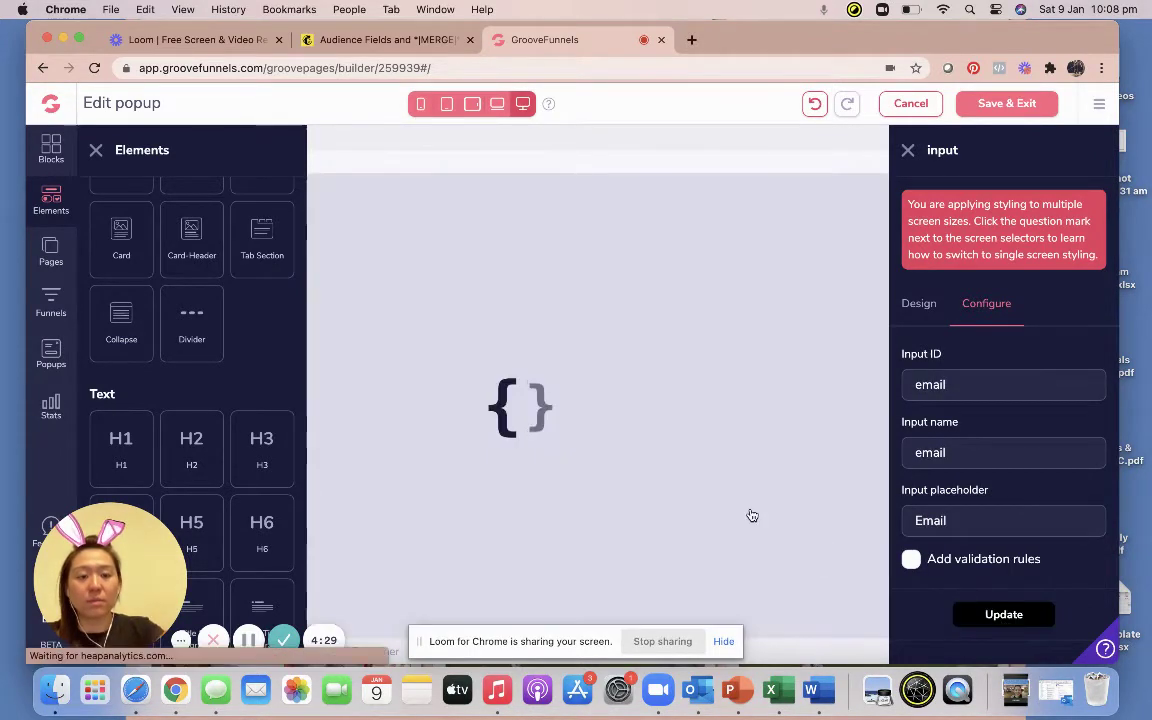
{"action": "left_click", "coordinate": [533, 391]}
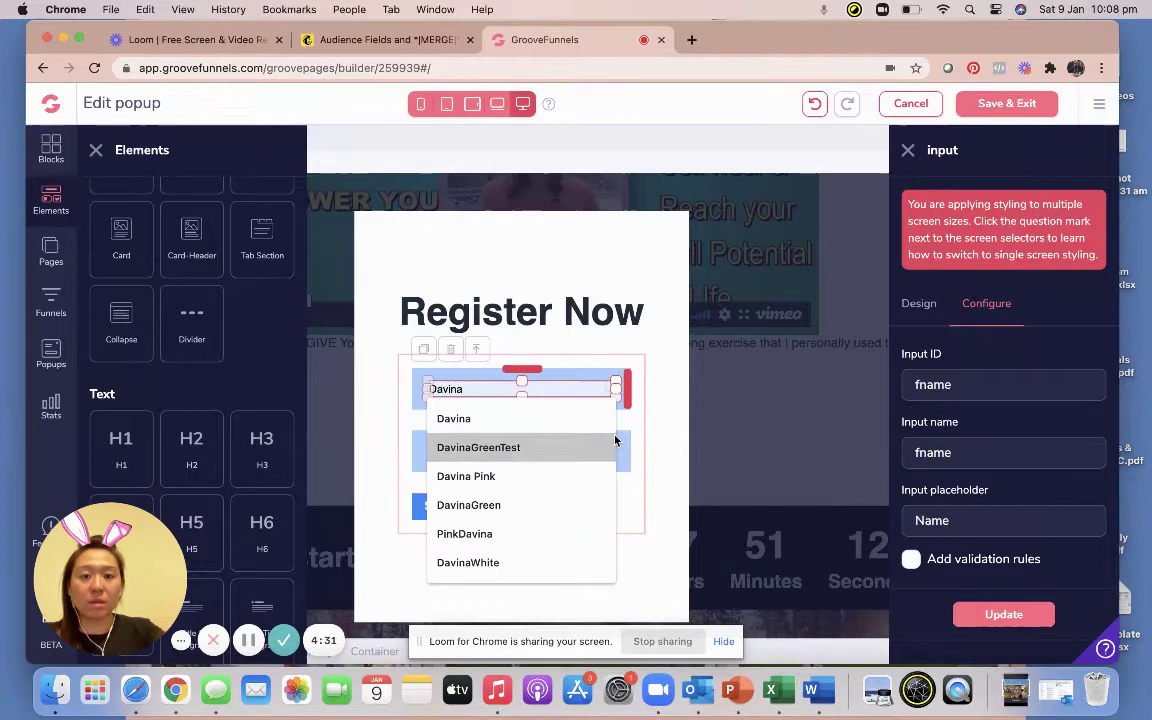
{"action": "left_click", "coordinate": [480, 450]}
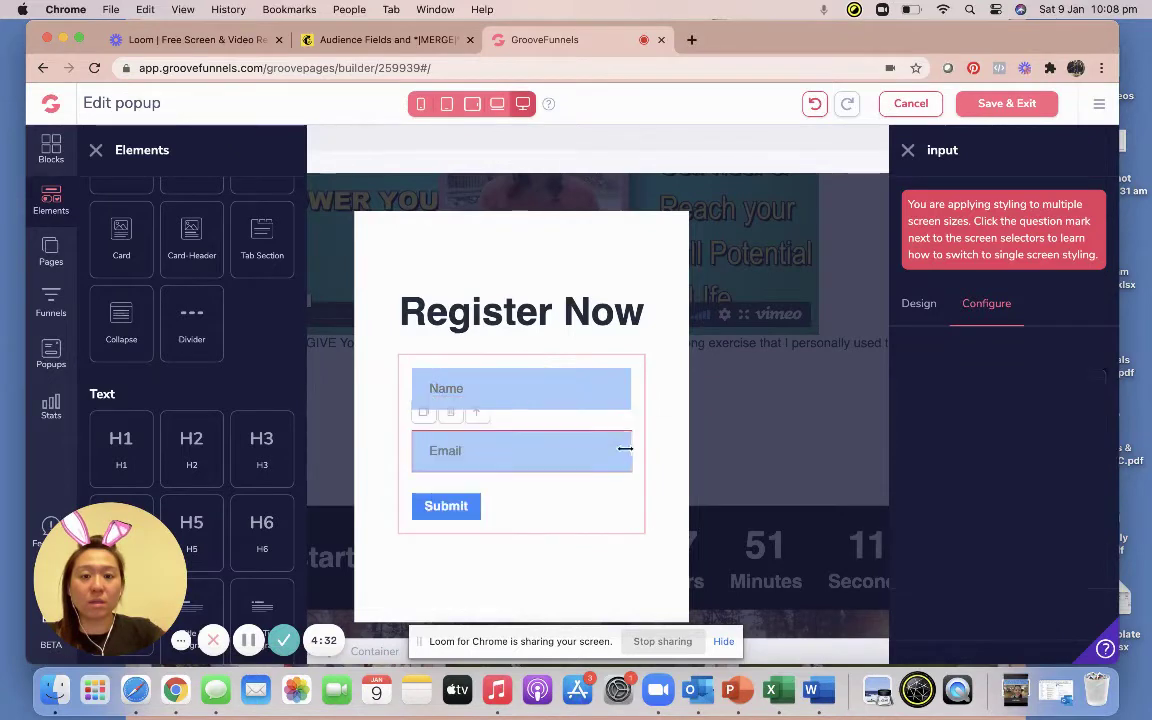
Change the popup's submit button label to 'Register Now', then save and exit the popup editor.
{"action": "left_click", "coordinate": [466, 514]}
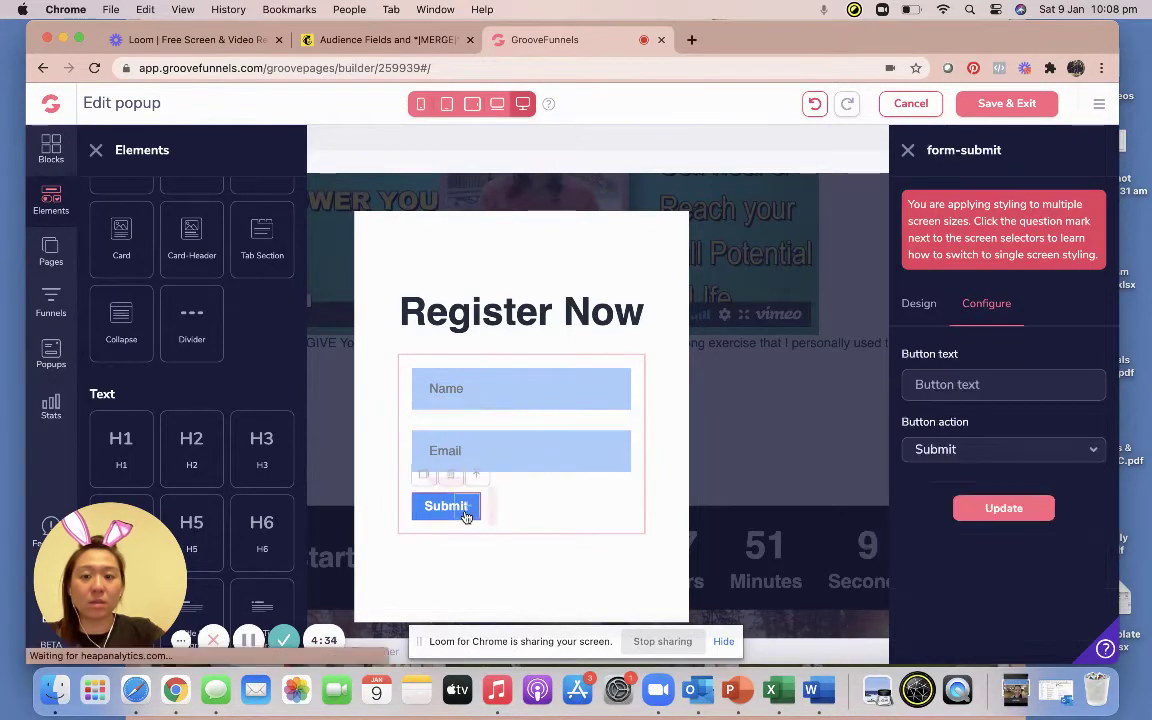
{"action": "left_click", "coordinate": [949, 384]}
{"action": "type", "text": "Register Now"}
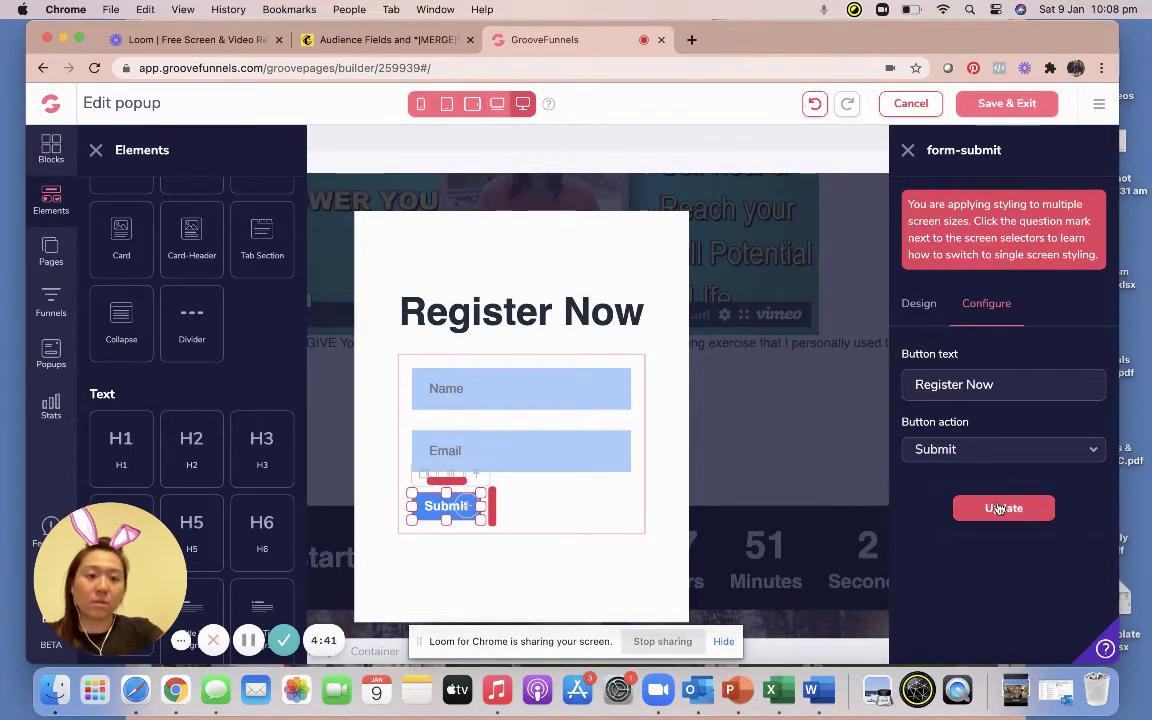
{"action": "left_click", "coordinate": [1003, 508]}
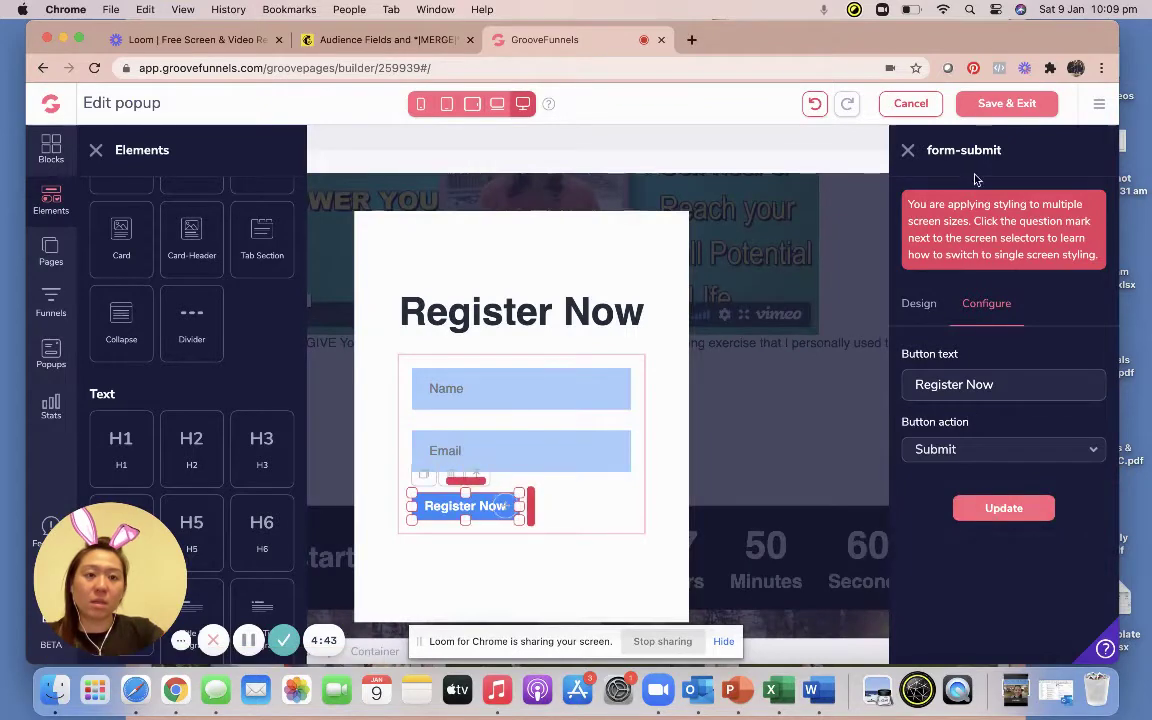
{"action": "left_click", "coordinate": [990, 104]}
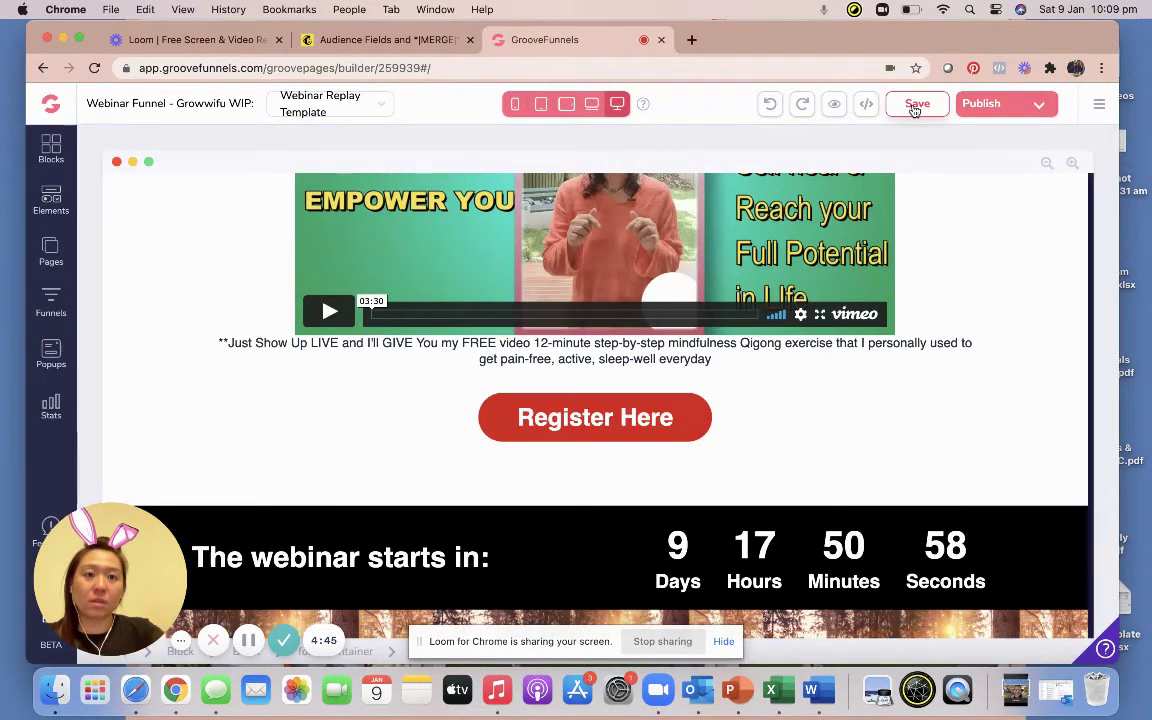
Save the webinar page, retrying after the Invalid data error, and open its Template Settings.
{"action": "left_click", "coordinate": [914, 106]}
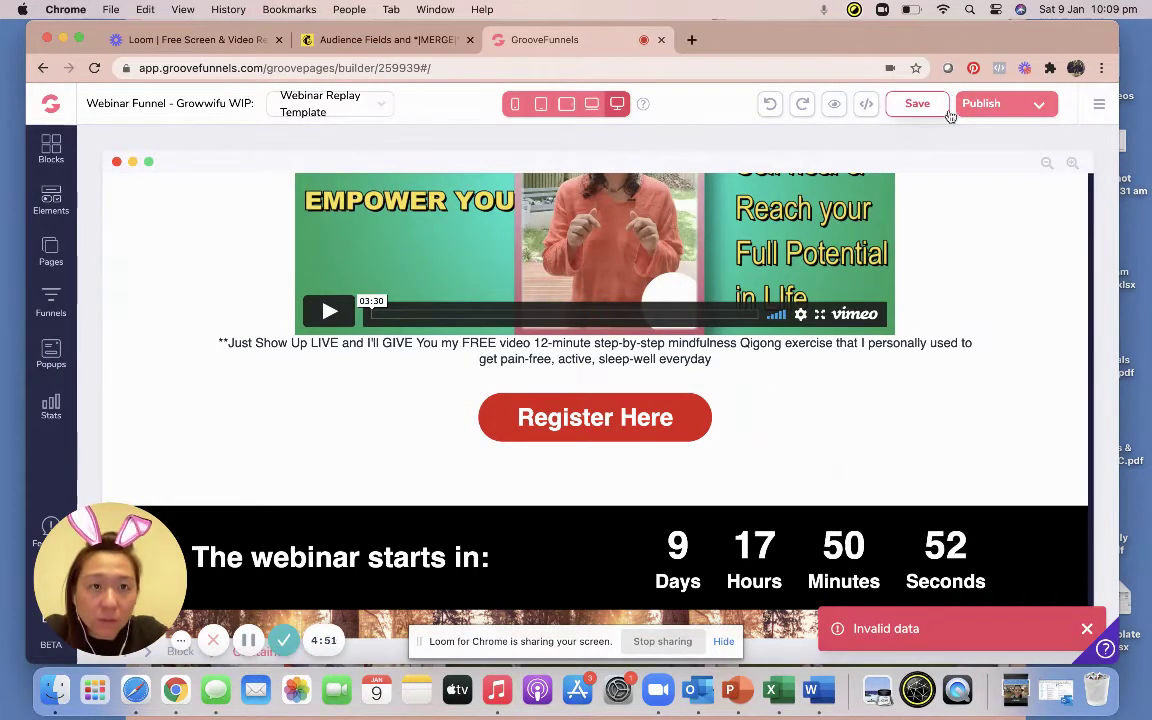
{"action": "left_click", "coordinate": [936, 112]}
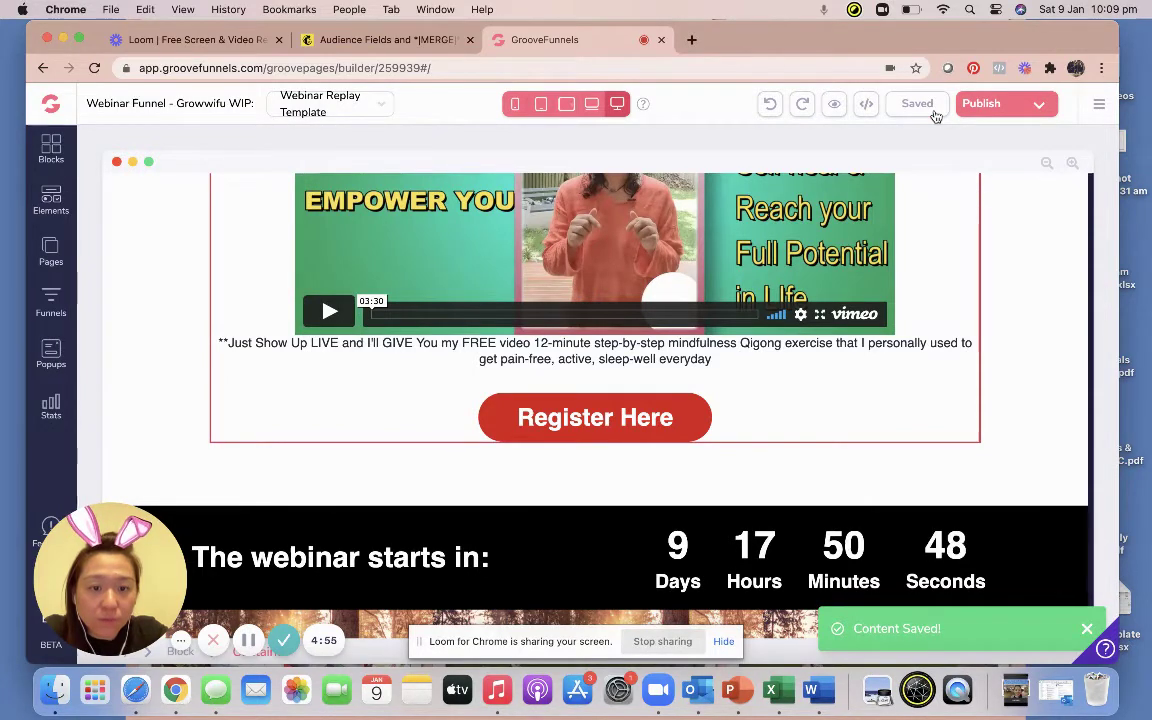
{"action": "left_click", "coordinate": [1005, 114]}
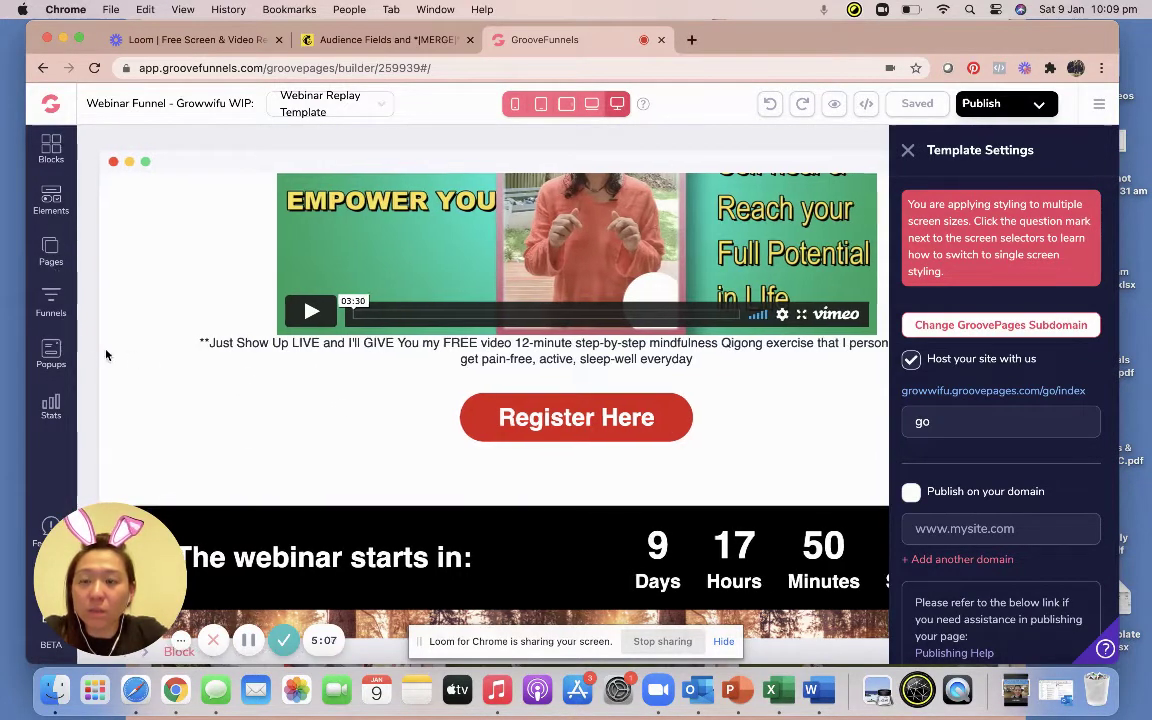
{"action": "left_click", "coordinate": [55, 351]}
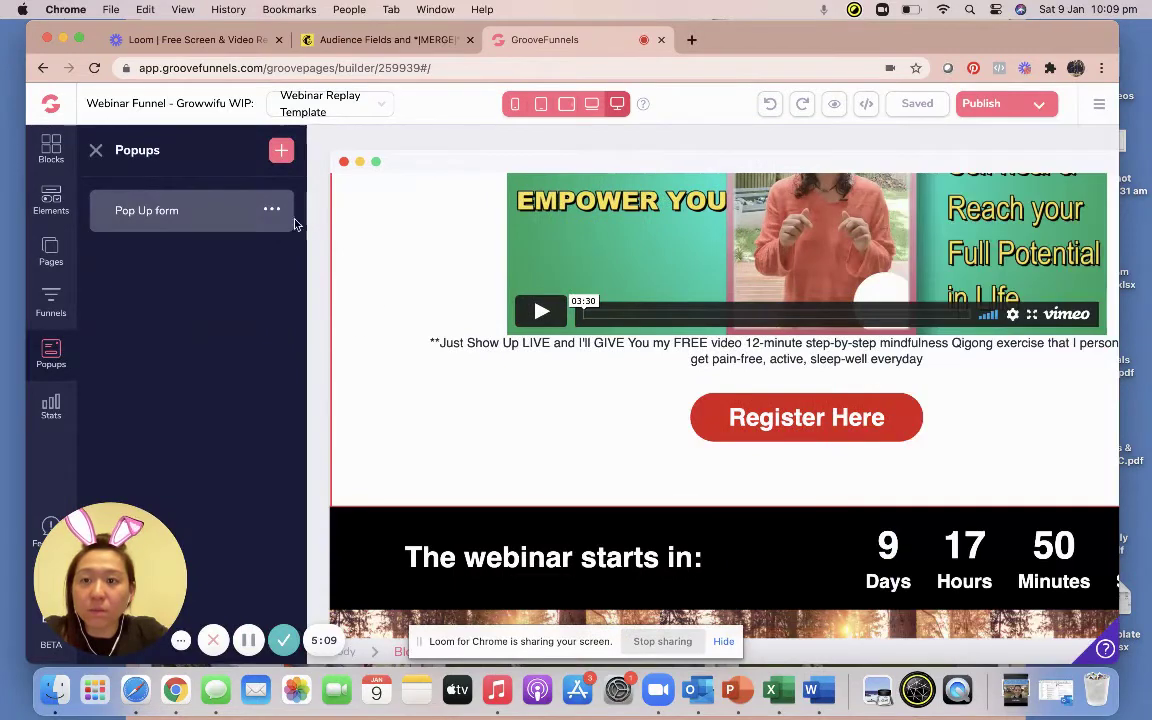
{"action": "left_click", "coordinate": [112, 252]}
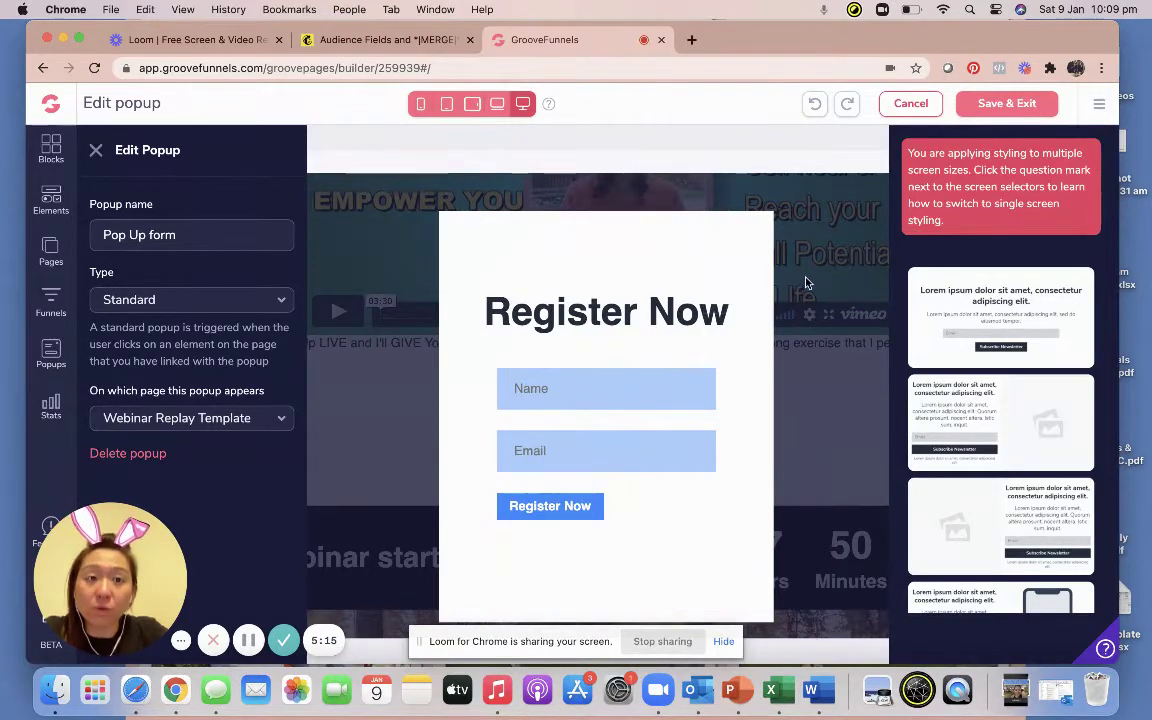
{"action": "left_click", "coordinate": [929, 105]}
{"action": "left_click", "coordinate": [1043, 103]}
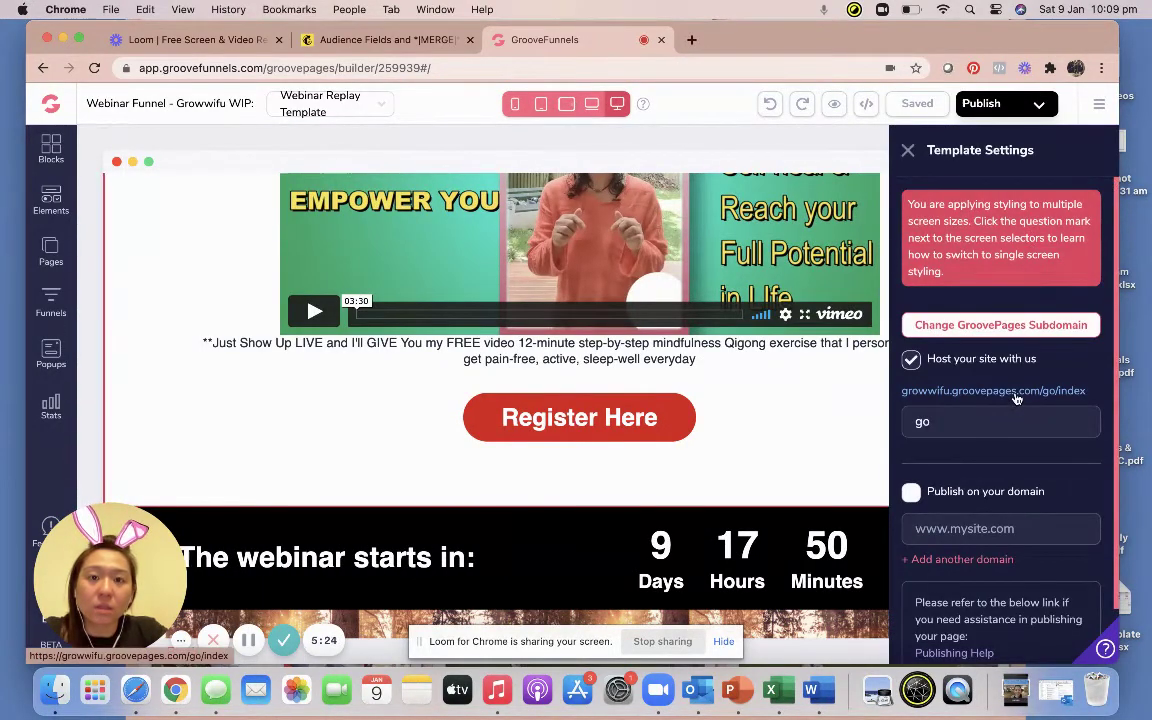
In the Pop Up form popup, set the signup form to submit to the Mailchimp audience list.
{"action": "left_click", "coordinate": [51, 350]}
{"action": "left_click", "coordinate": [270, 213]}
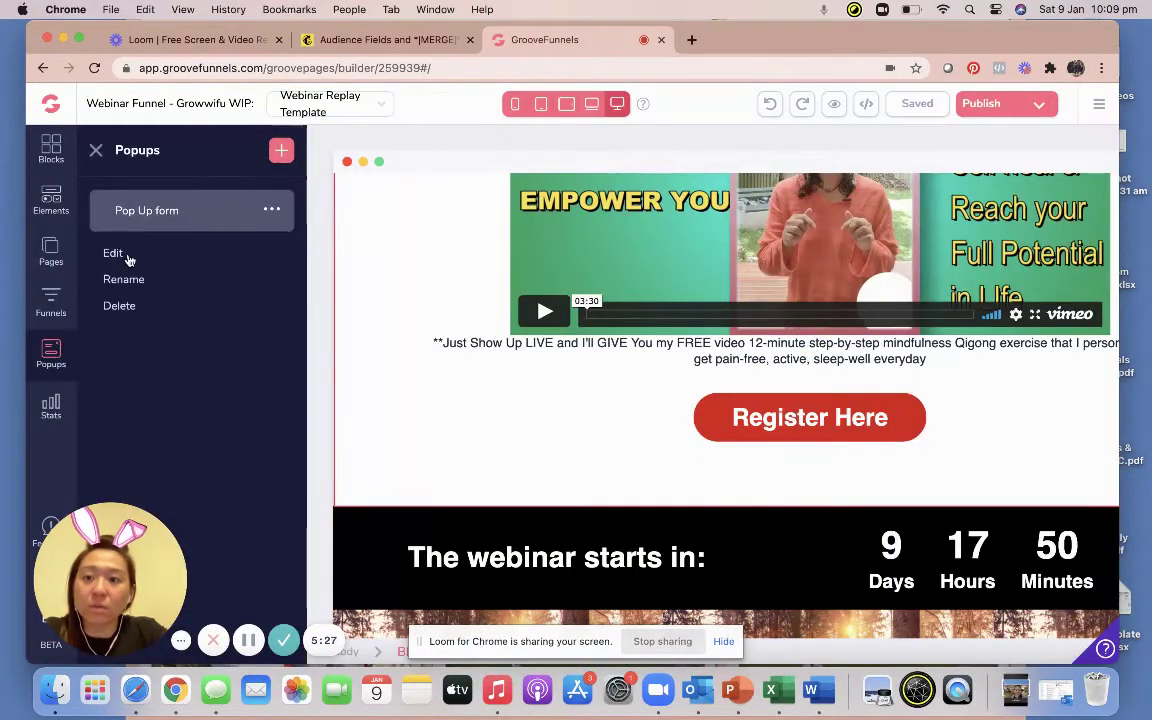
{"action": "left_click", "coordinate": [113, 254]}
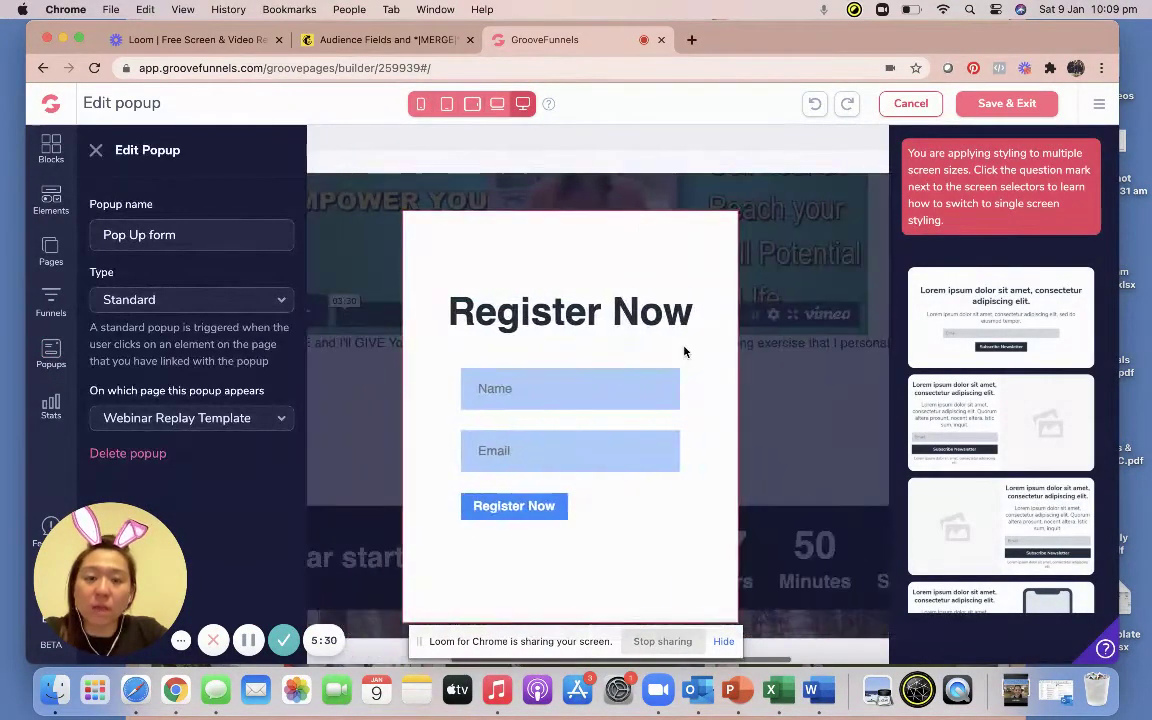
{"action": "left_click", "coordinate": [583, 366]}
{"action": "left_click", "coordinate": [987, 320]}
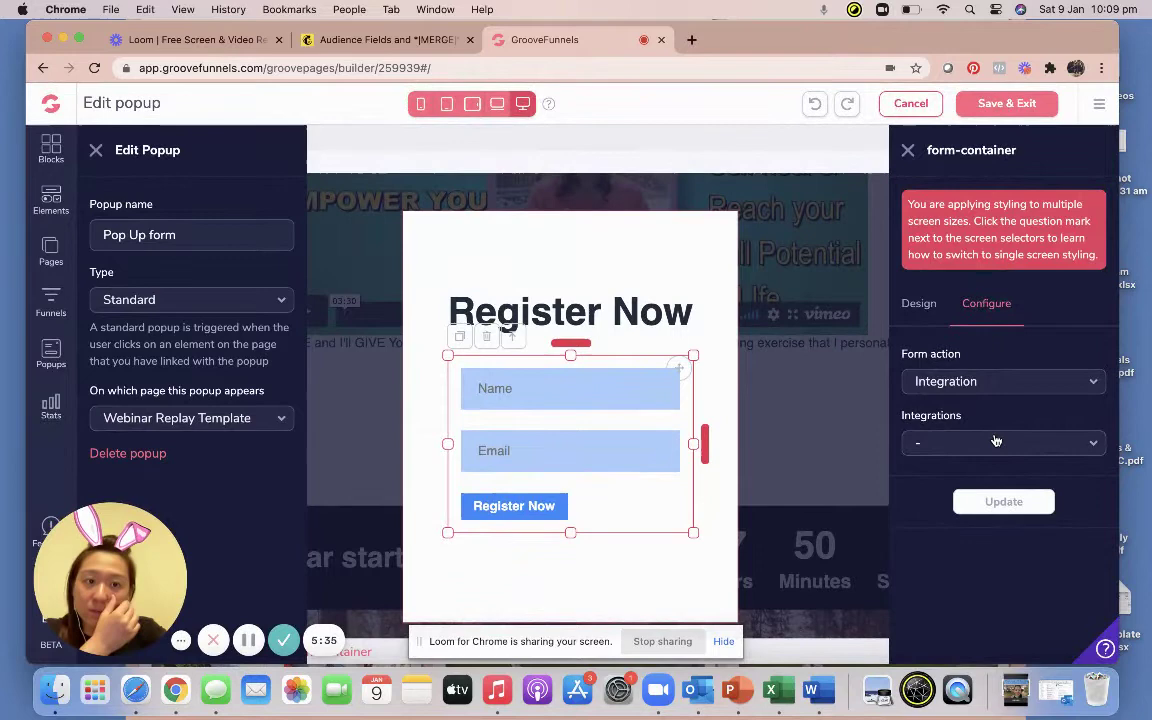
{"action": "left_click", "coordinate": [995, 441]}
{"action": "left_click", "coordinate": [970, 466]}
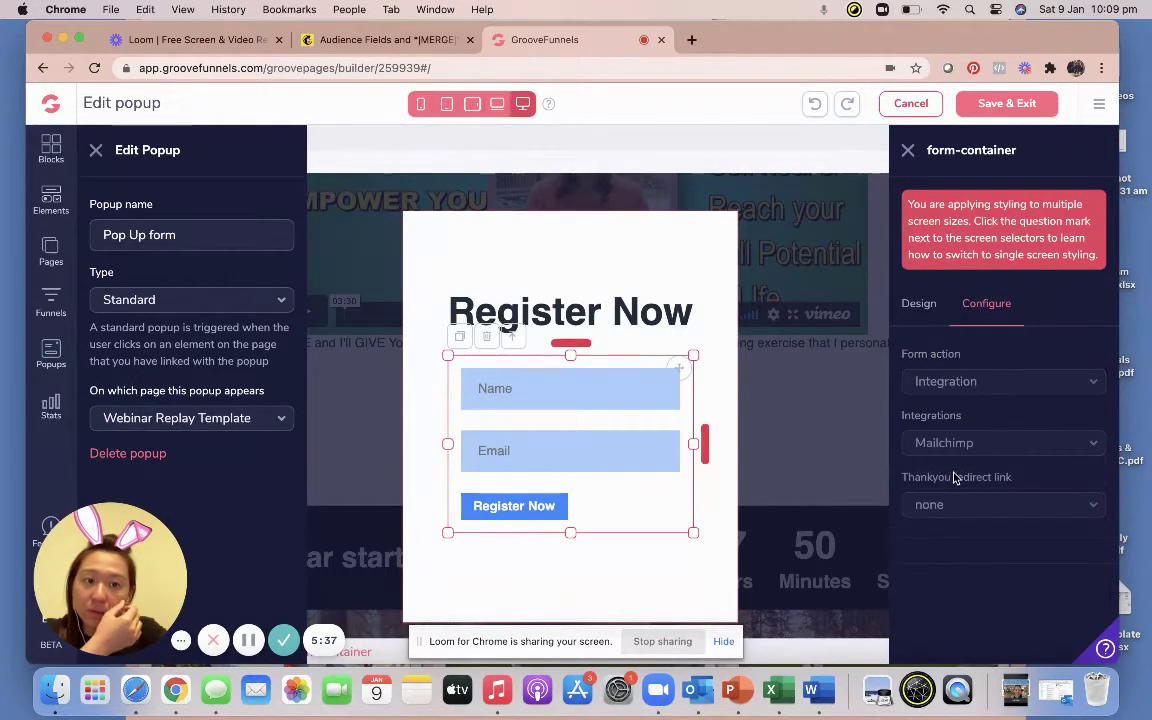
{"action": "left_click", "coordinate": [955, 506]}
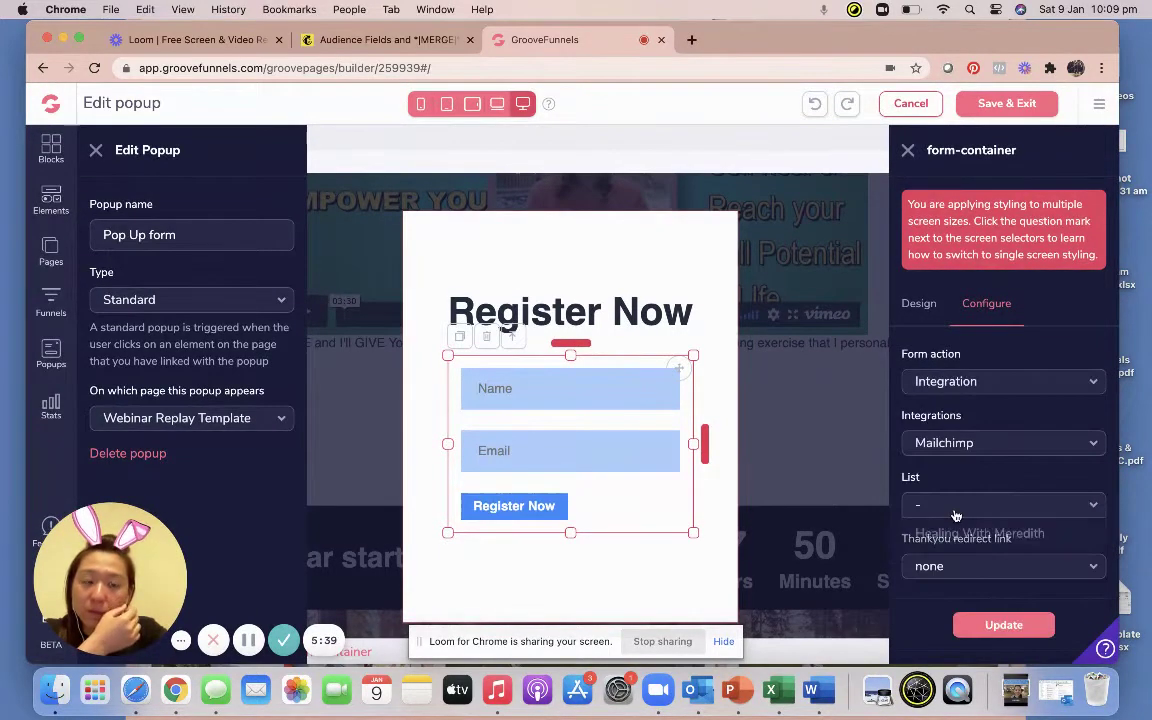
{"action": "left_click", "coordinate": [952, 535]}
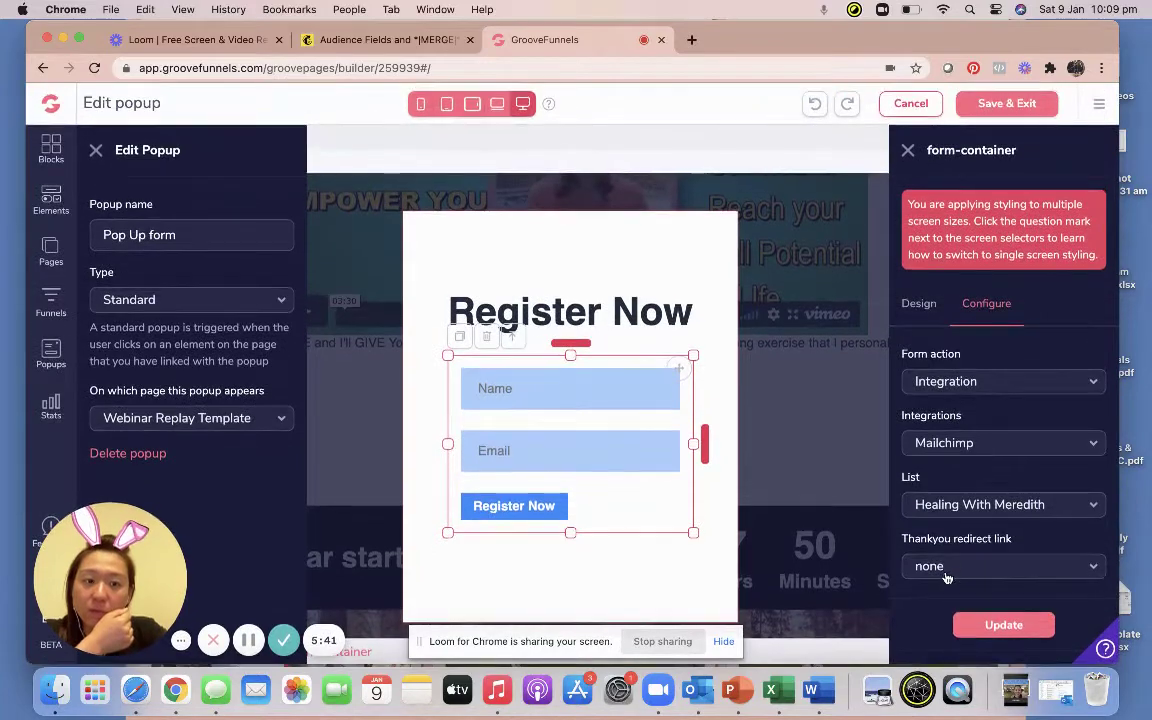
Redirect form signups to the Thank you page, apply the settings, and save the popup.
{"action": "left_click", "coordinate": [946, 578]}
{"action": "left_click", "coordinate": [930, 550]}
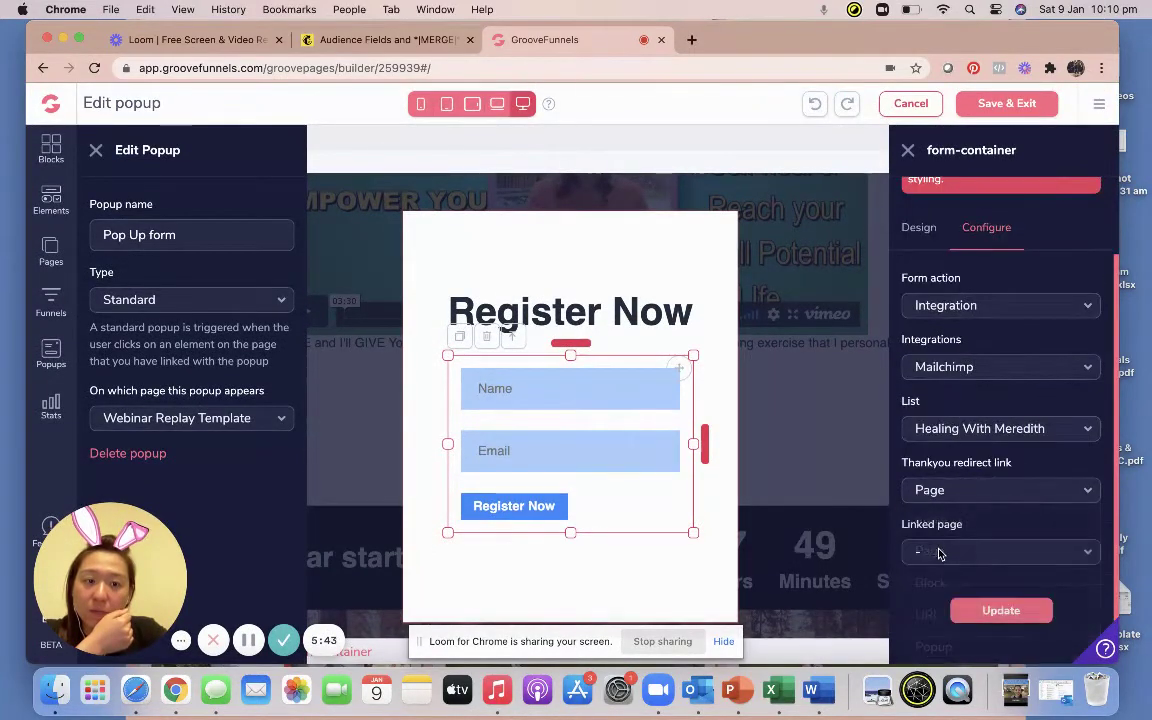
{"action": "left_click", "coordinate": [933, 578]}
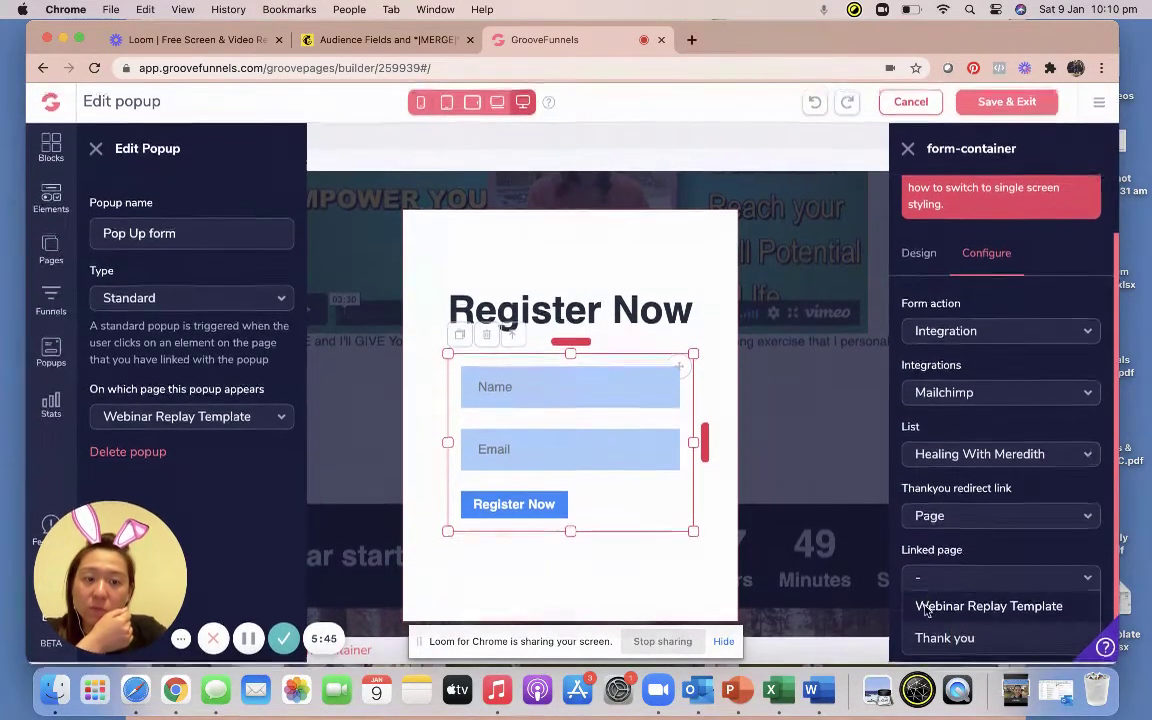
{"action": "left_click", "coordinate": [925, 638]}
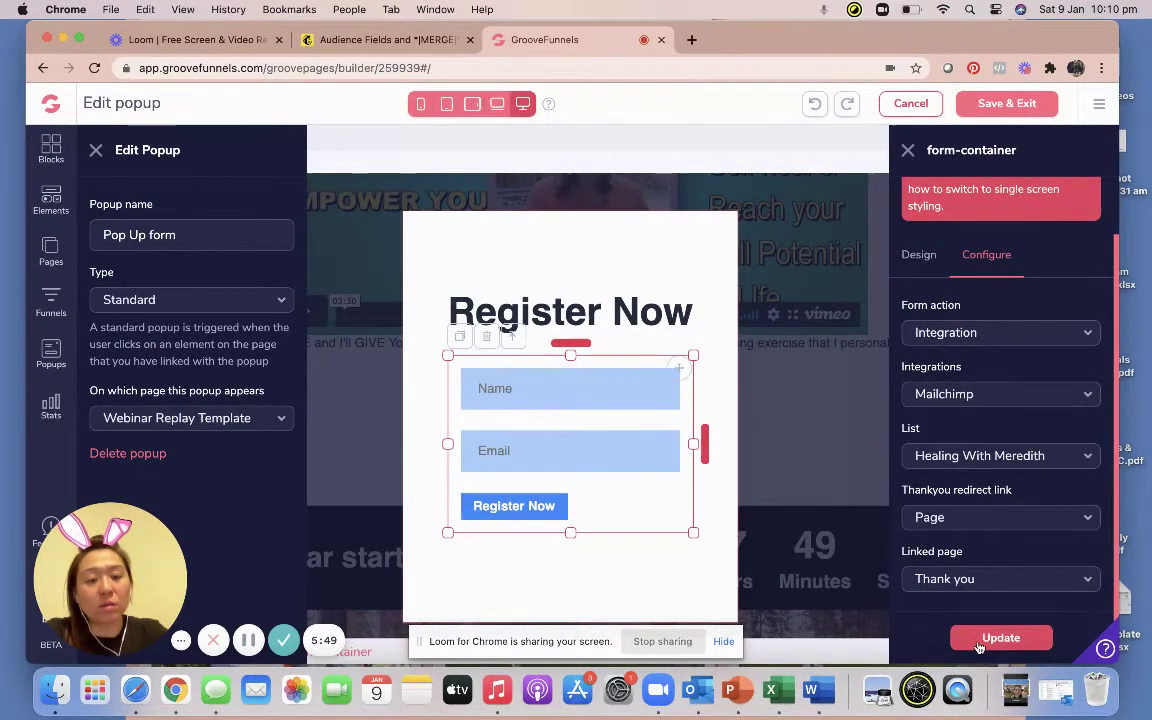
{"action": "left_click", "coordinate": [999, 638]}
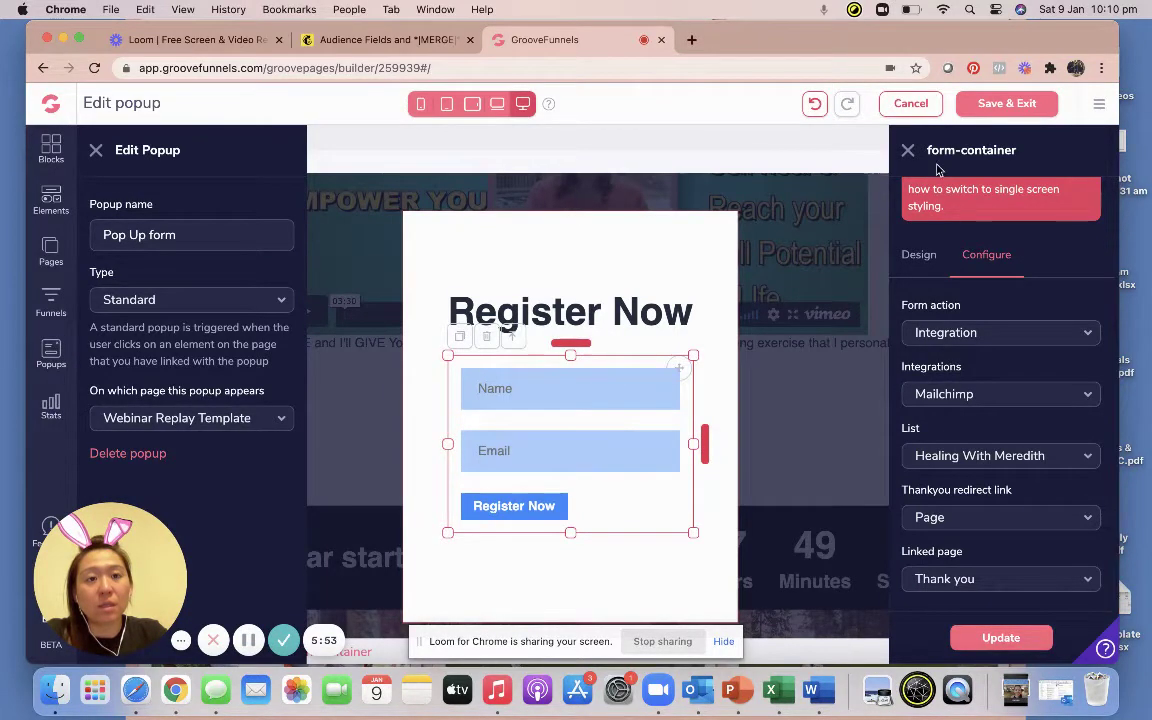
{"action": "left_click", "coordinate": [1005, 104]}
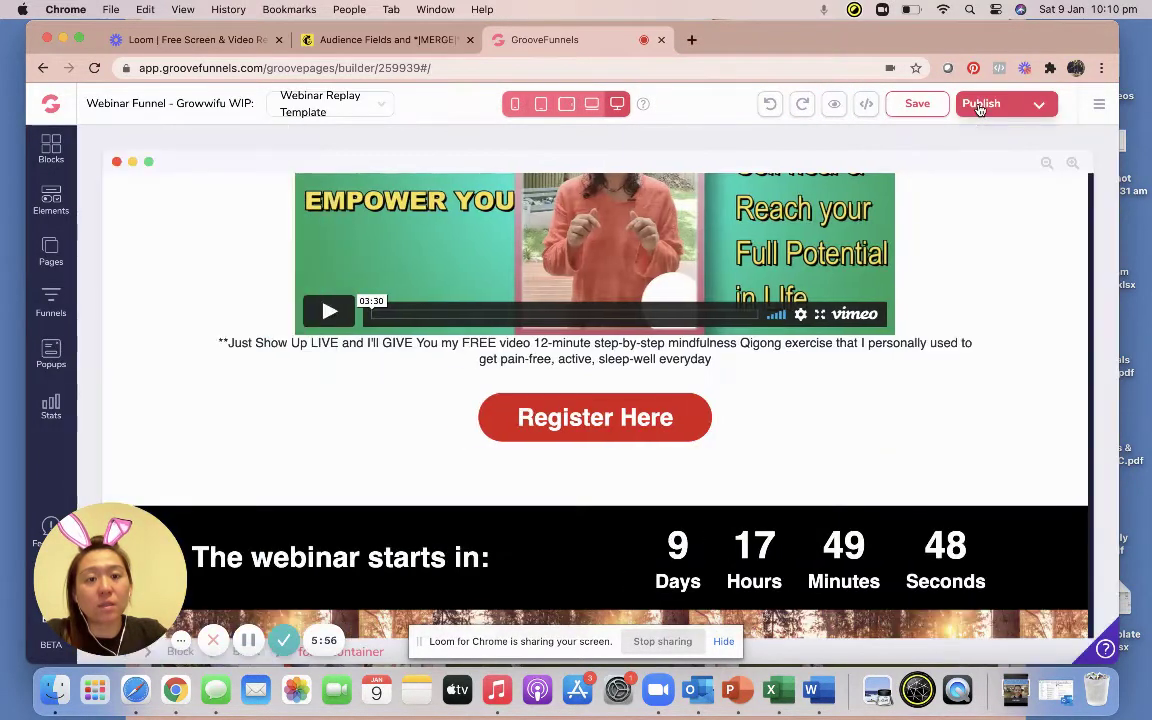
Save the webinar page and publish it to the GroovePages subdomain from Template Settings.
{"action": "left_click", "coordinate": [917, 104]}
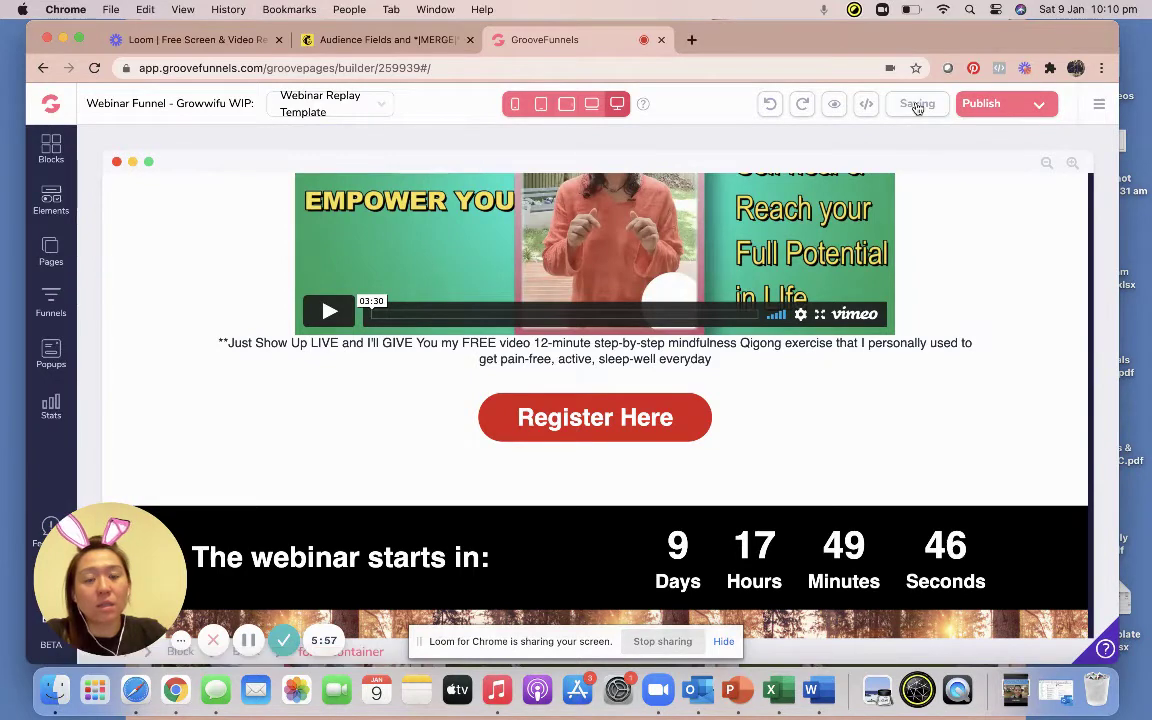
{"action": "left_click", "coordinate": [981, 104]}
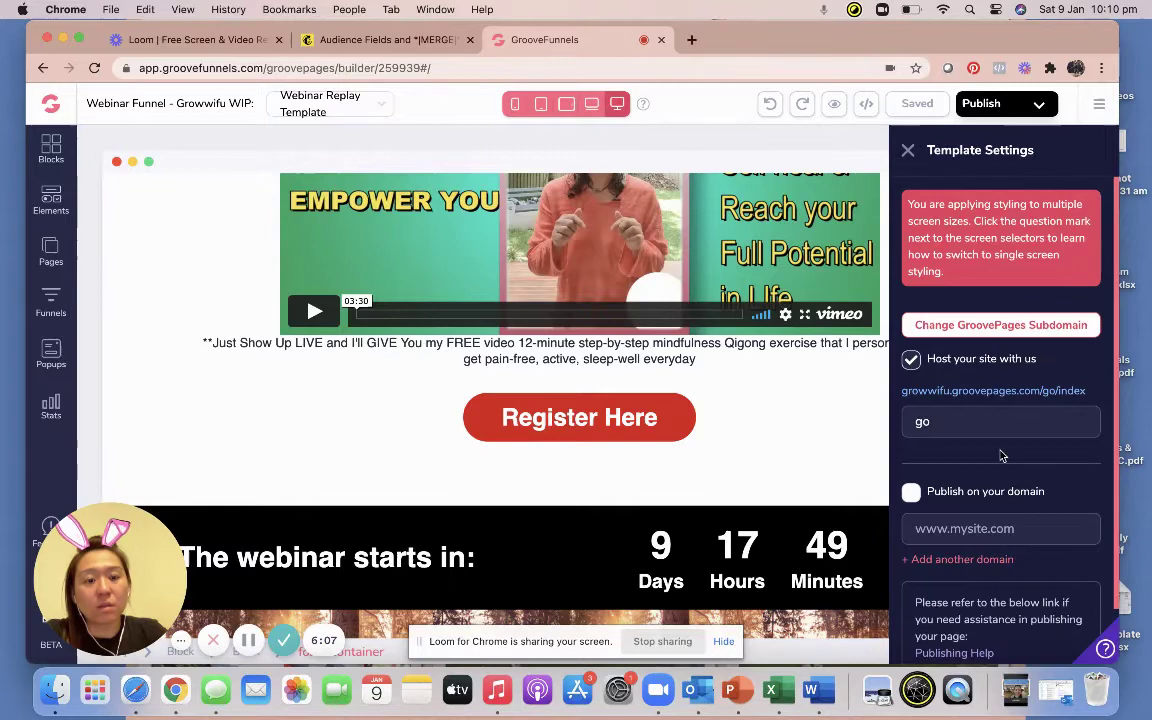
{"action": "scroll", "coordinate": [1000, 450], "scroll_direction": "down", "scroll_amount": 2}
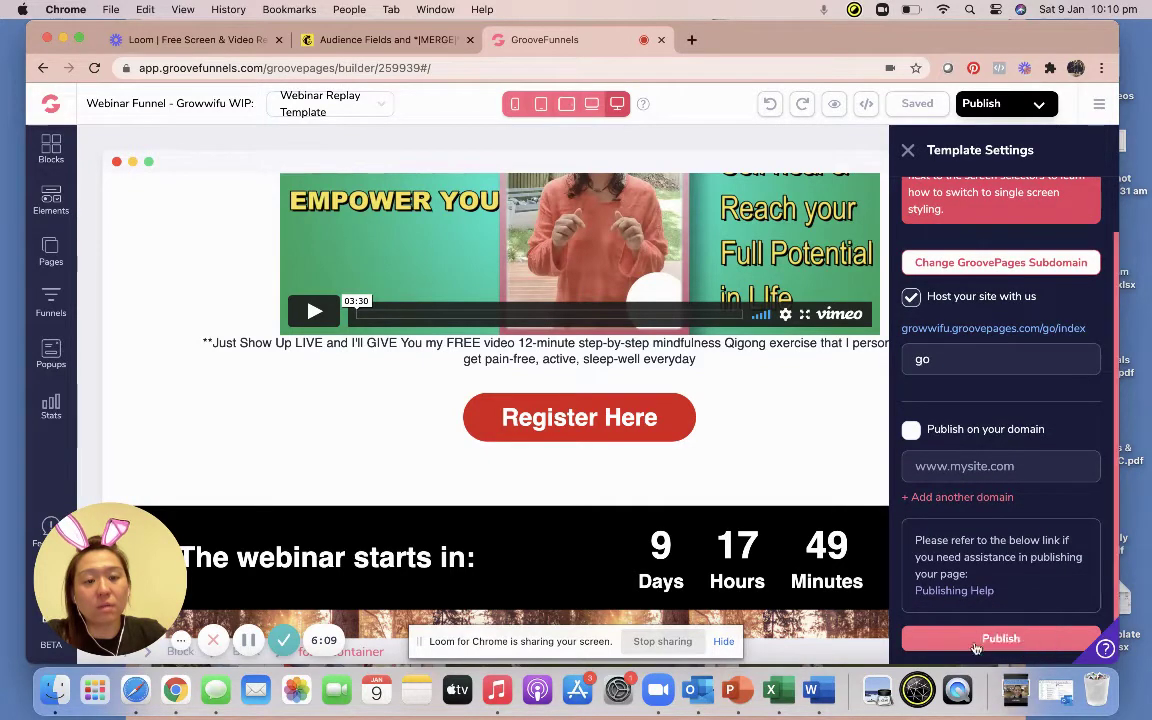
{"action": "left_click", "coordinate": [1000, 640]}
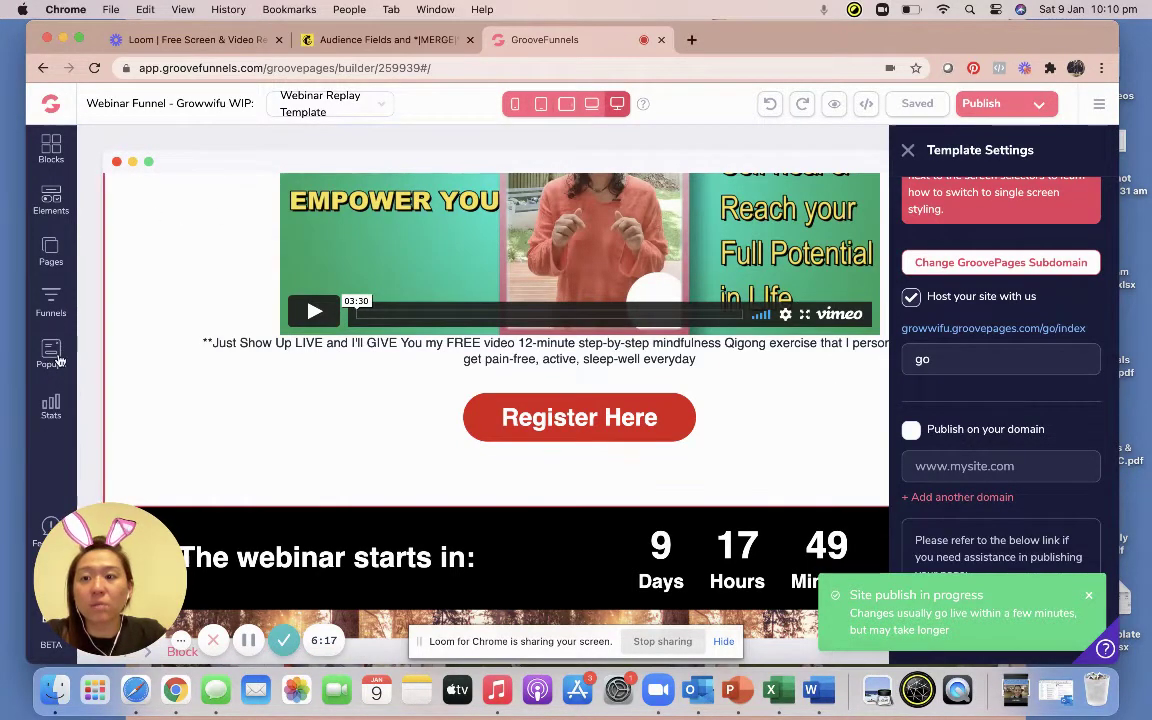
Reopen the Pop Up form popup to check it, then open growwifu.groovepages.com/go/index in a new tab.
{"action": "left_click", "coordinate": [51, 354]}
{"action": "left_click", "coordinate": [271, 207]}
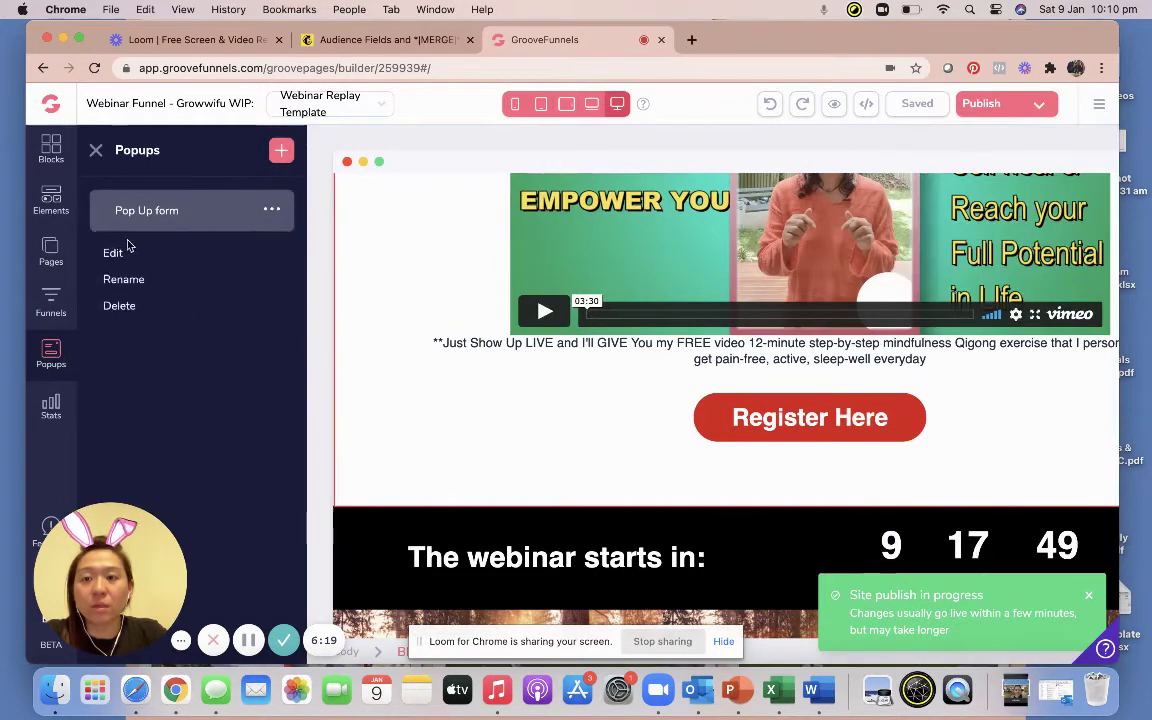
{"action": "left_click", "coordinate": [117, 249]}
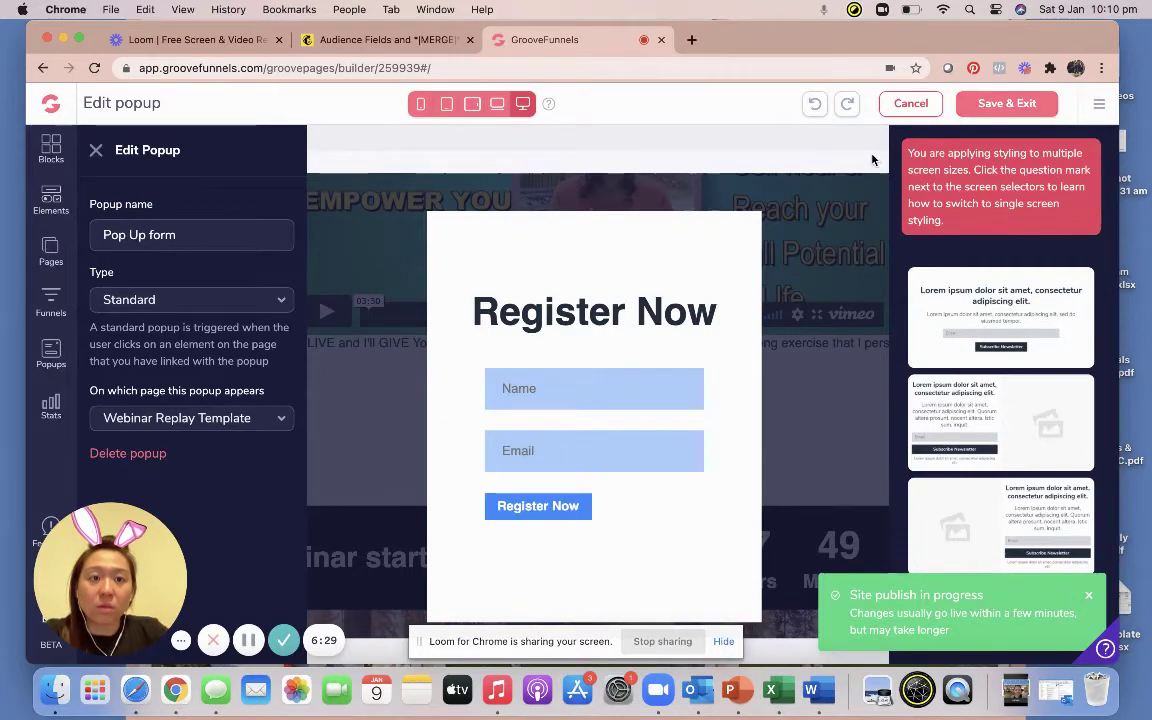
{"action": "left_click", "coordinate": [911, 104]}
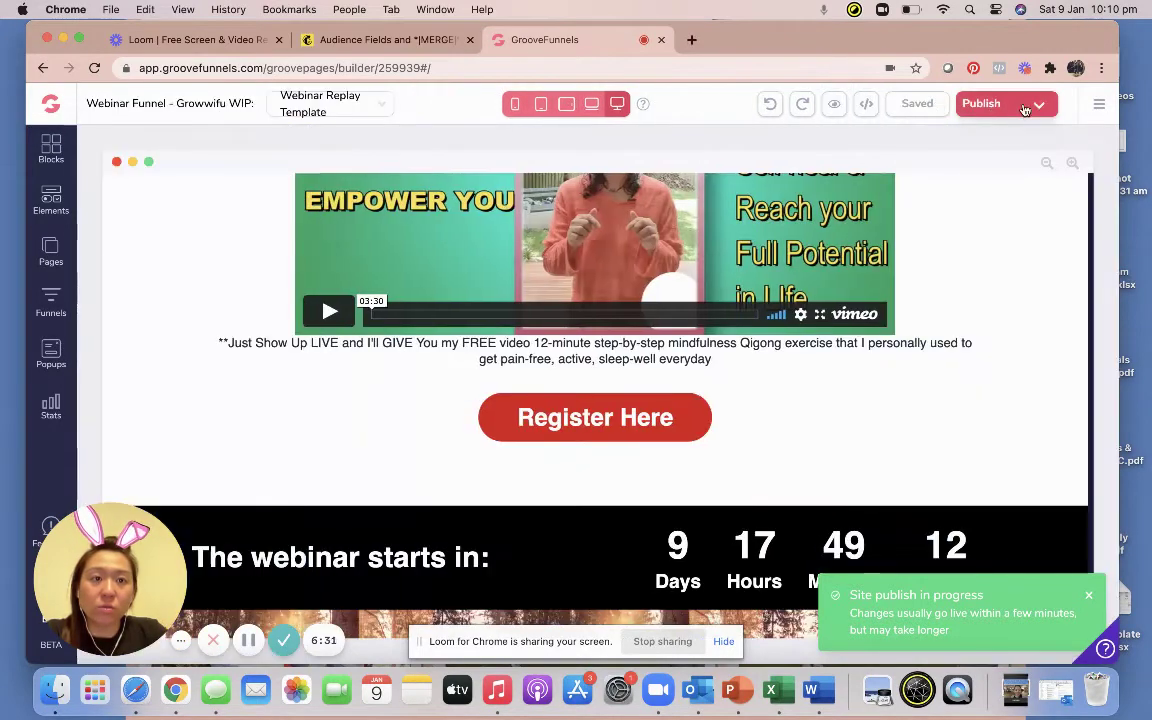
{"action": "left_click", "coordinate": [1036, 106]}
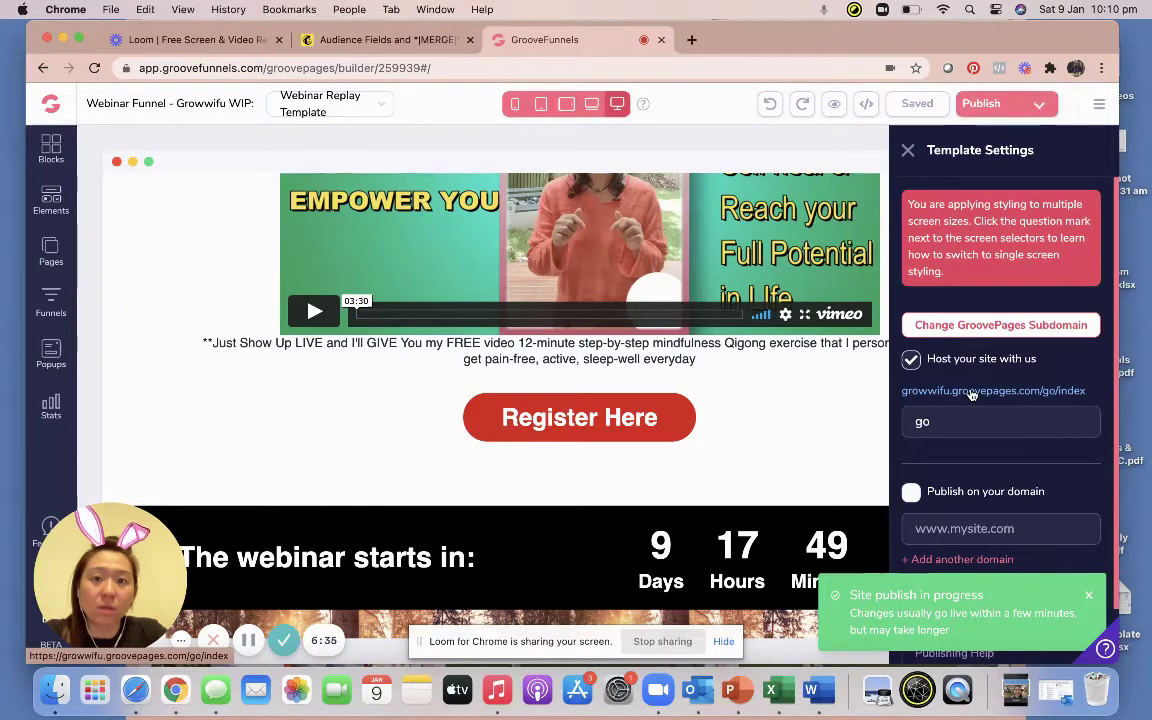
{"action": "left_click", "coordinate": [971, 392]}
{"action": "scroll", "coordinate": [713, 392], "scroll_direction": "down", "scroll_amount": 5}
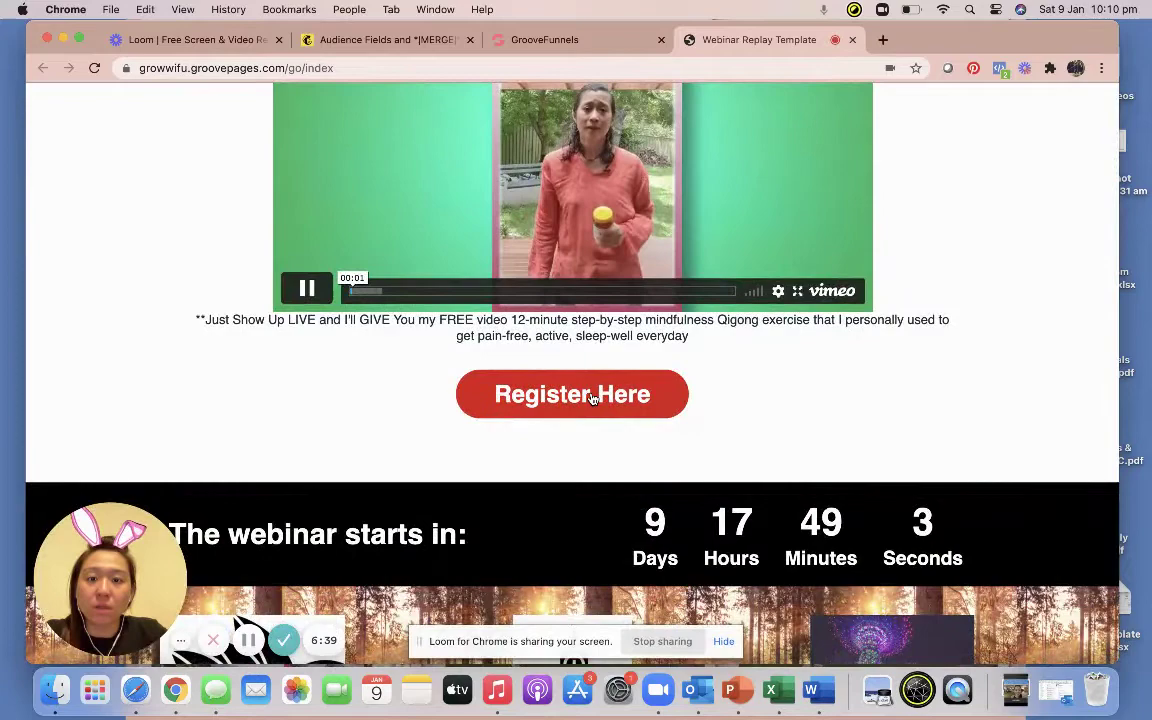
{"action": "left_click", "coordinate": [592, 398]}
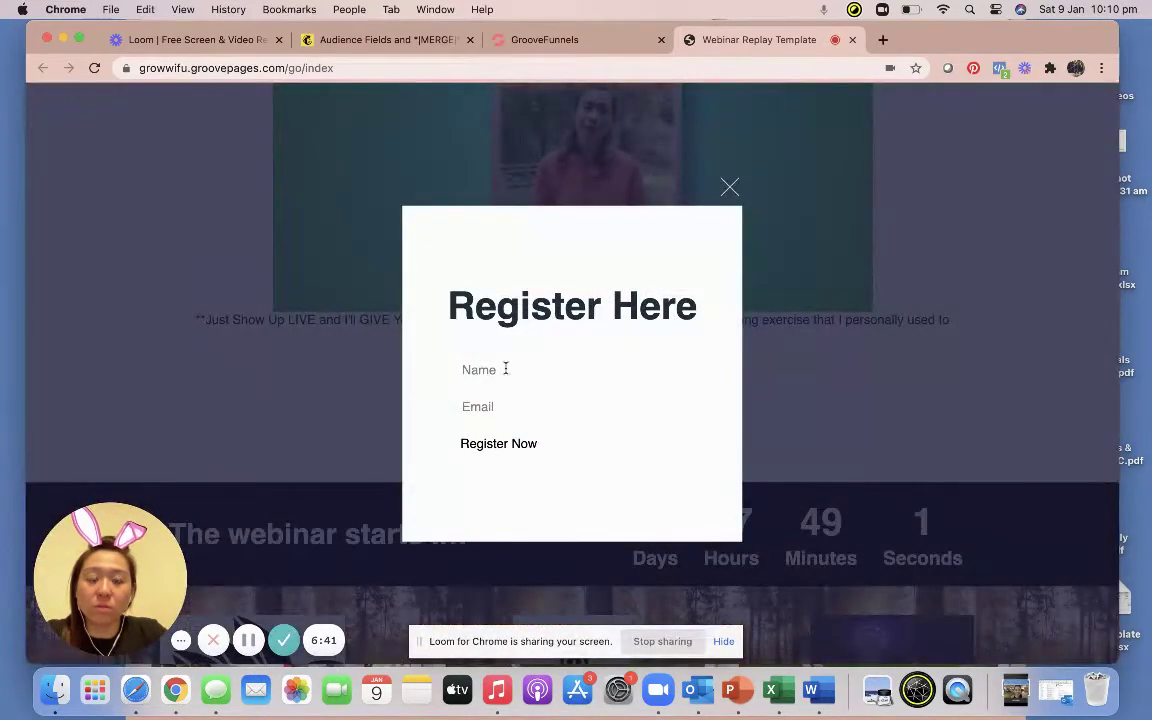
{"action": "left_click", "coordinate": [731, 188]}
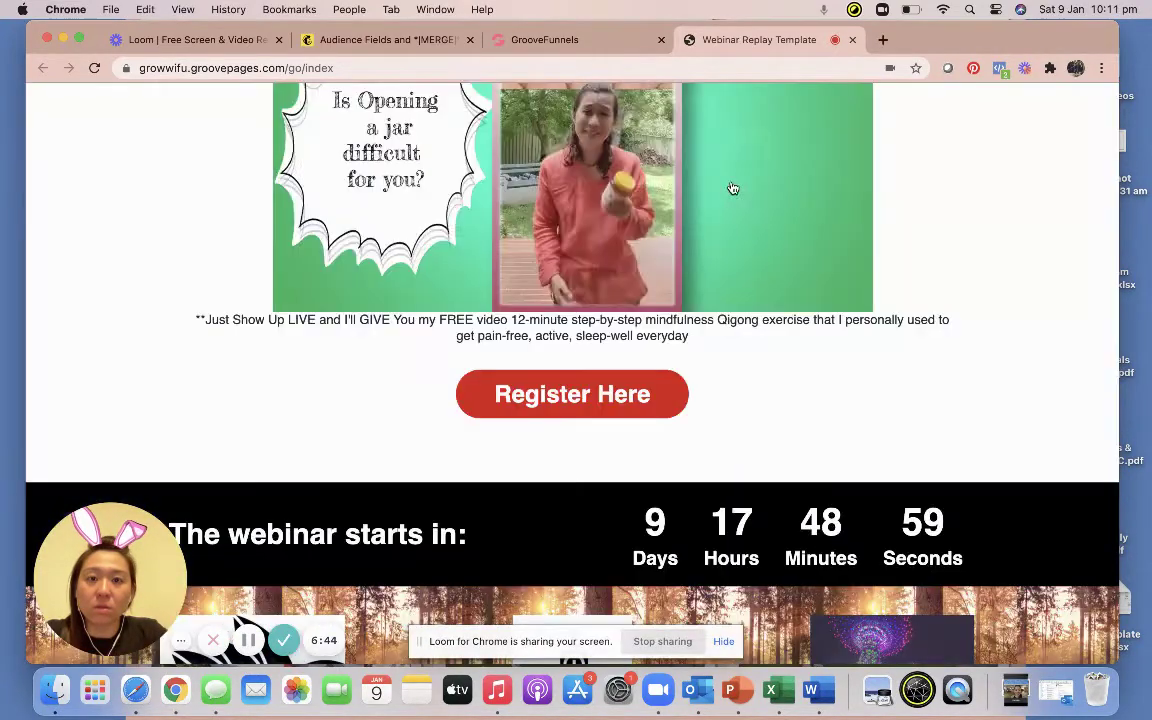
Back in the builder, reopen and exit the Pop Up form popup, then publish the webinar page again.
{"action": "left_click", "coordinate": [601, 42]}
{"action": "left_click", "coordinate": [50, 358]}
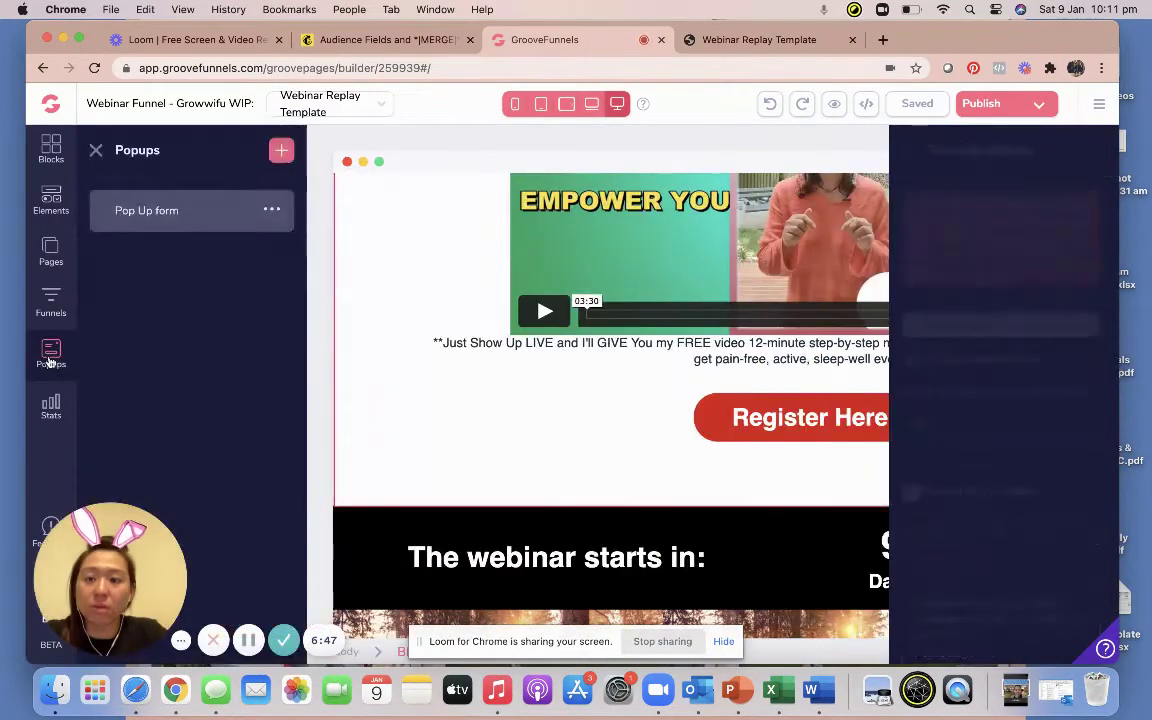
{"action": "left_click", "coordinate": [271, 213]}
{"action": "left_click", "coordinate": [112, 252]}
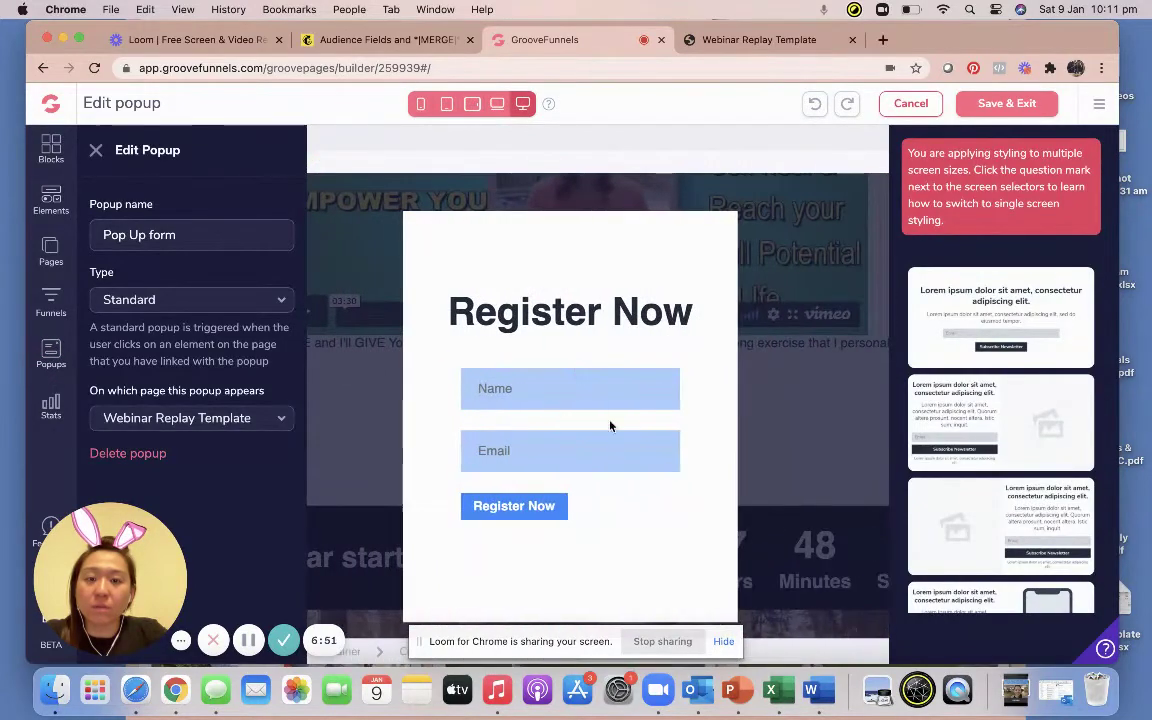
{"action": "left_click", "coordinate": [981, 110]}
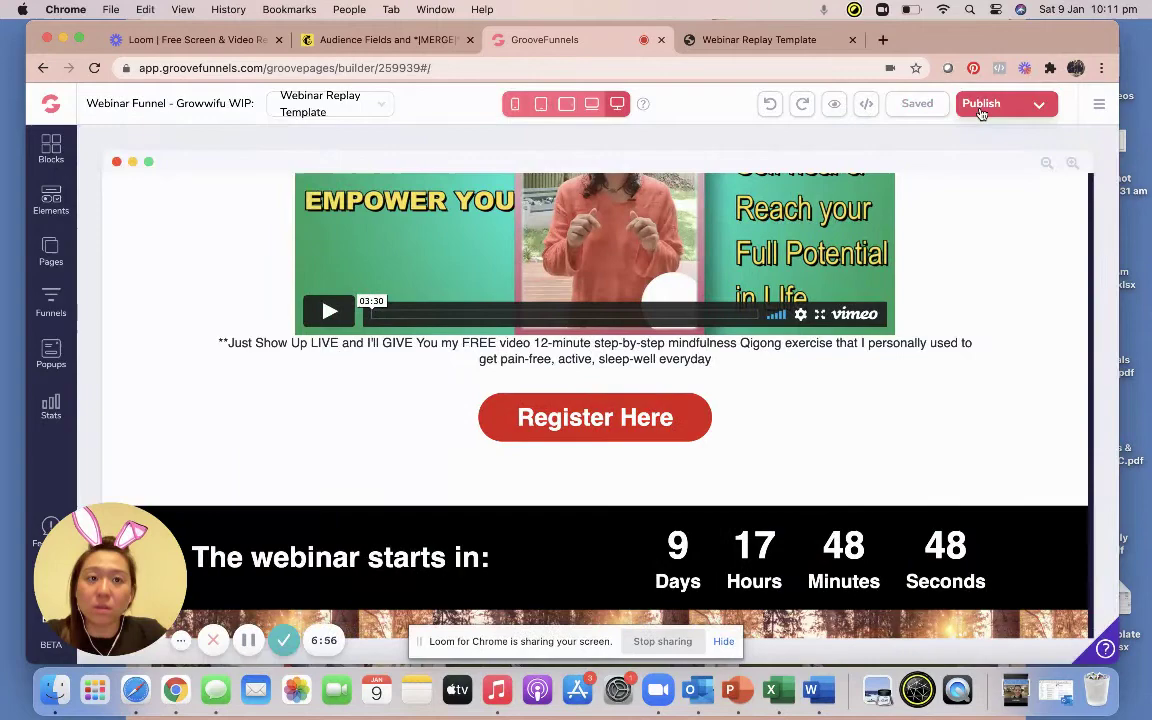
{"action": "left_click", "coordinate": [981, 108]}
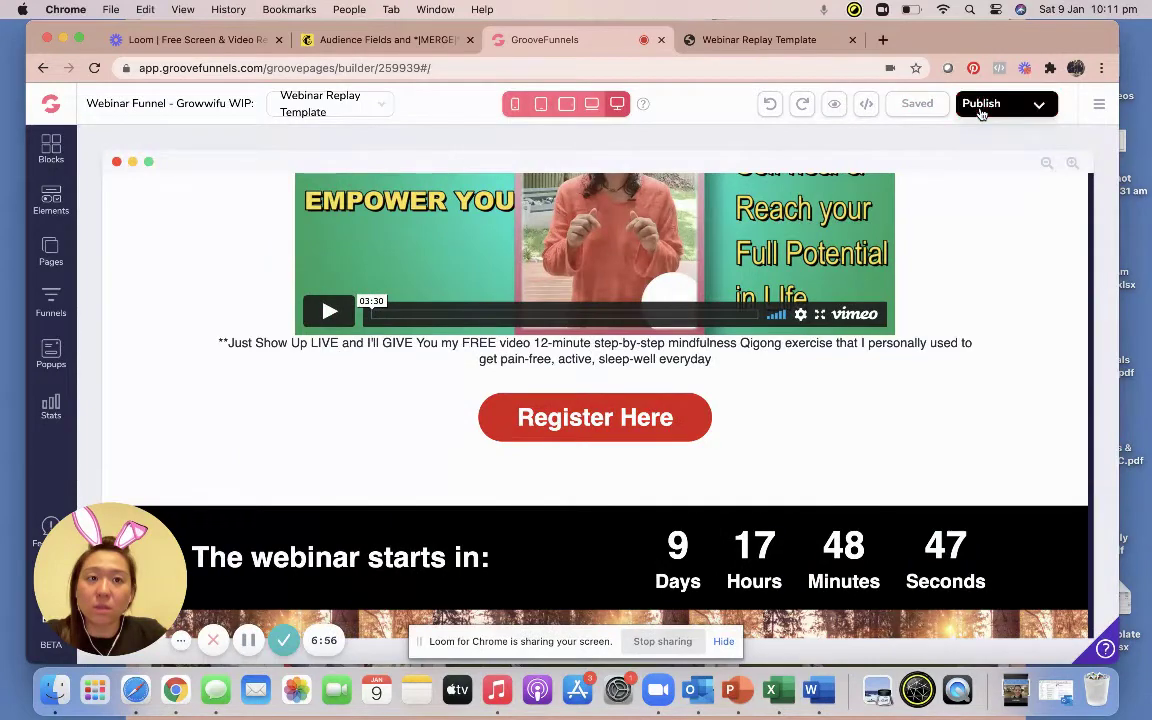
Reload the live webinar page, reloading growwifu.groovepages.com/go/index again from the address bar.
{"action": "left_click", "coordinate": [762, 42]}
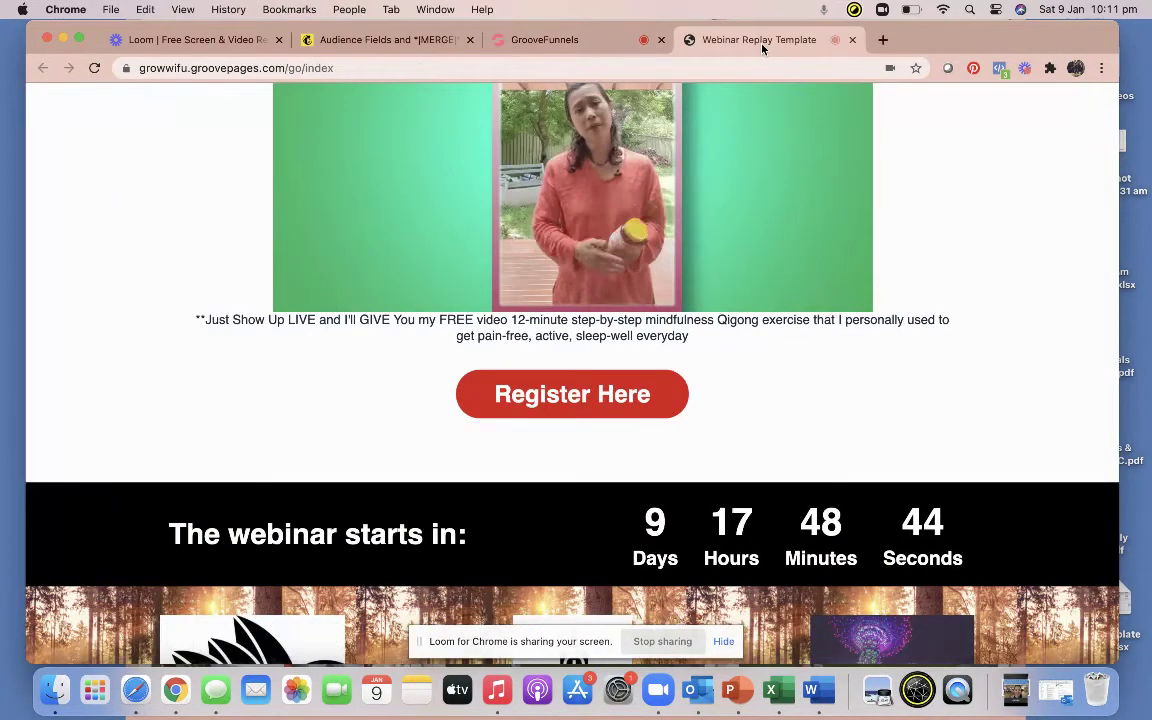
{"action": "left_click", "coordinate": [97, 68]}
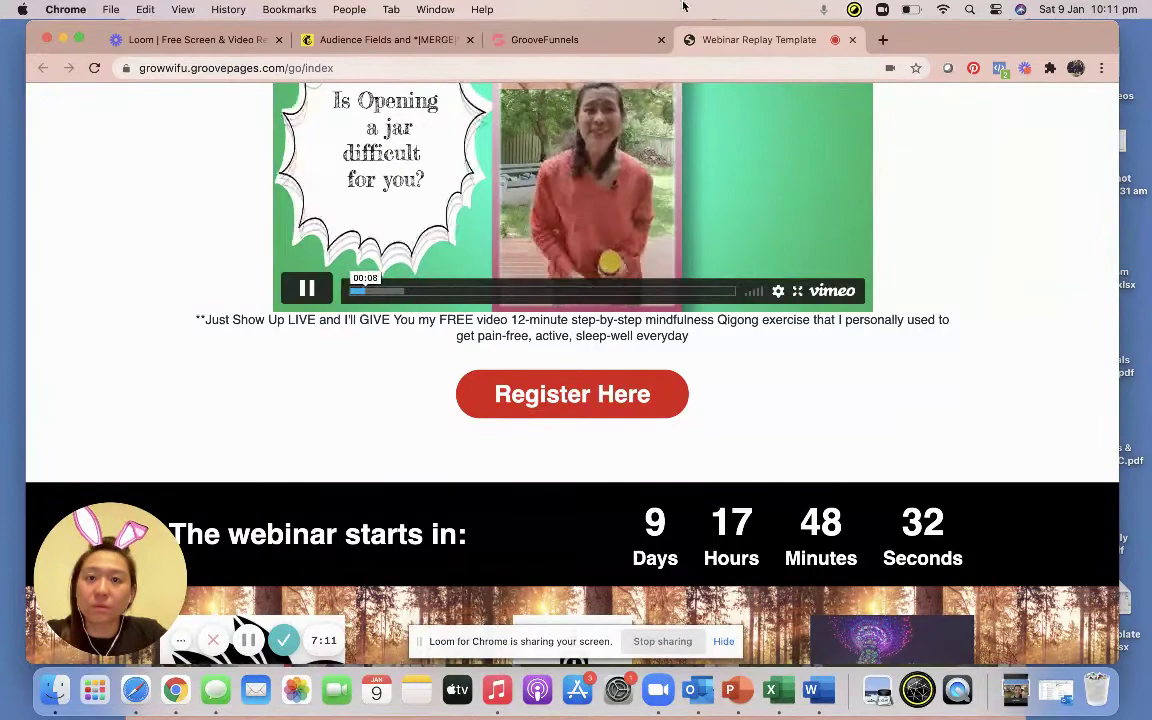
{"action": "left_click", "coordinate": [595, 68]}
{"action": "type", "text": "gr"}
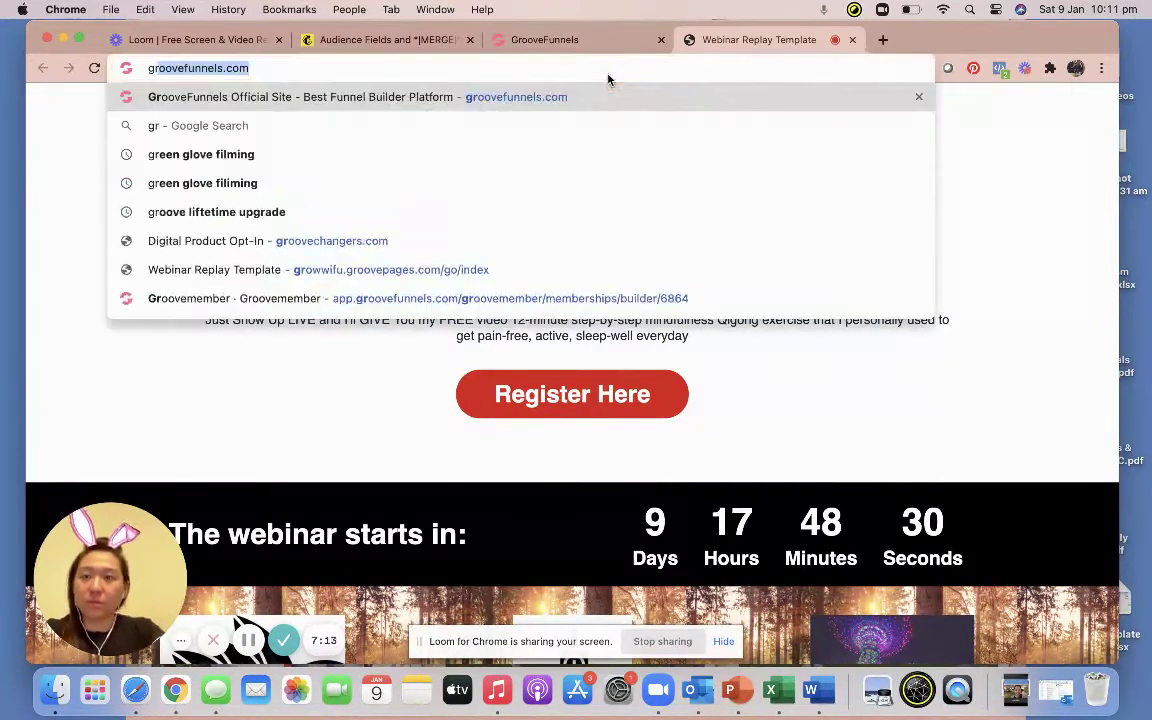
{"action": "type", "text": "ow"}
{"action": "key", "text": "BackSpace"}
{"action": "type", "text": "oww"}
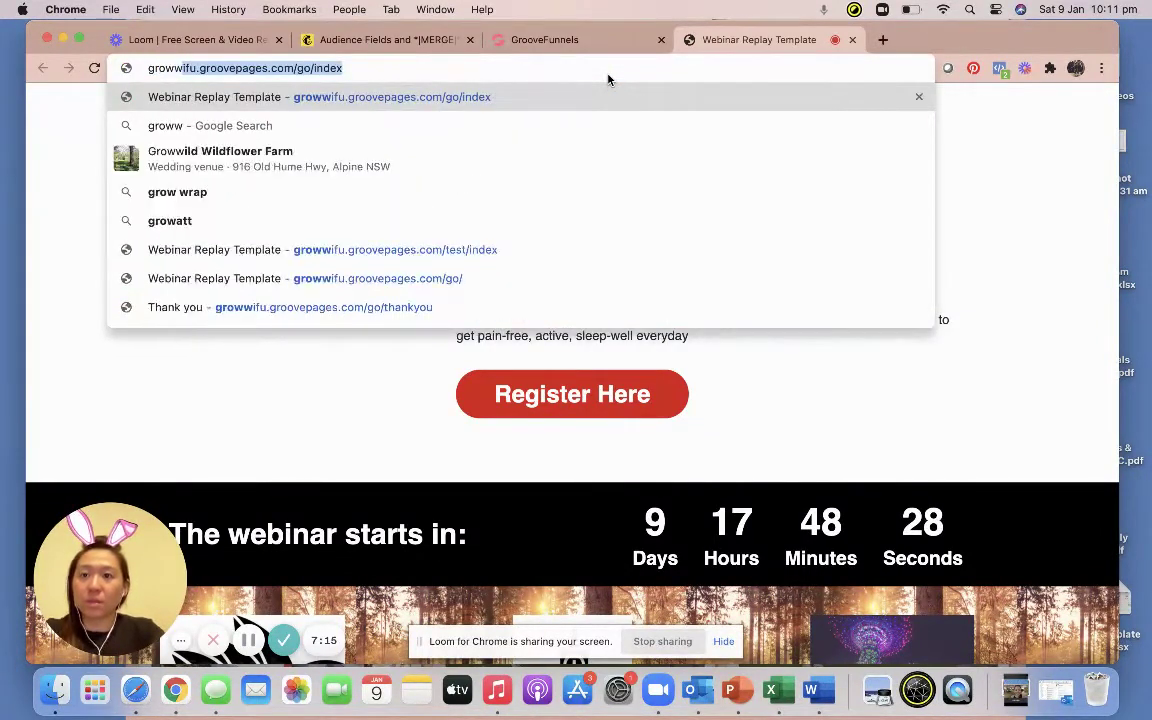
{"action": "key", "text": "Return"}
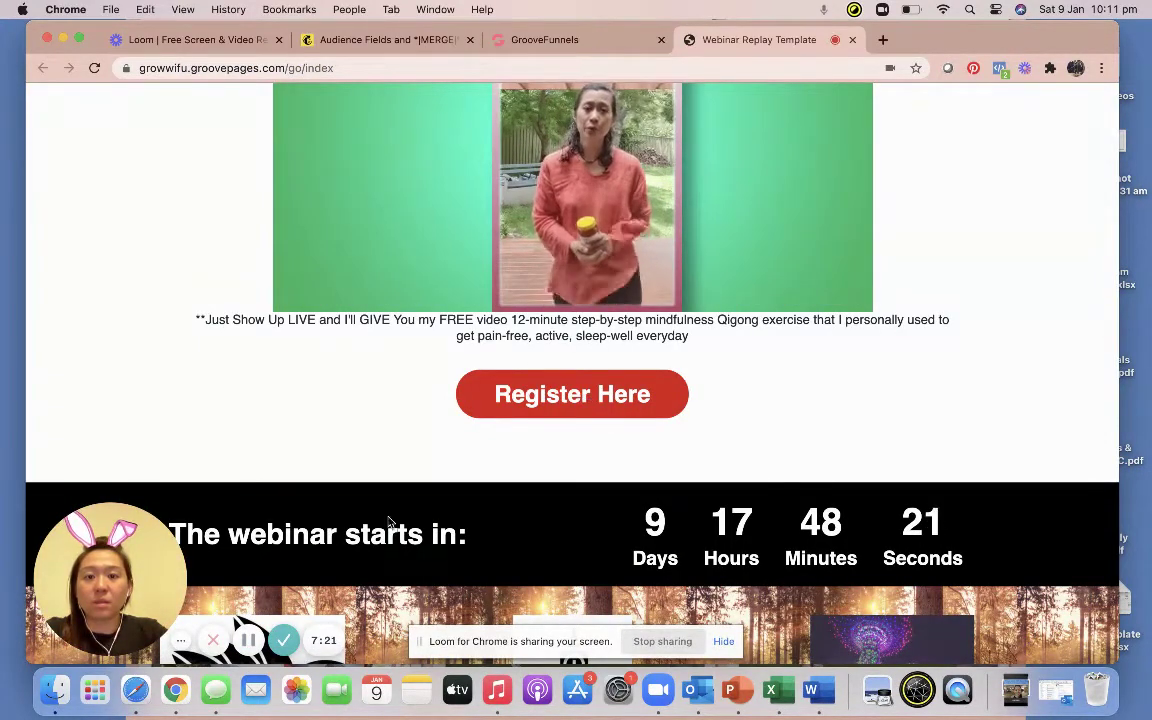
Look over the live webinar page, then return to the GroovePages builder tab.
{"action": "left_click", "coordinate": [545, 39]}
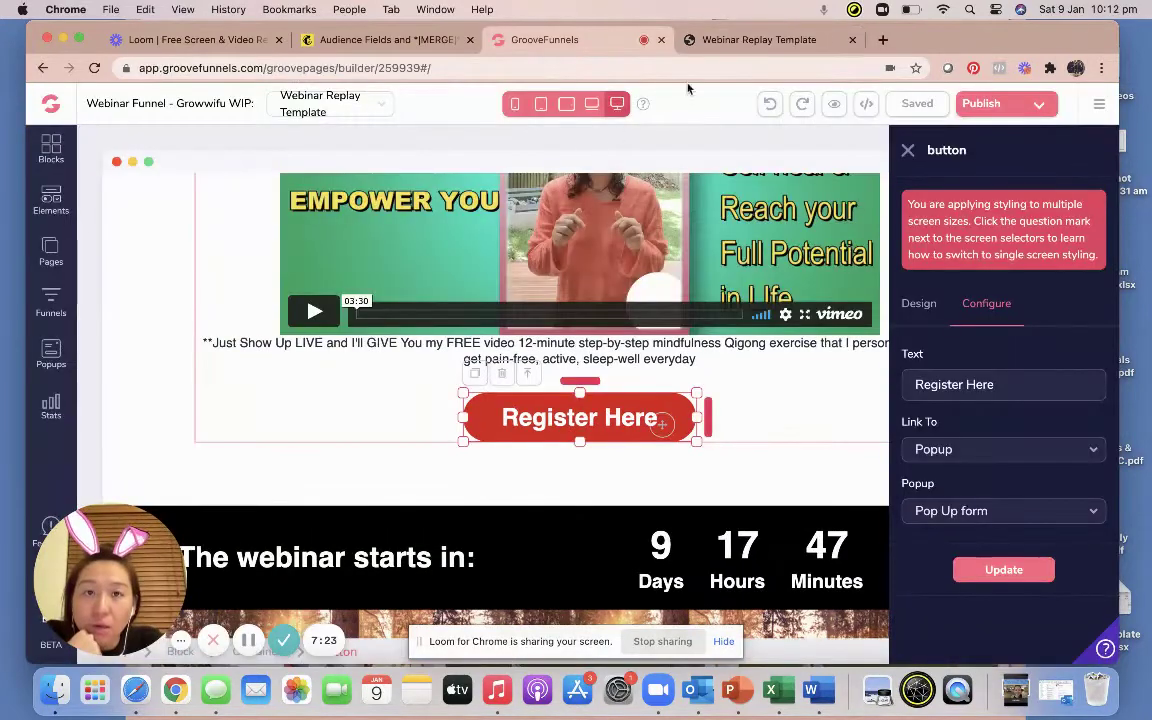
{"action": "left_click", "coordinate": [722, 42]}
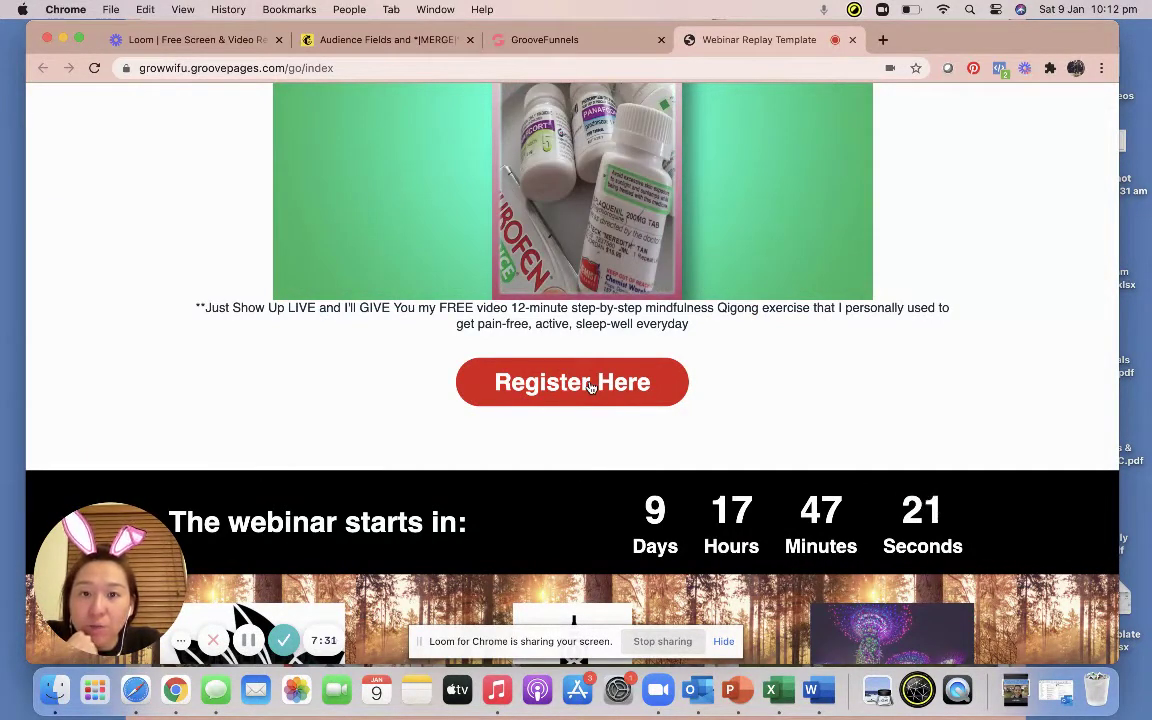
{"action": "mouse_move", "coordinate": [590, 165]}
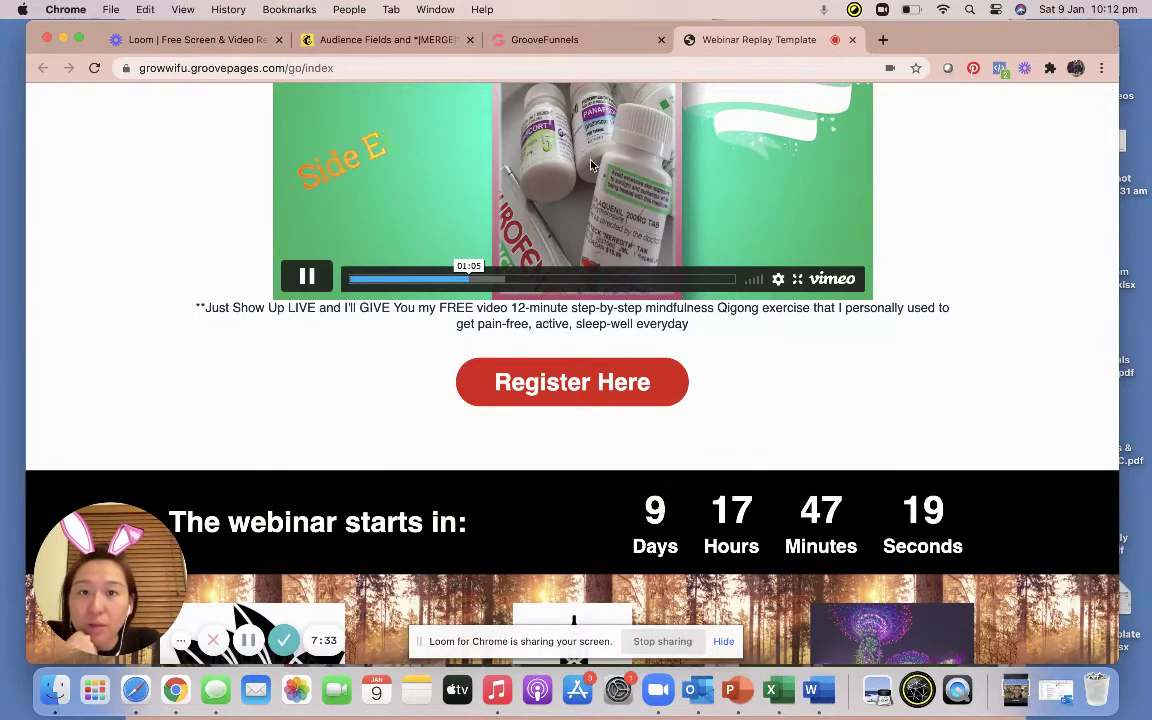
{"action": "left_click_drag", "start_coordinate": [494, 383], "coordinate": [588, 385]}
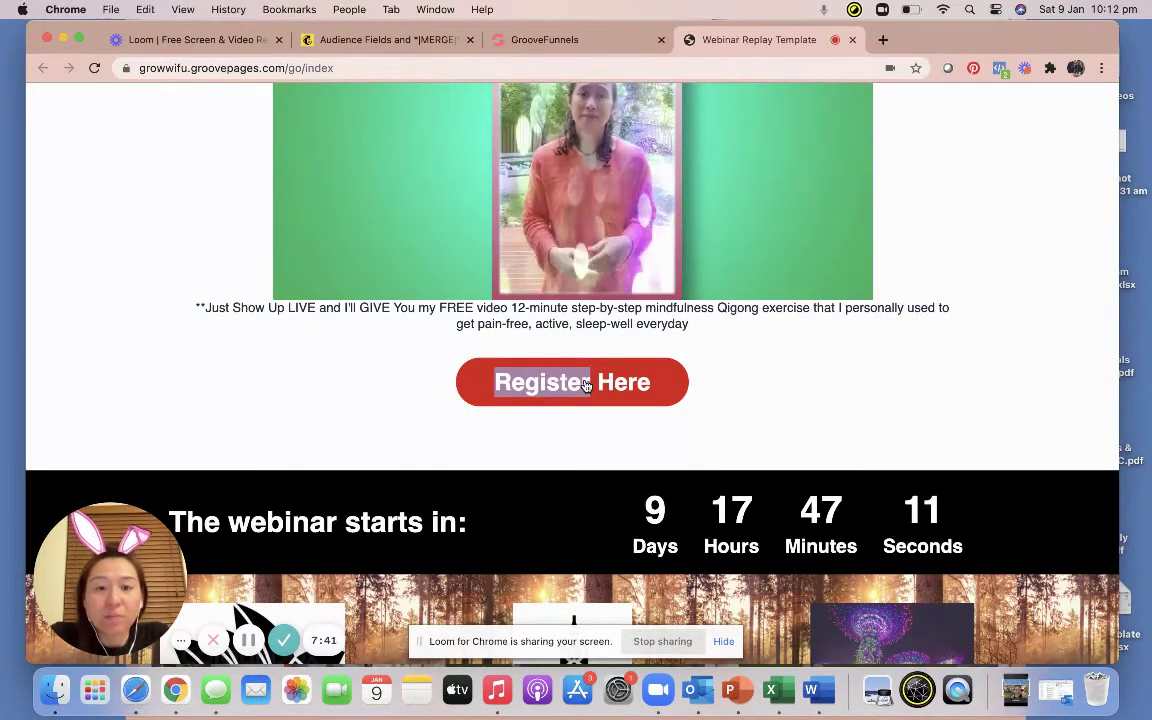
{"action": "mouse_move", "coordinate": [568, 232]}
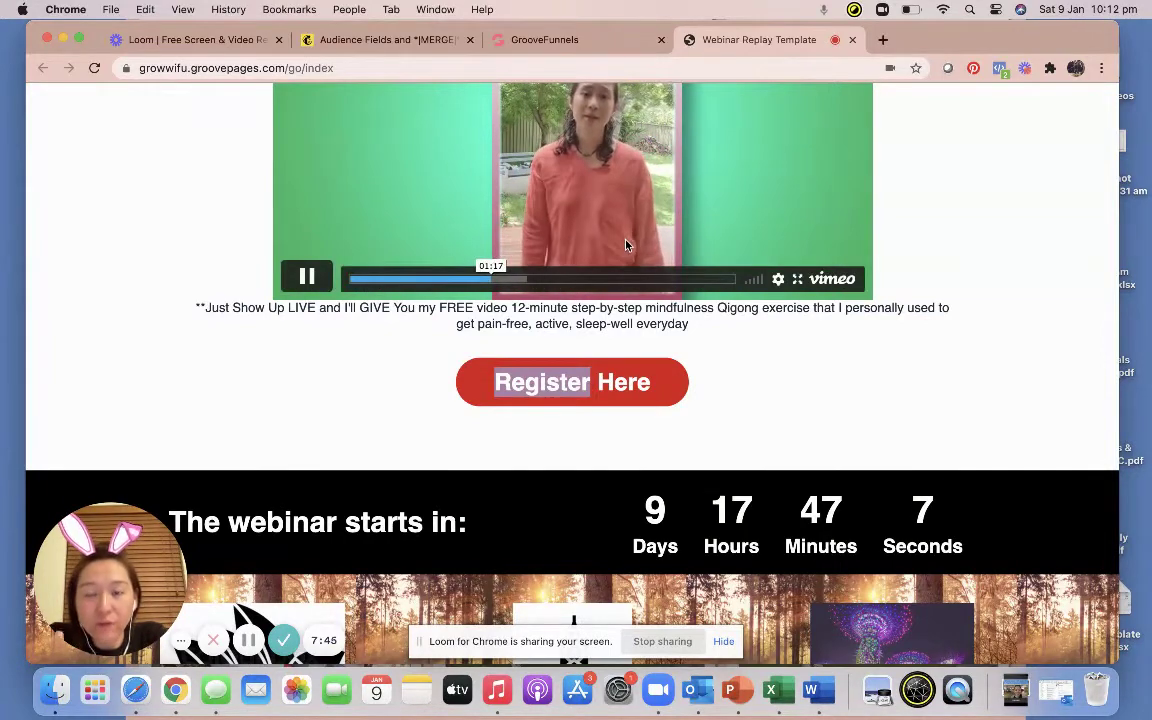
{"action": "left_click", "coordinate": [591, 42]}
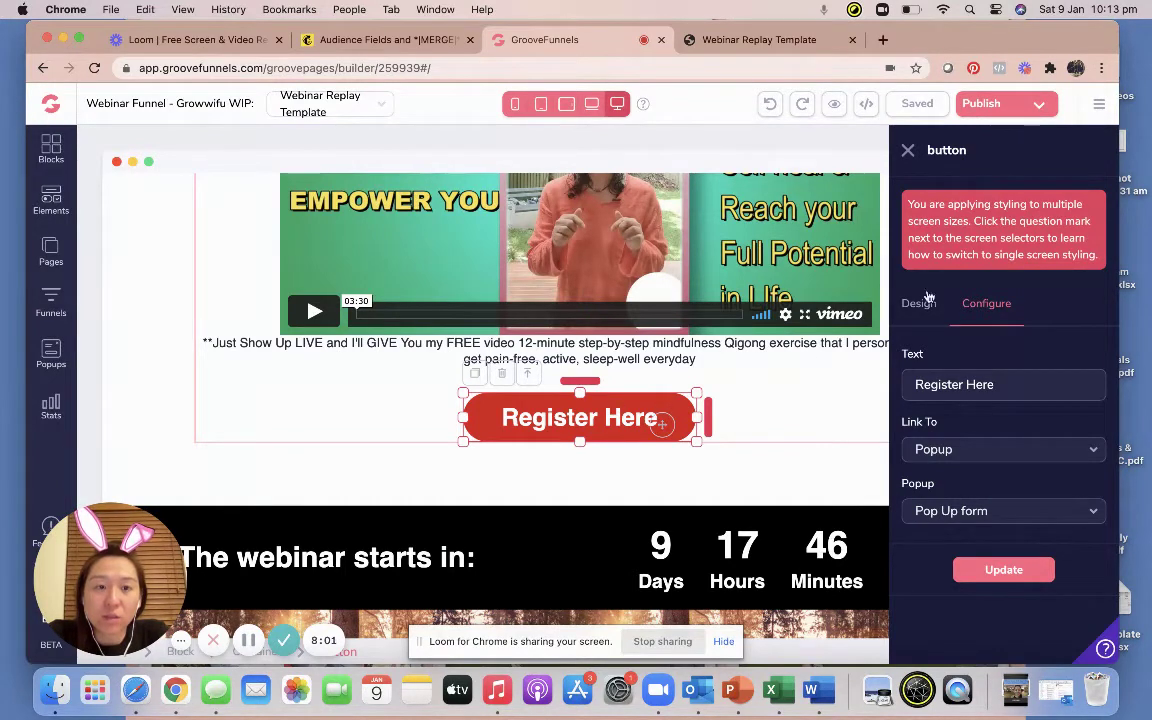
Set the Register Here button to link to the 'Pop Up form' popup and save the page.
{"action": "left_click", "coordinate": [907, 151]}
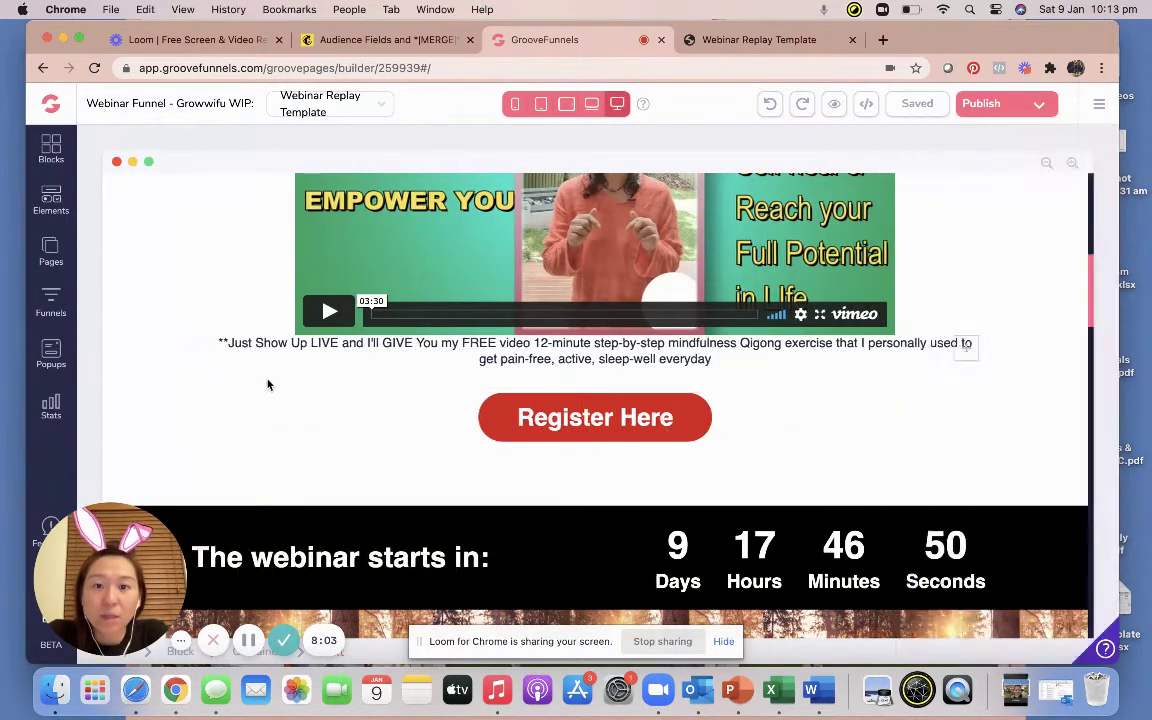
{"action": "left_click", "coordinate": [672, 420]}
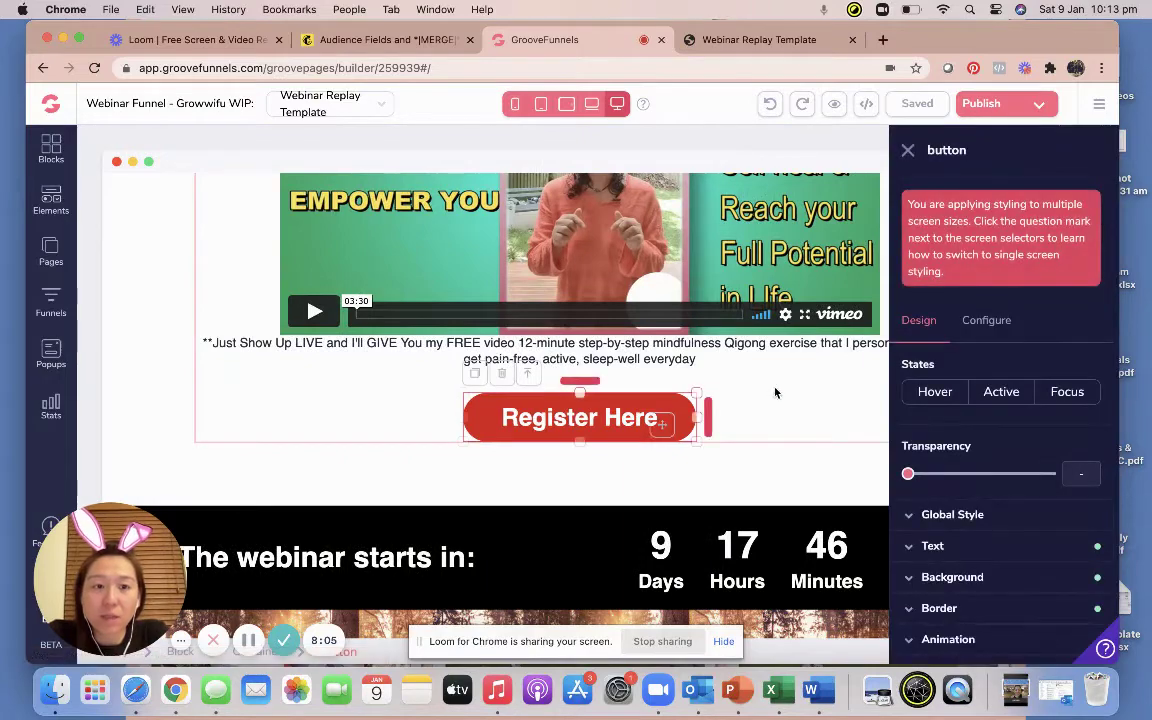
{"action": "left_click", "coordinate": [986, 321]}
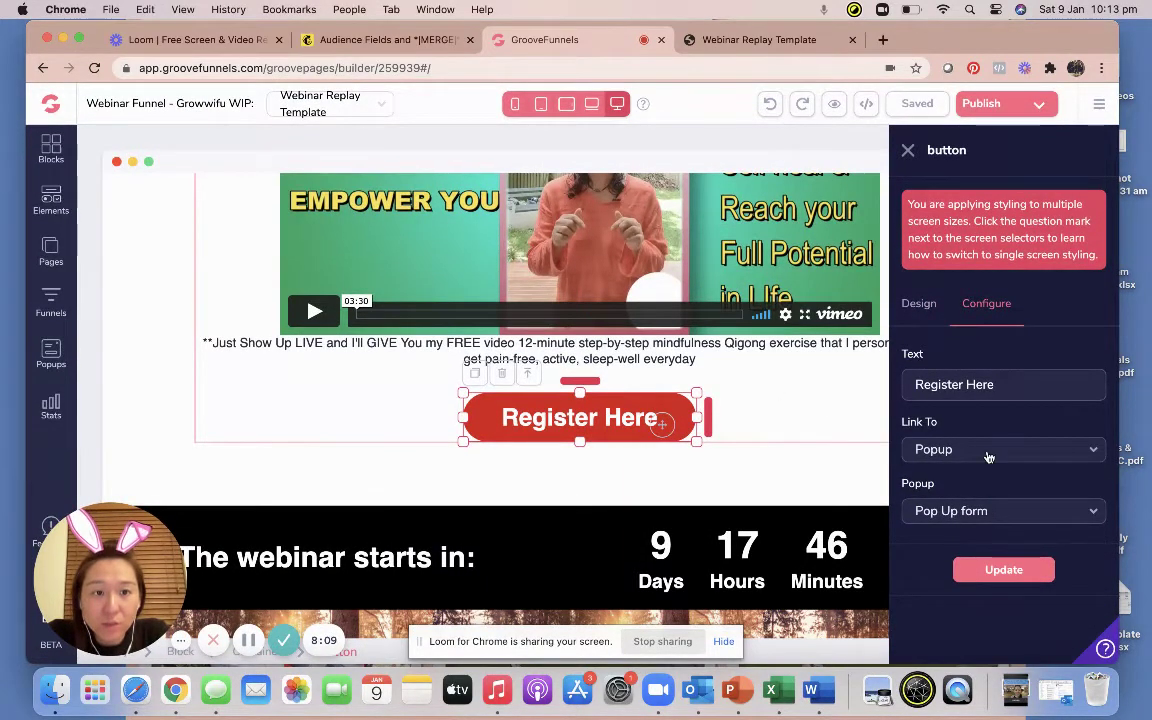
{"action": "left_click", "coordinate": [988, 450]}
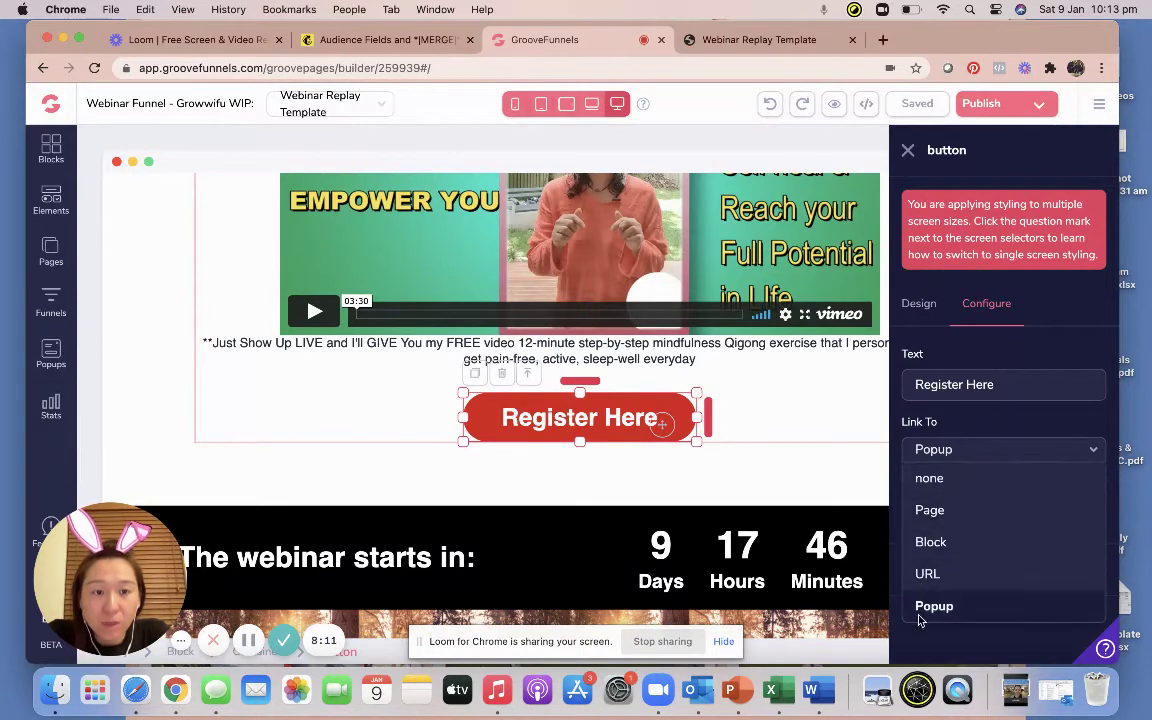
{"action": "left_click", "coordinate": [920, 617]}
{"action": "left_click", "coordinate": [950, 512]}
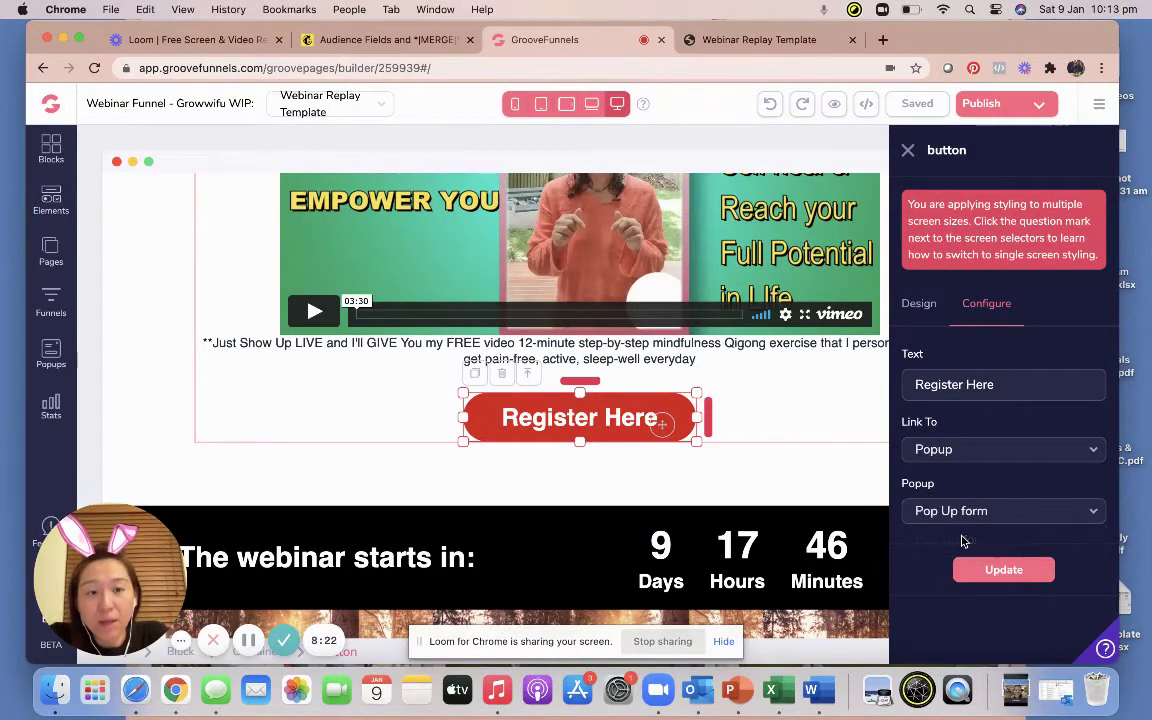
{"action": "left_click", "coordinate": [985, 570]}
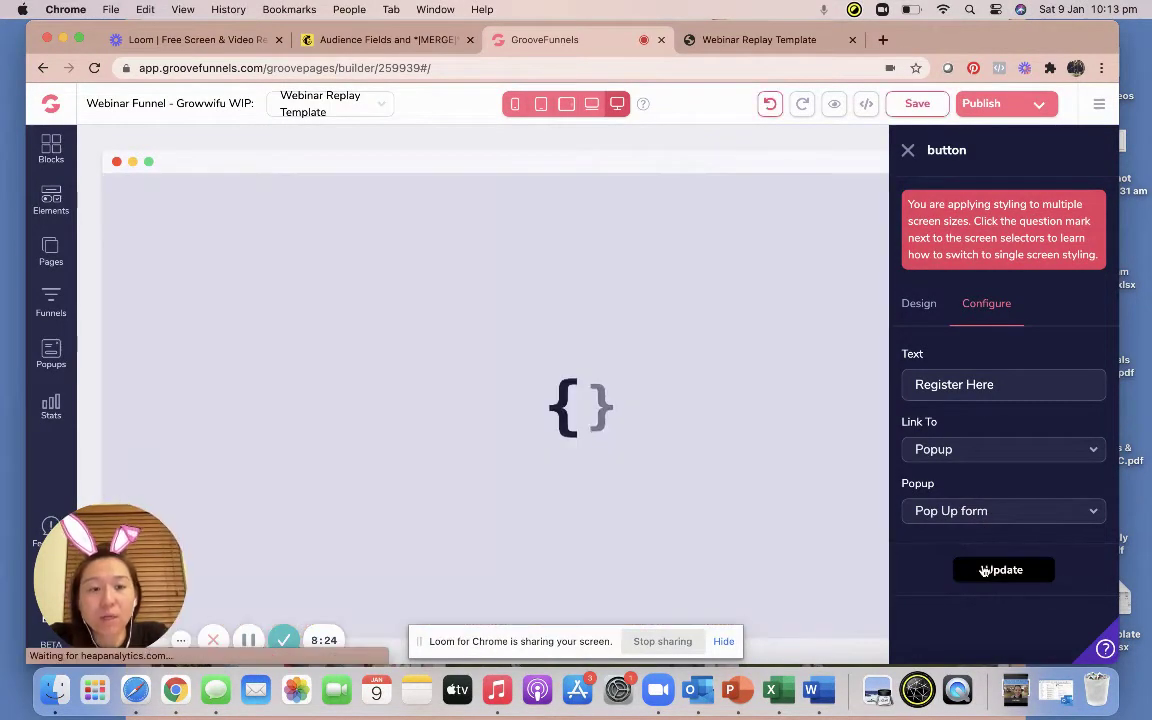
{"action": "left_click", "coordinate": [917, 104]}
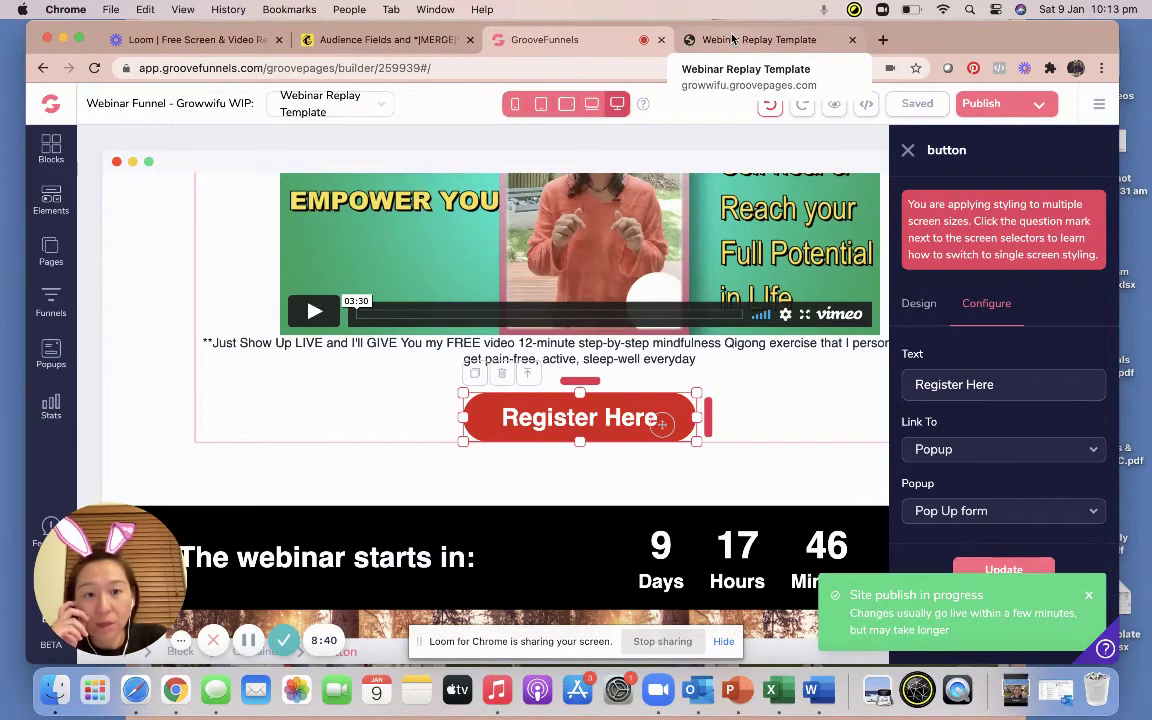
Reload the live webinar page and open the registration popup via Register Here.
{"action": "left_click", "coordinate": [733, 39]}
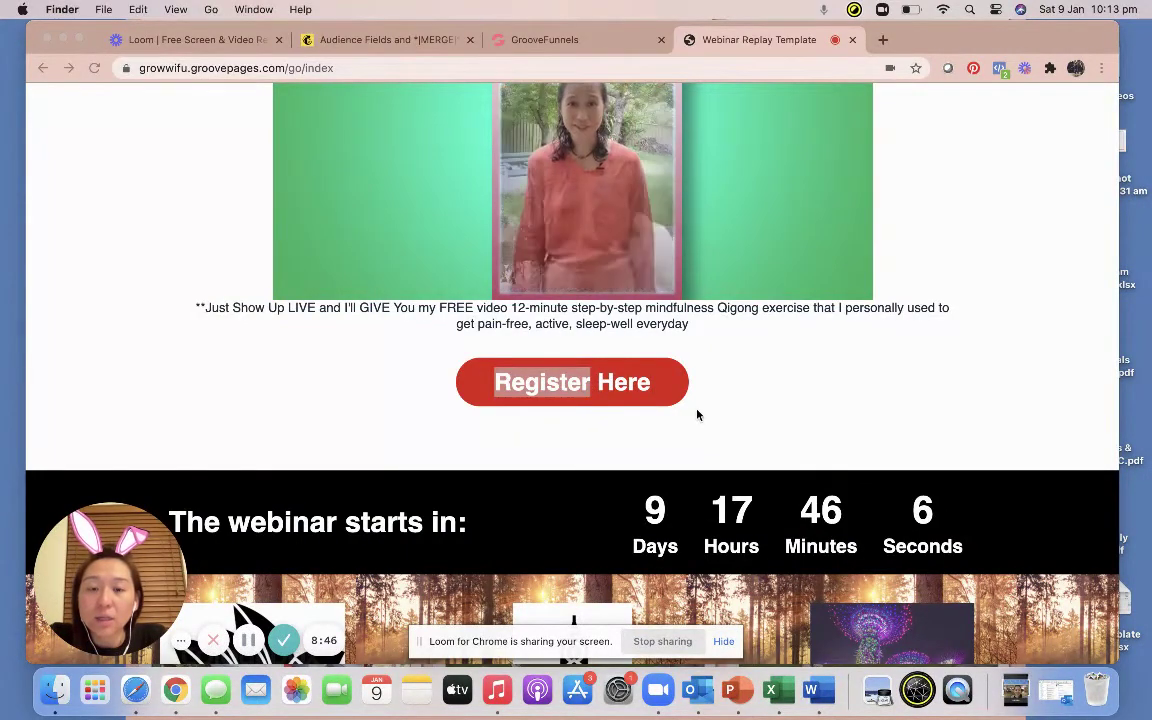
{"action": "left_click", "coordinate": [640, 385]}
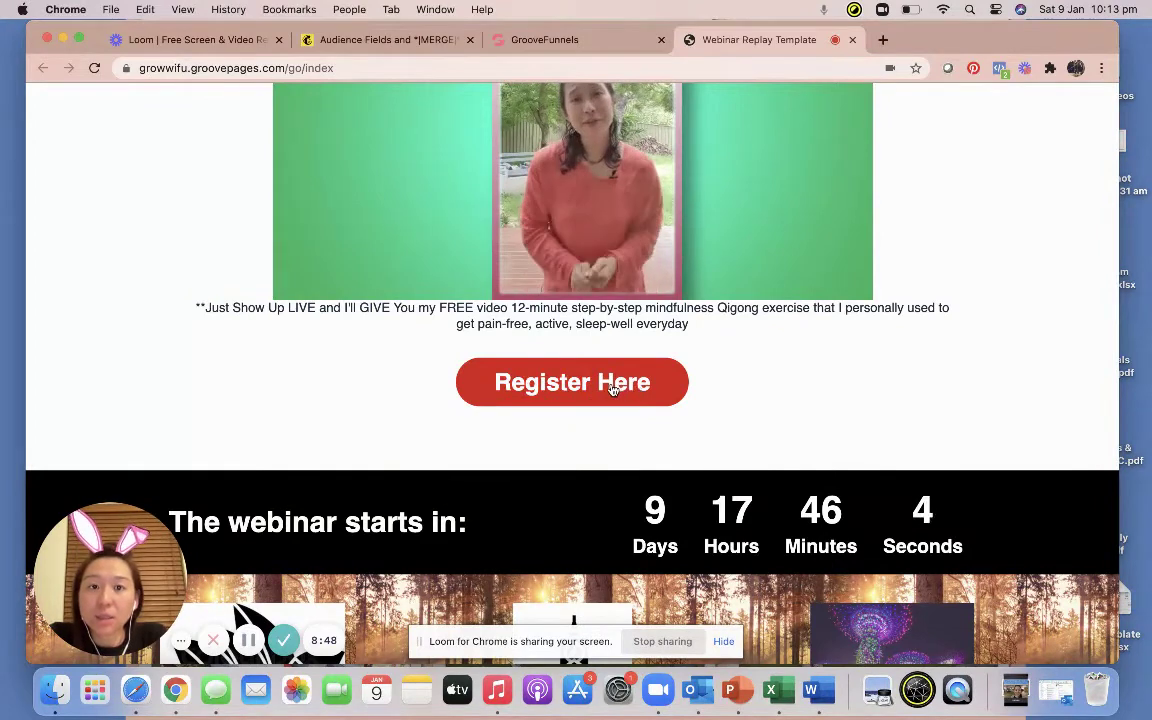
{"action": "left_click", "coordinate": [40, 69]}
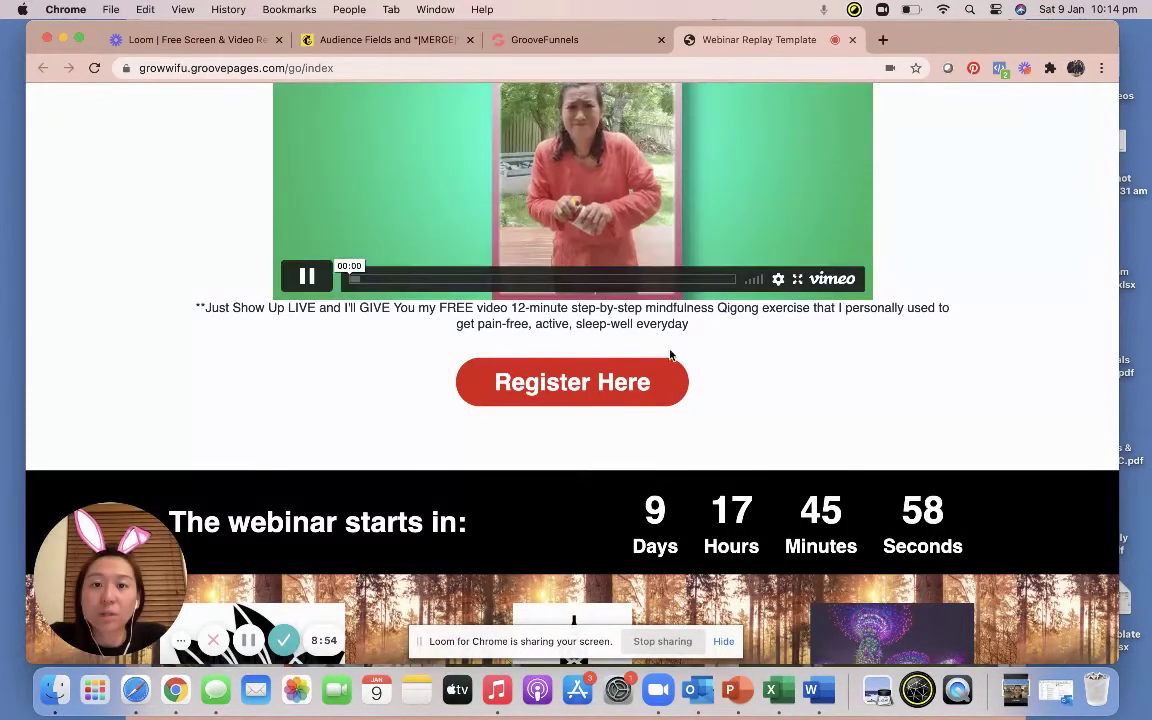
{"action": "left_click", "coordinate": [588, 384]}
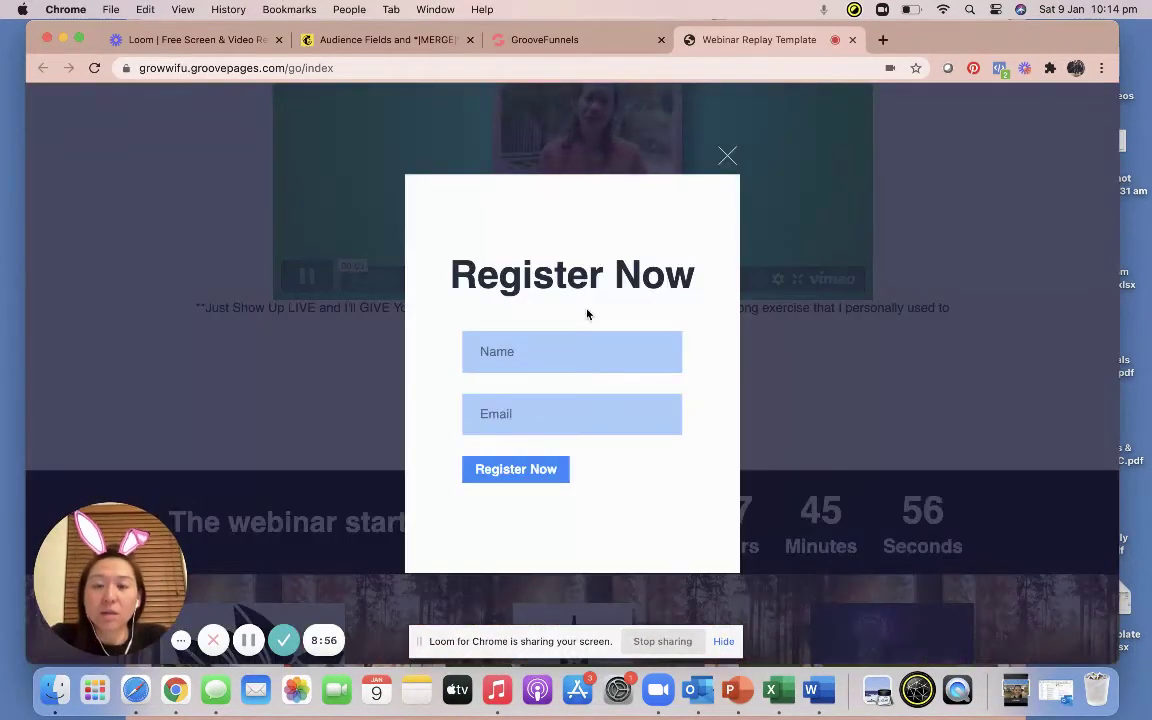
Enter a test name and email in the popup and submit it with Register Now.
{"action": "left_click", "coordinate": [530, 352]}
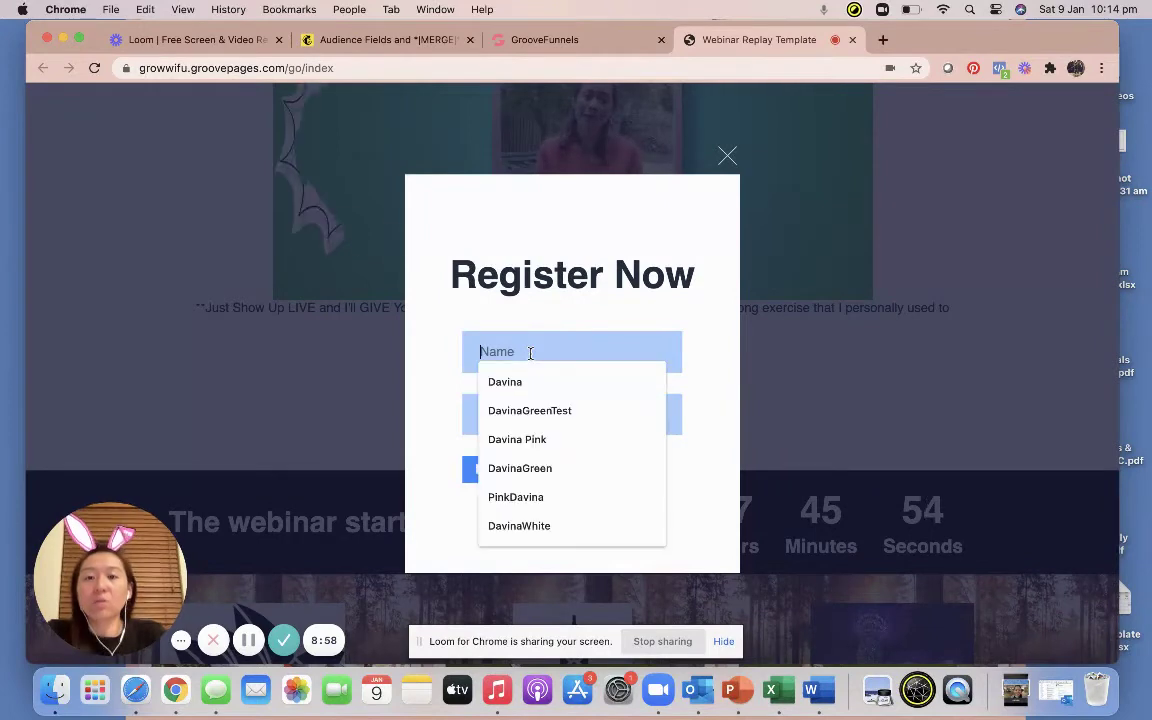
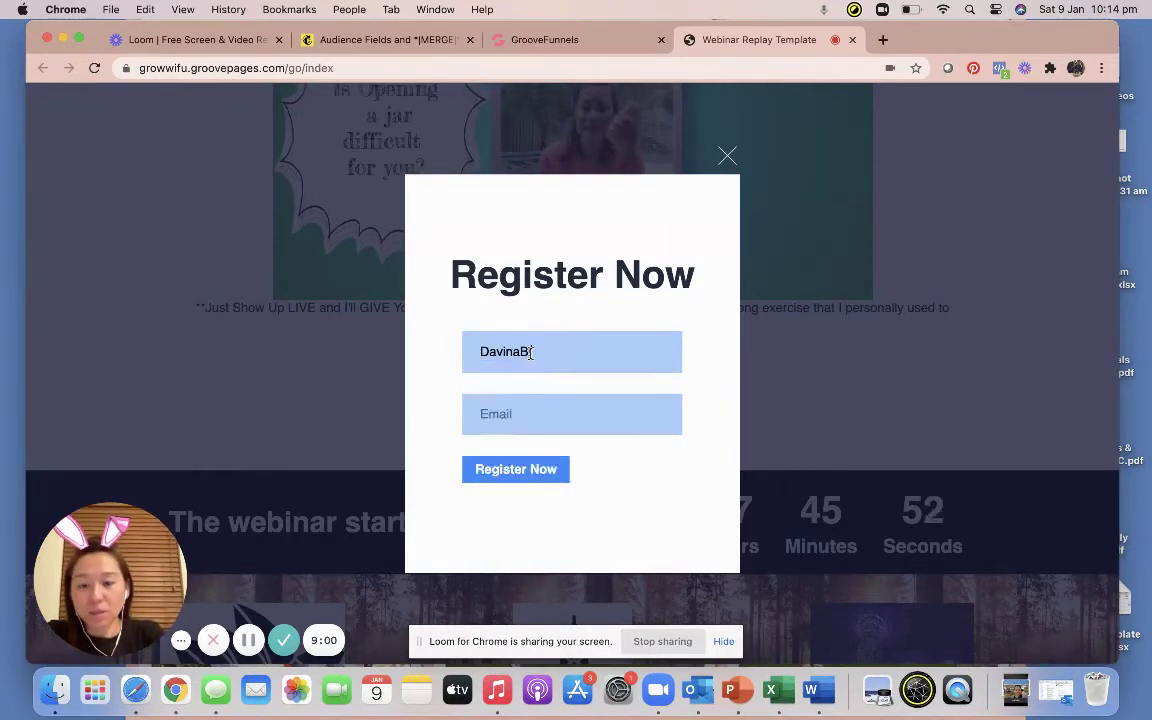
{"action": "key", "text": "Tab"}
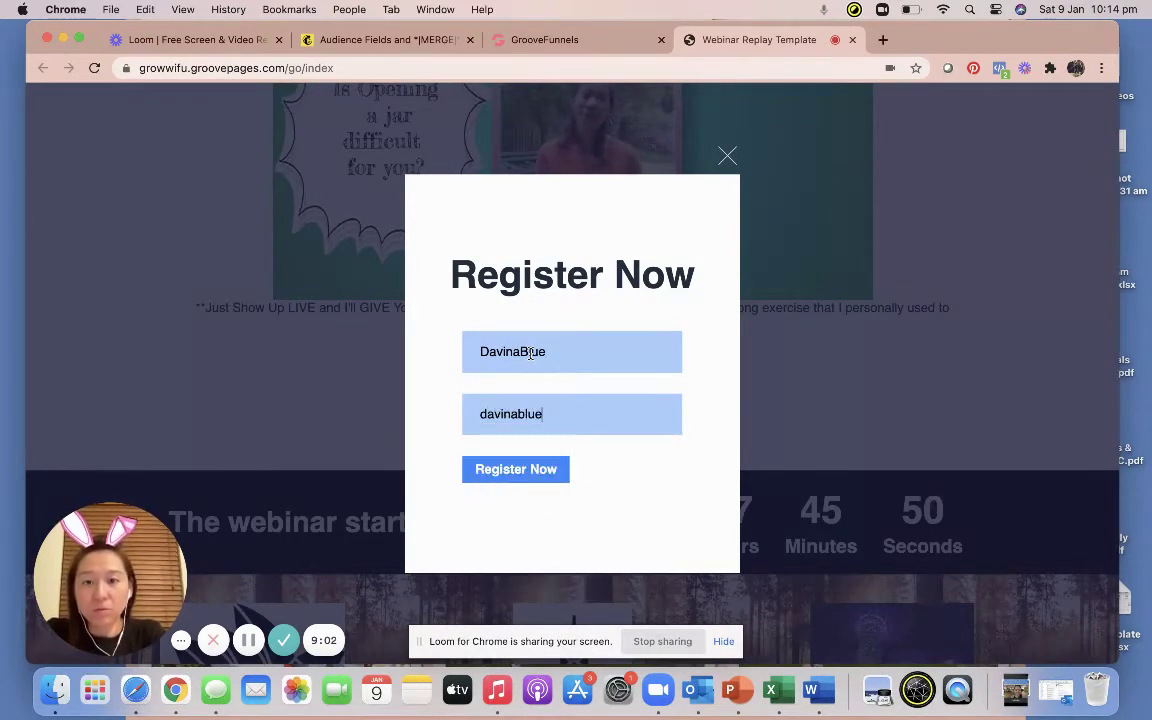
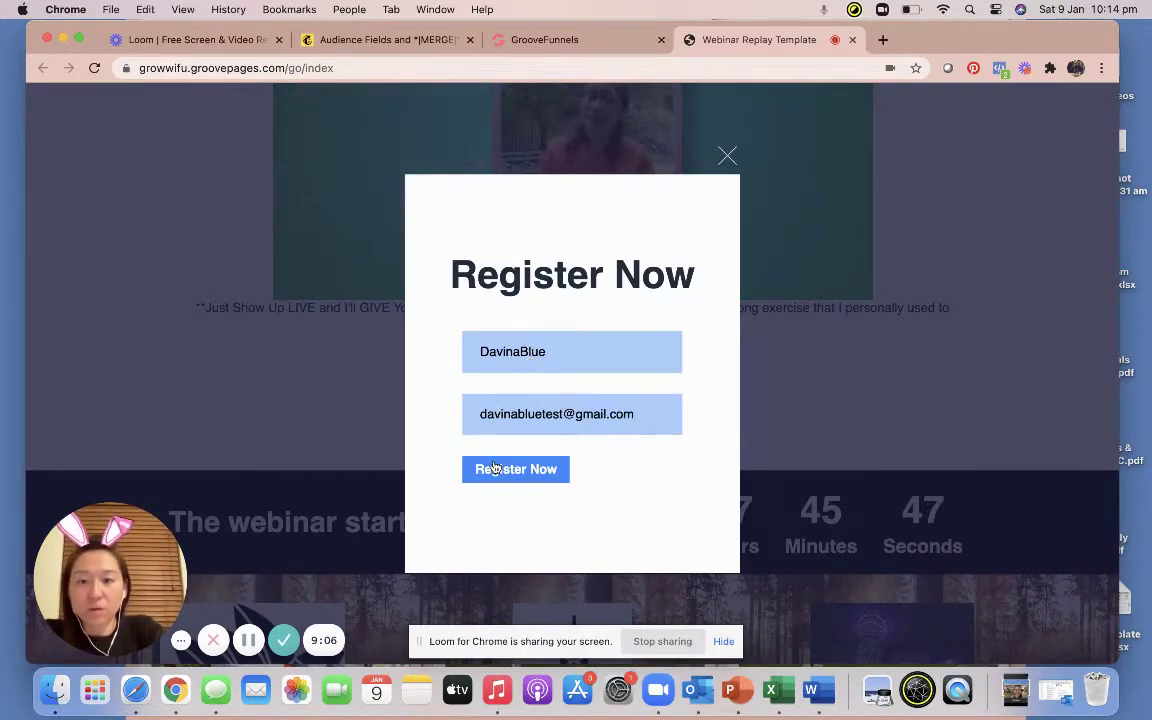
{"action": "left_click", "coordinate": [494, 468]}
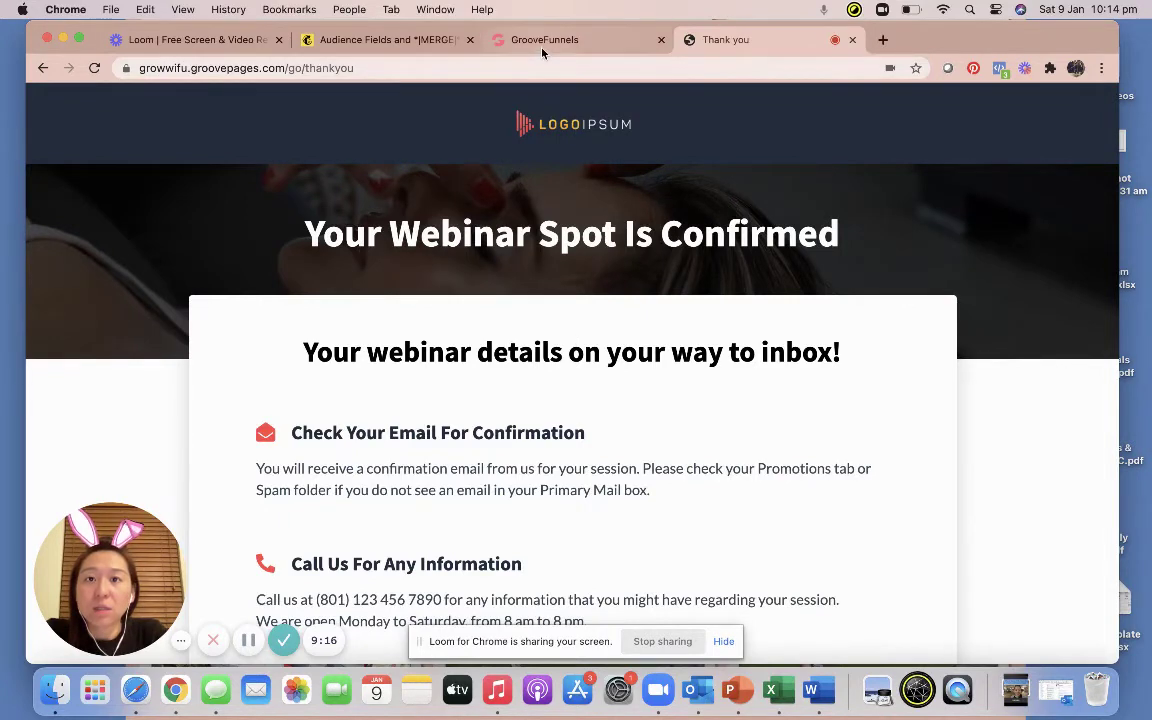
Reload Mailchimp's All contacts list, verify the new test subscriber row, then return to the GroovePages builder.
{"action": "left_click", "coordinate": [490, 41]}
{"action": "left_click", "coordinate": [346, 42]}
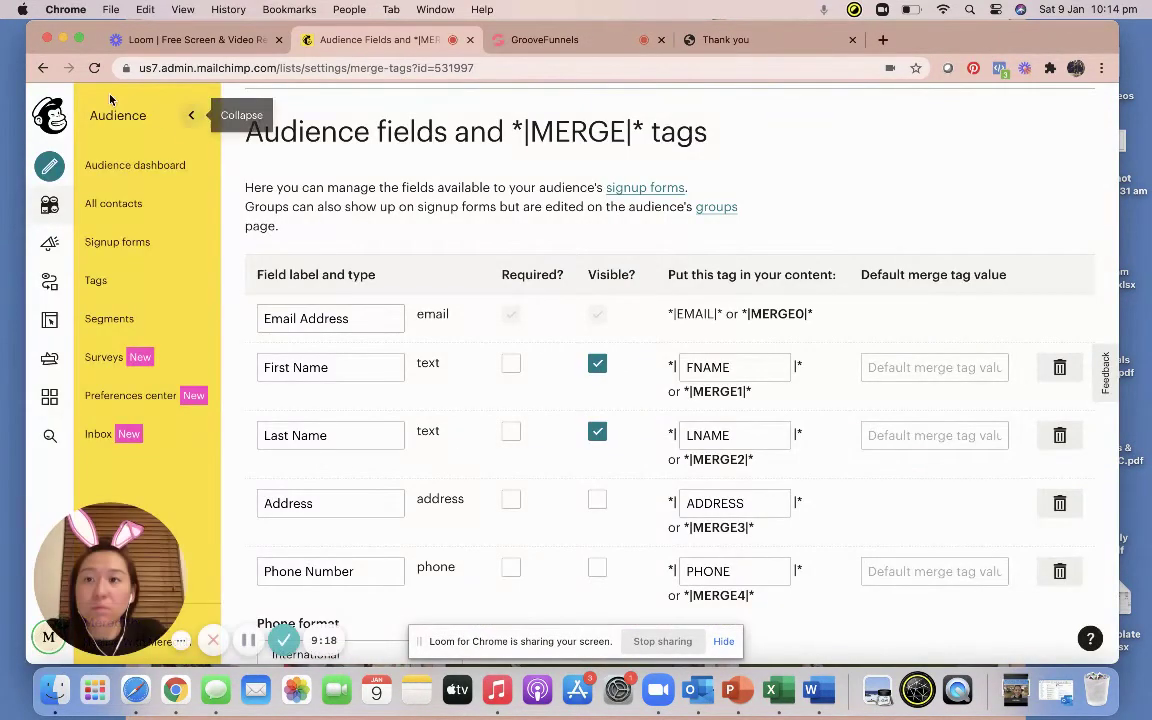
{"action": "left_click", "coordinate": [93, 68]}
{"action": "left_click", "coordinate": [93, 212]}
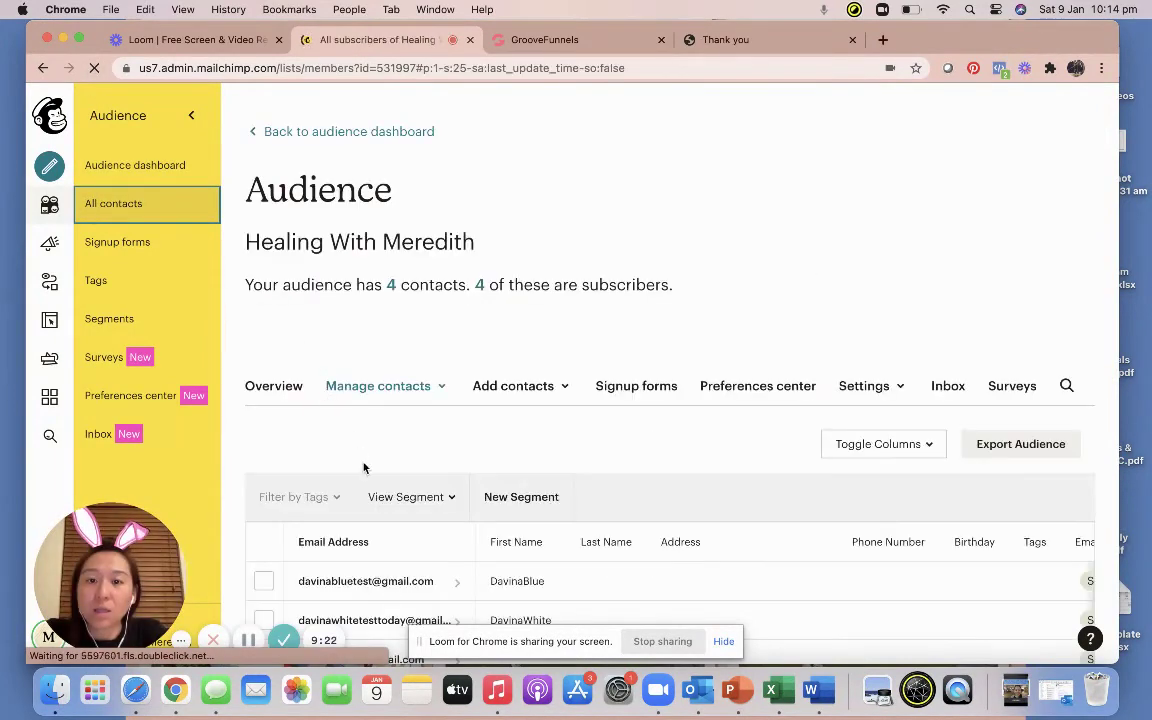
{"action": "scroll", "coordinate": [363, 490], "scroll_direction": "down", "scroll_amount": 2}
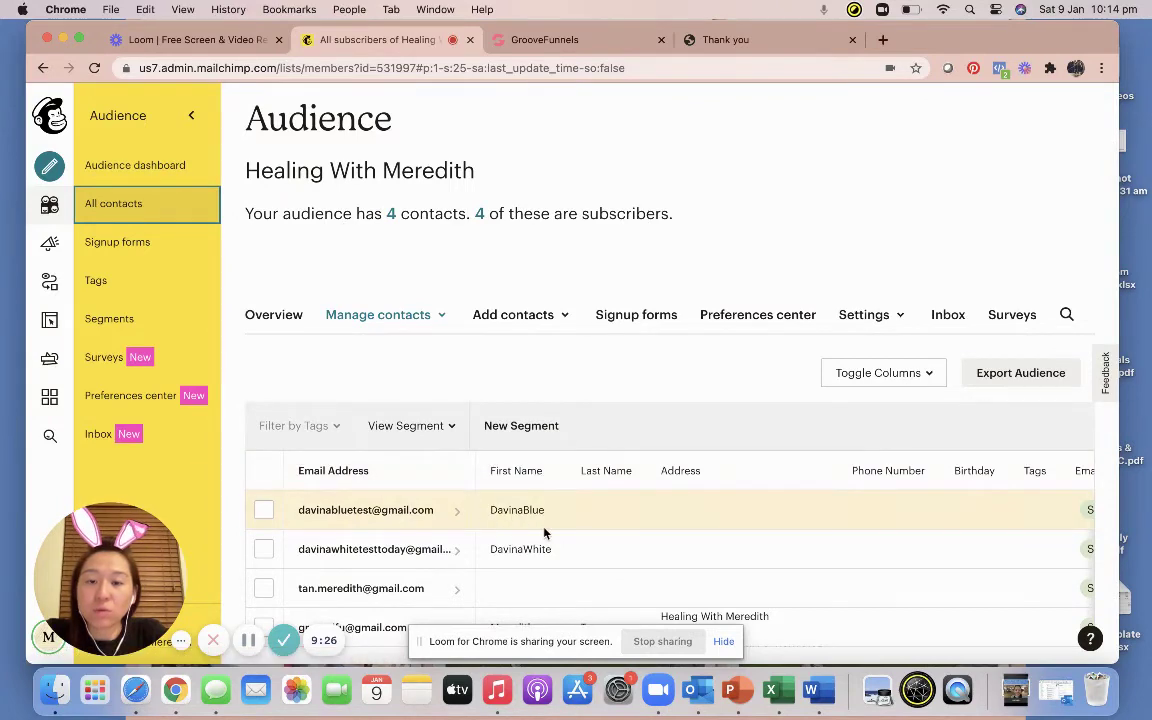
{"action": "scroll", "coordinate": [602, 293], "scroll_direction": "down", "scroll_amount": 2}
{"action": "scroll", "coordinate": [551, 146], "scroll_direction": "up", "scroll_amount": 2}
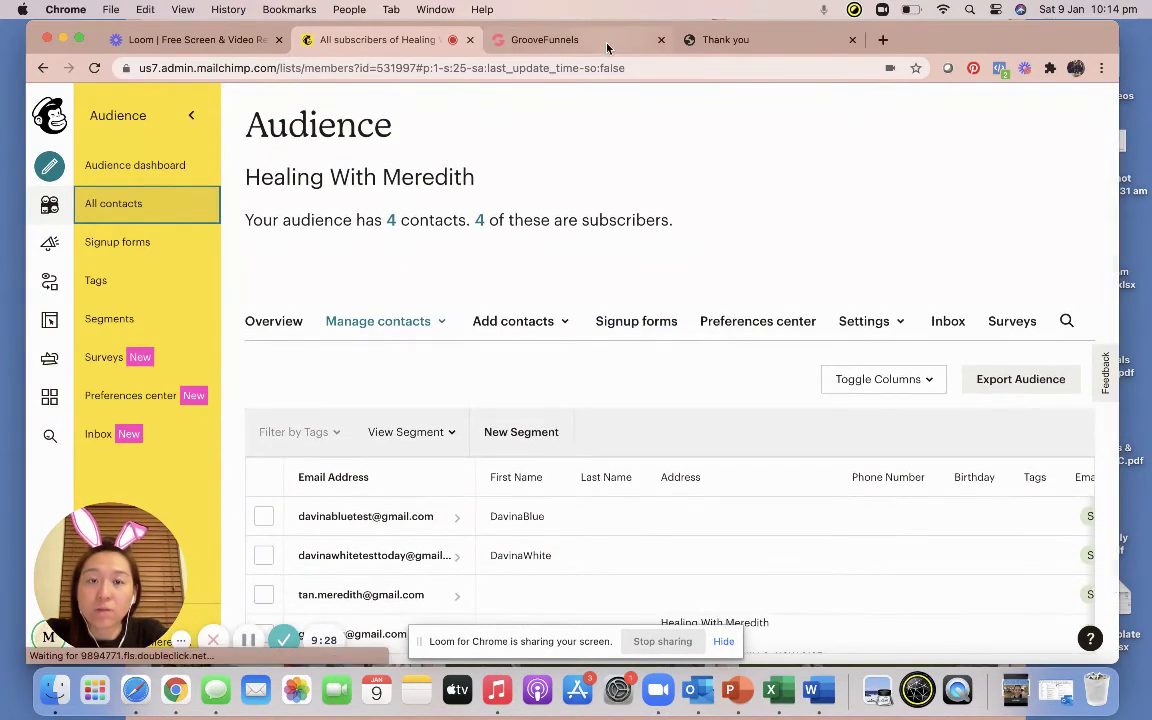
{"action": "left_click", "coordinate": [606, 44]}
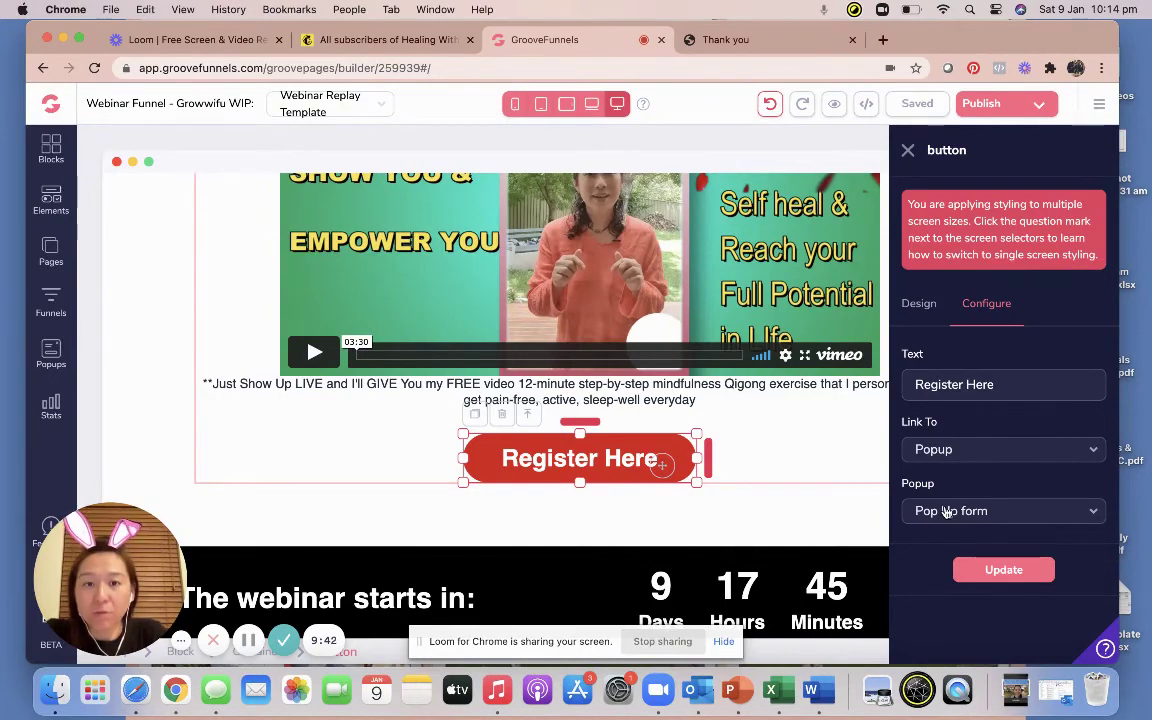
{"action": "left_click", "coordinate": [52, 350]}
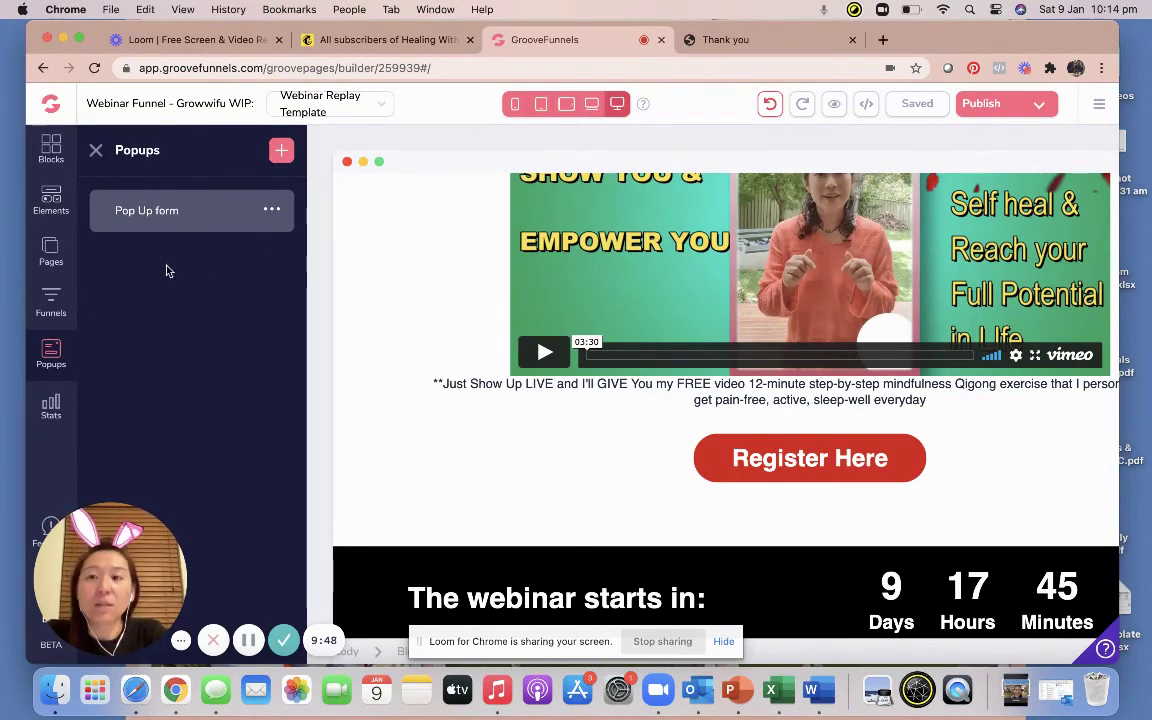
{"action": "left_click", "coordinate": [100, 153]}
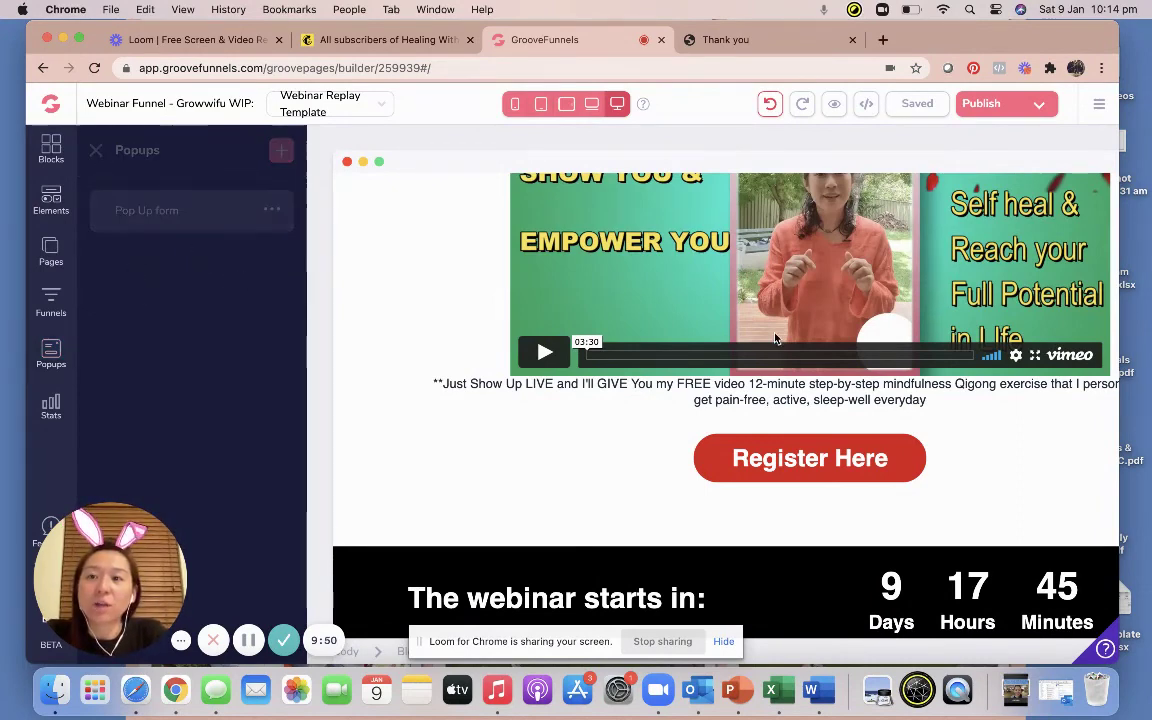
{"action": "left_click", "coordinate": [680, 458]}
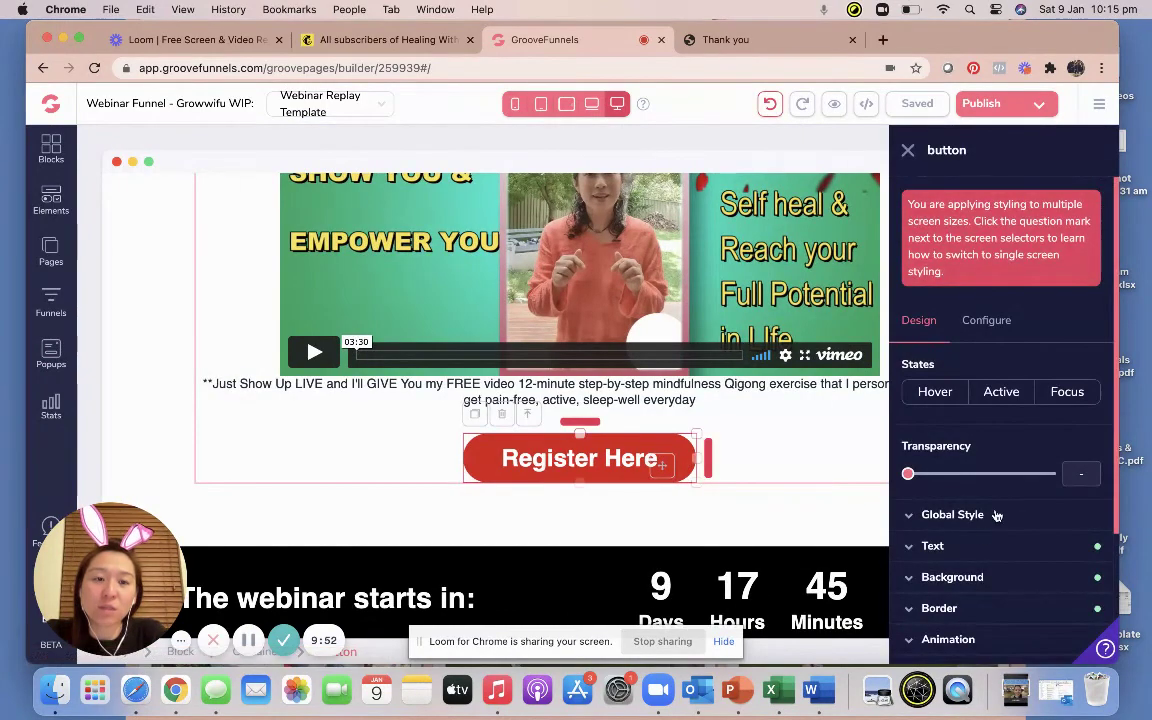
{"action": "left_click", "coordinate": [984, 320]}
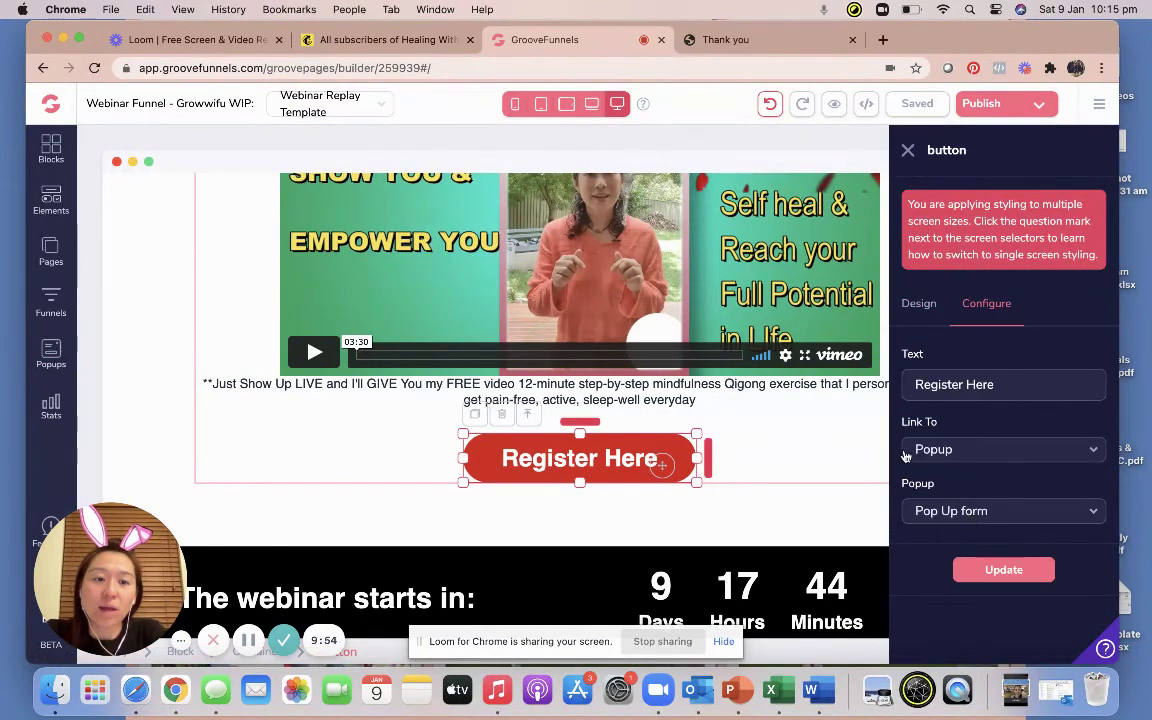
{"action": "left_click", "coordinate": [831, 442]}
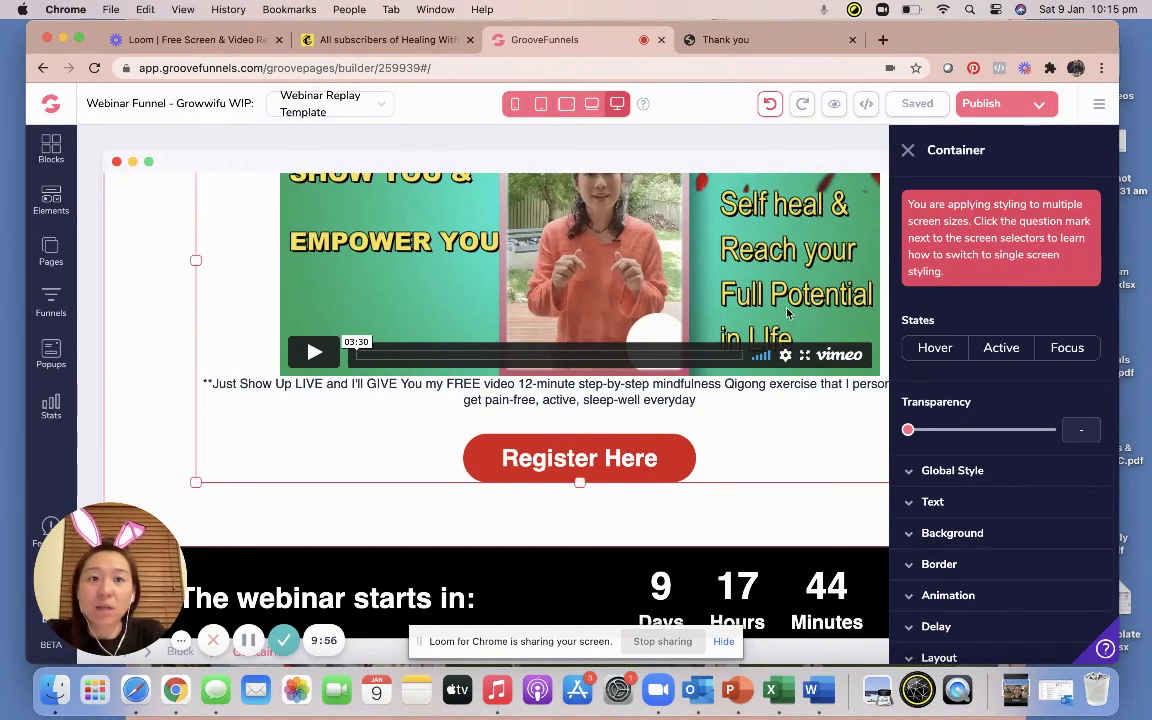